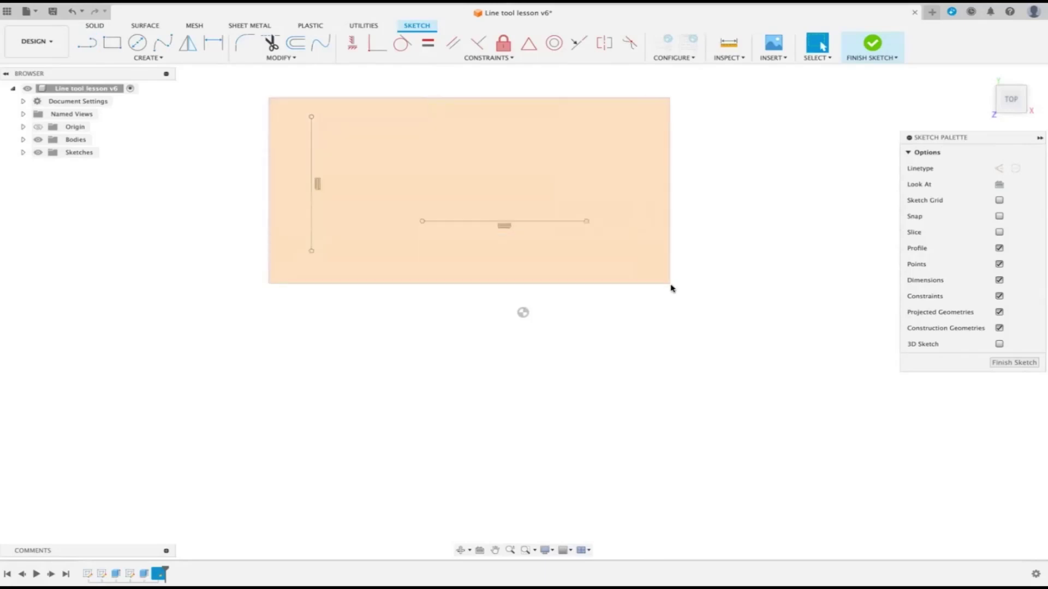
# Delete the existing vertical and horizontal sketch lines and turn on Sketch Grid and Snap.
pyautogui.press('Delete')
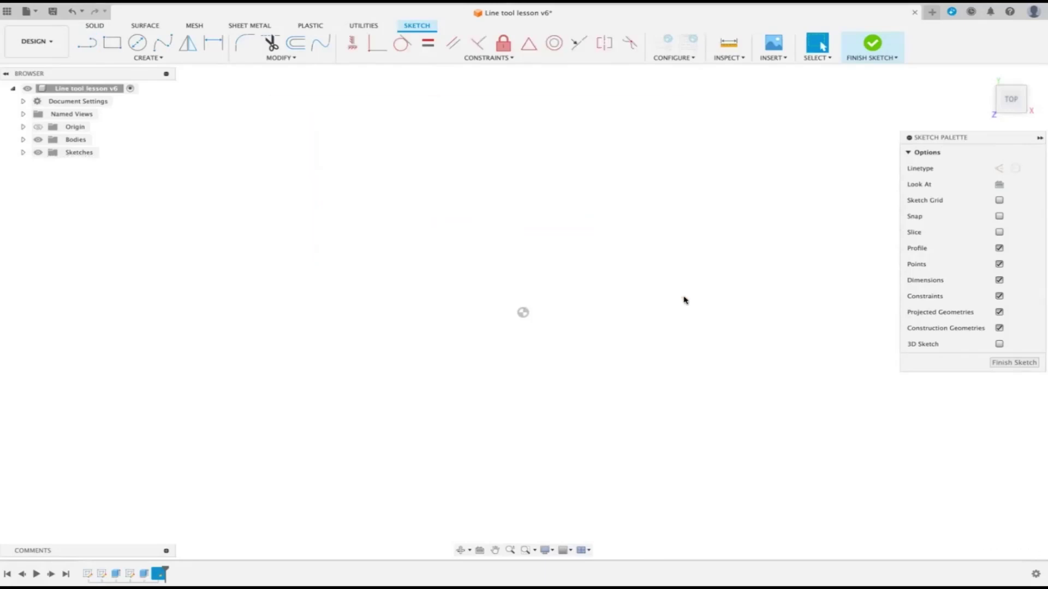
pyautogui.moveTo(1001, 140)
pyautogui.mouseDown()
pyautogui.moveTo(775, 143)
pyautogui.moveTo(841, 116)
pyautogui.mouseUp()
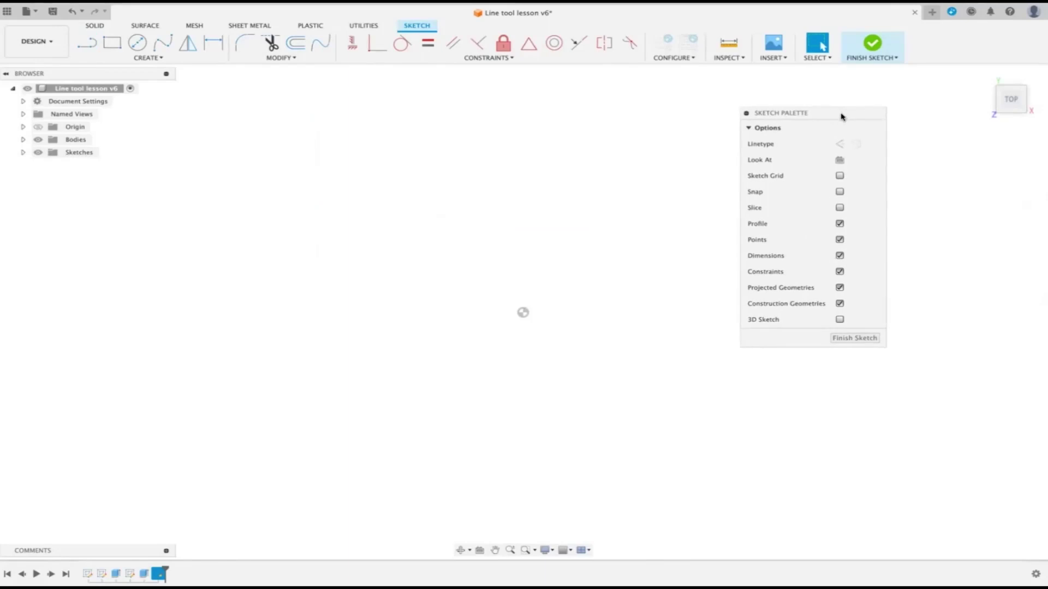
pyautogui.click(839, 175)
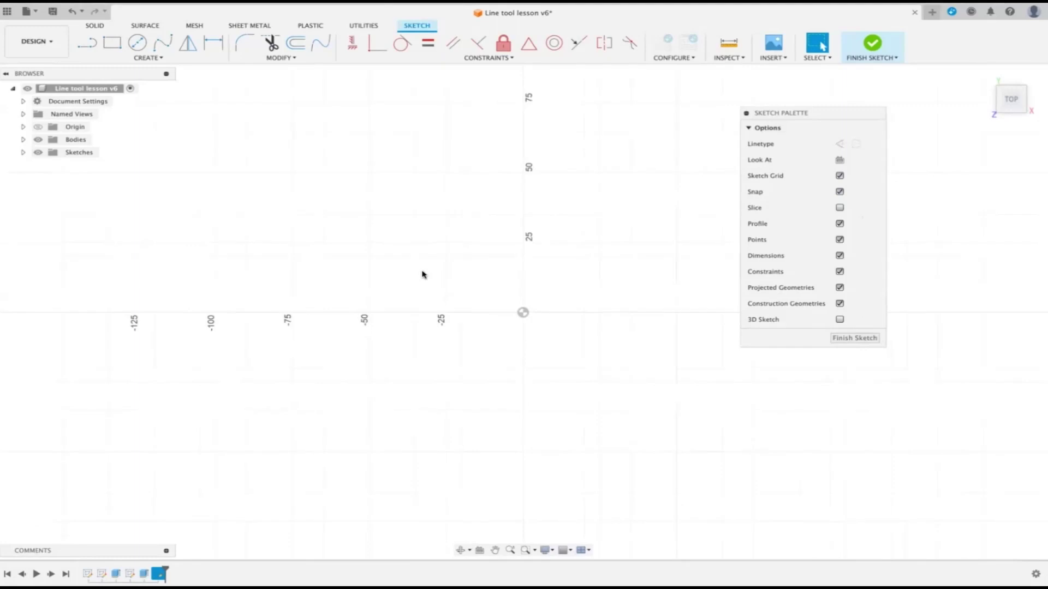
# Sketch a rising diagonal line above the horizontal axis and a separate 35 mm horizontal line just below it.
pyautogui.press('l')
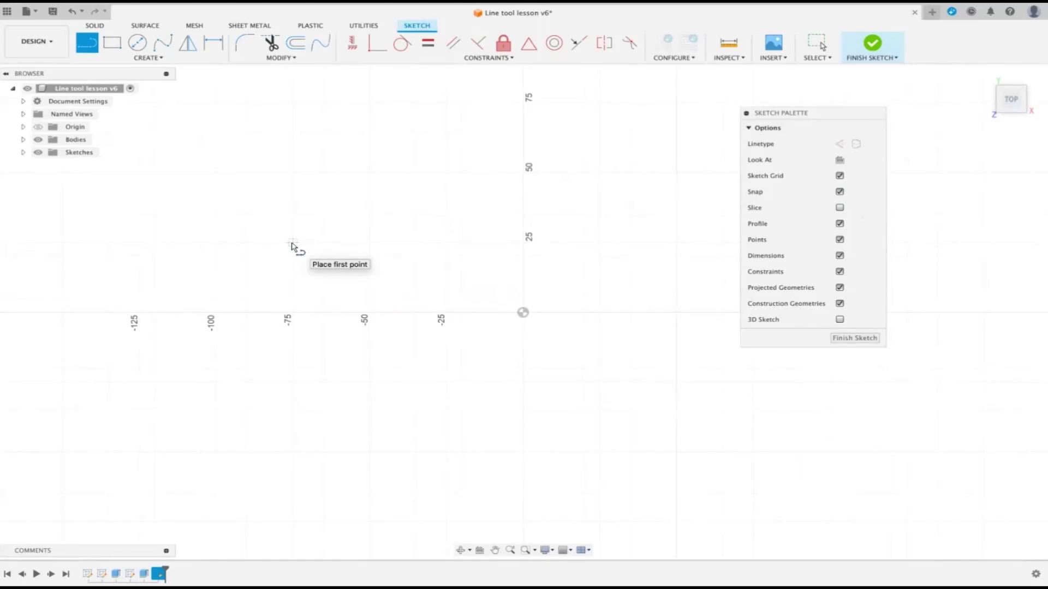
pyautogui.click(339, 229)
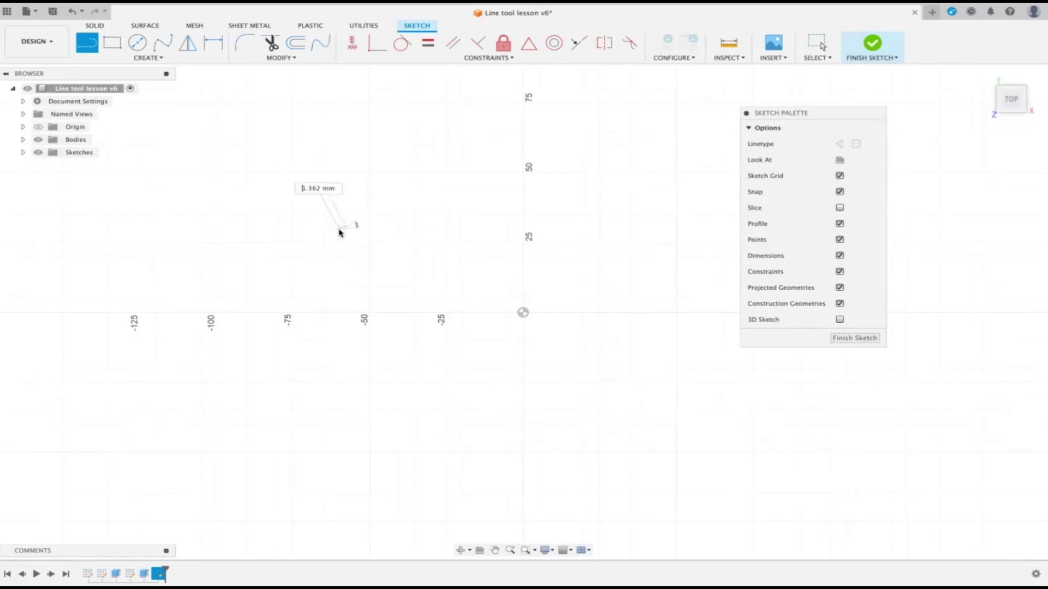
pyautogui.doubleClick(461, 145)
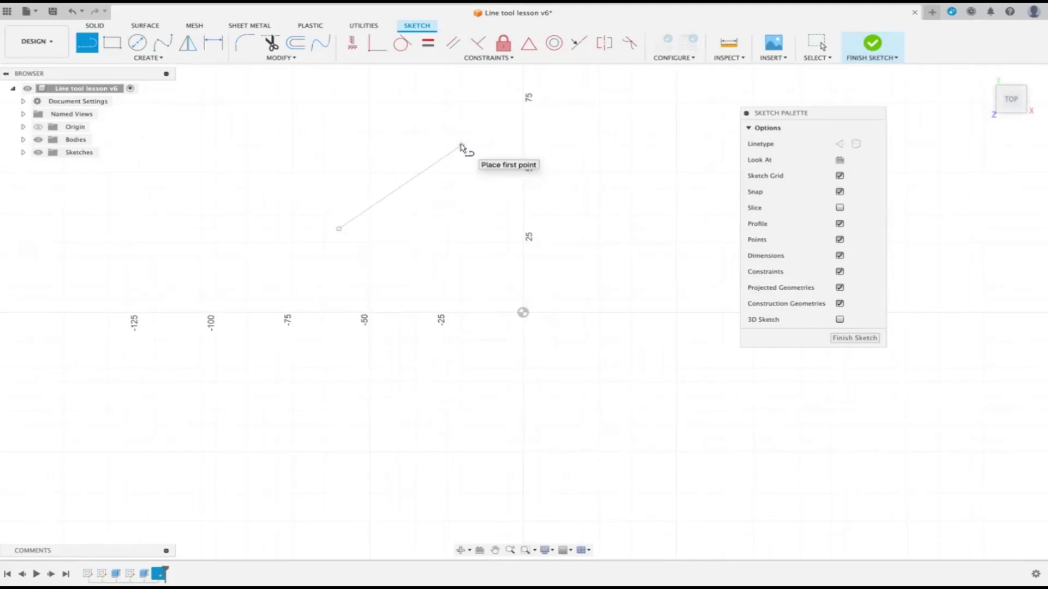
pyautogui.click(339, 257)
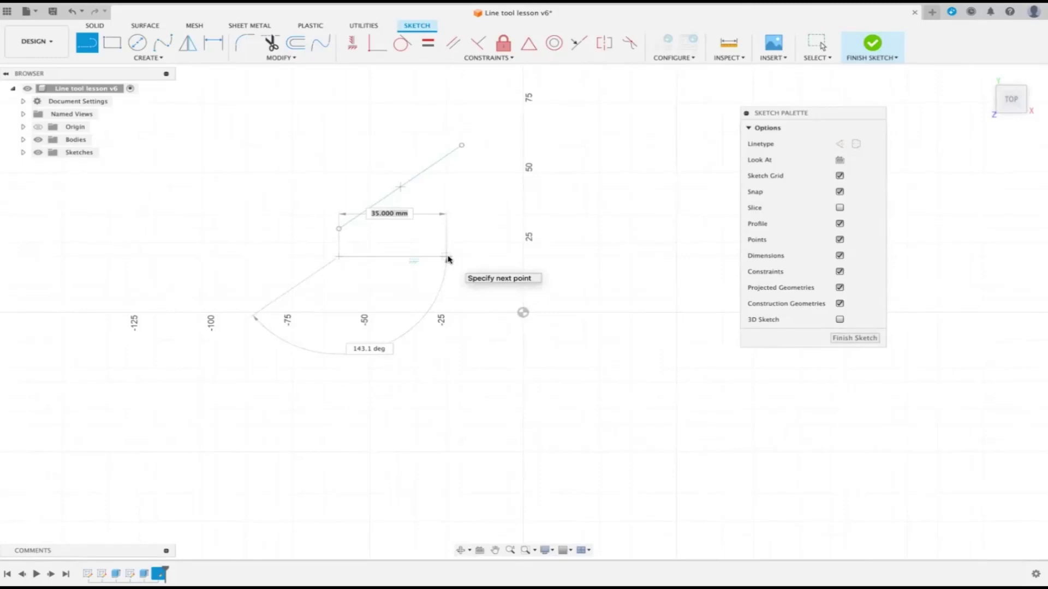
pyautogui.click(448, 257)
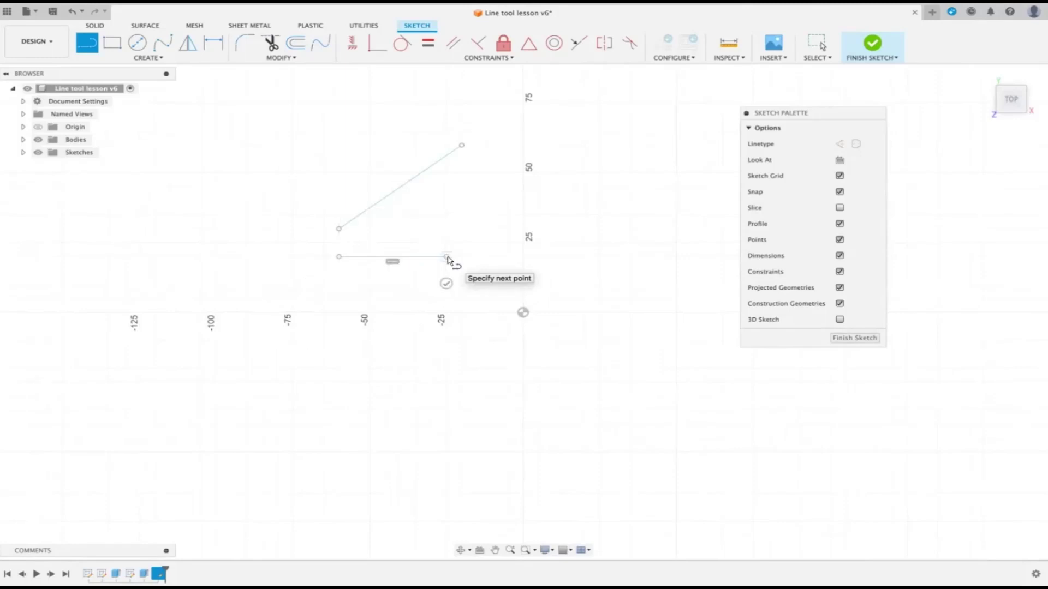
pyautogui.click(450, 285)
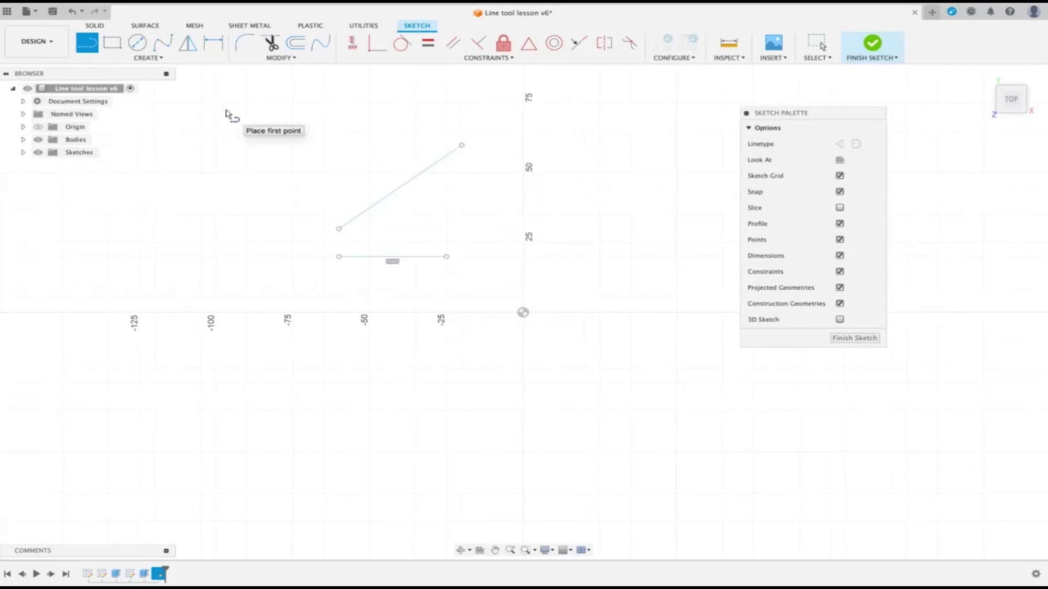
# Delete the diagonal line and the horizontal line below it.
pyautogui.press('Escape')
pyautogui.moveTo(257, 111); pyautogui.dragTo(502, 288)
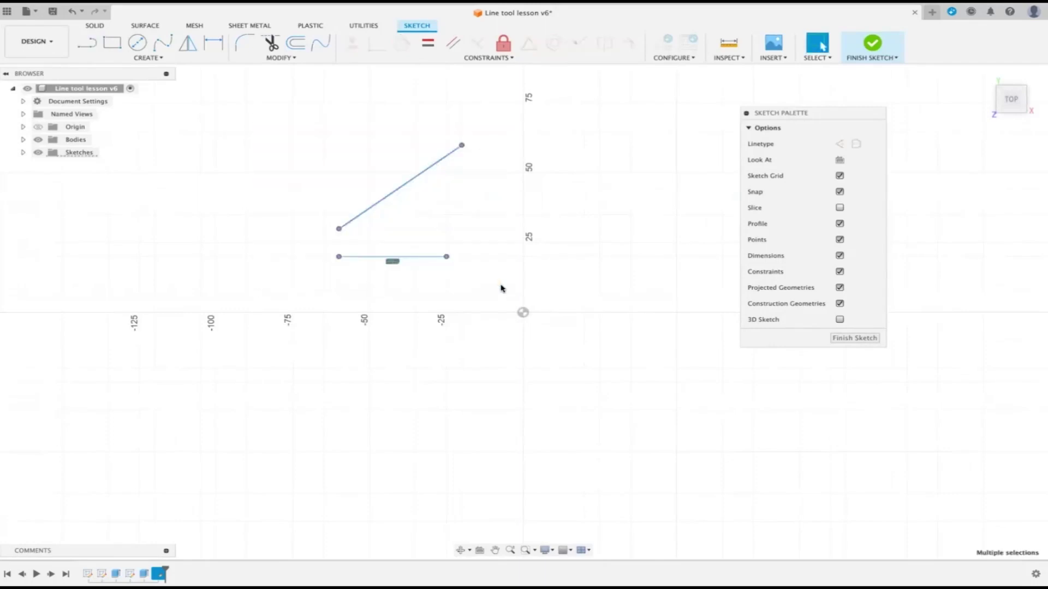
pyautogui.press('Delete')
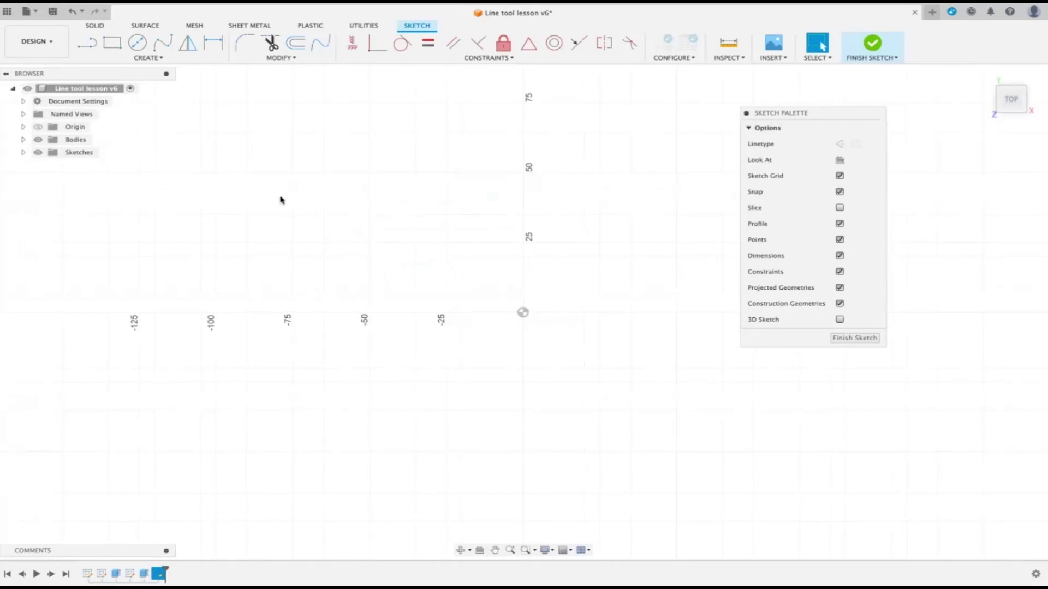
# Sketch a horizontal line about 65 mm long to the upper left of the origin.
pyautogui.press('l')
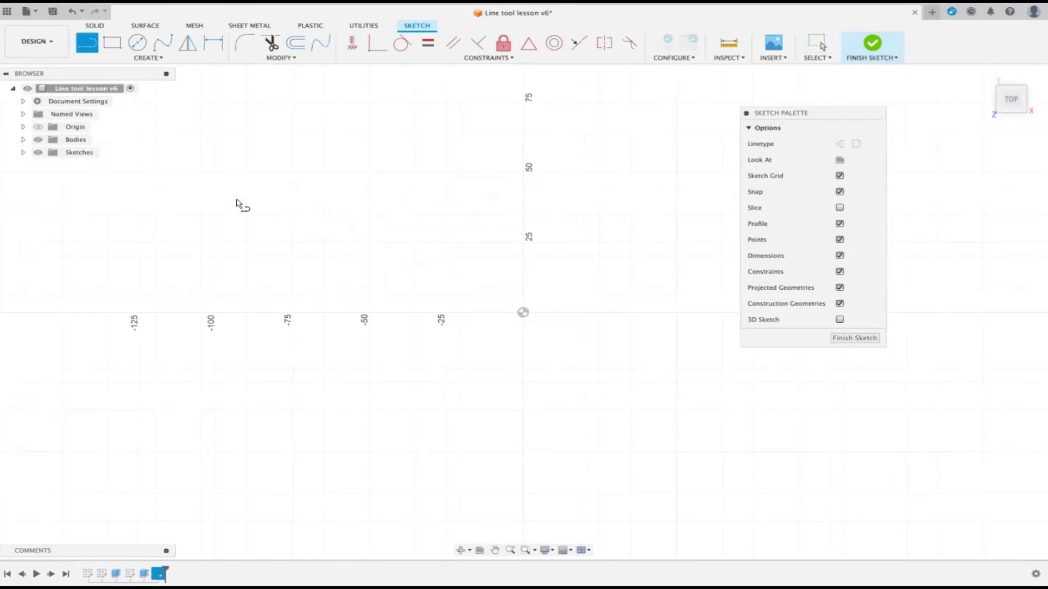
pyautogui.click(246, 202)
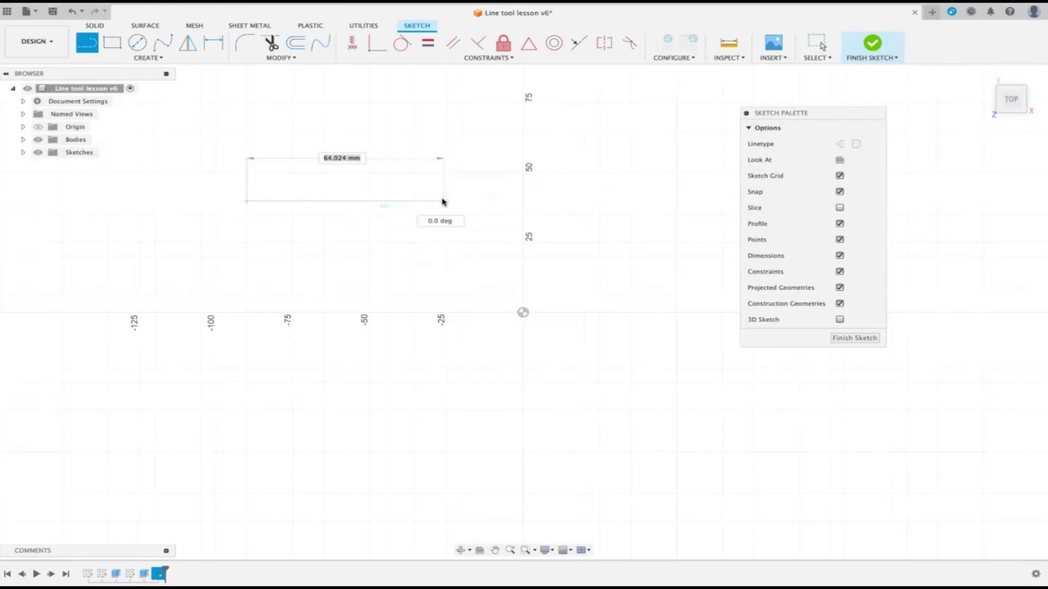
pyautogui.click(447, 202)
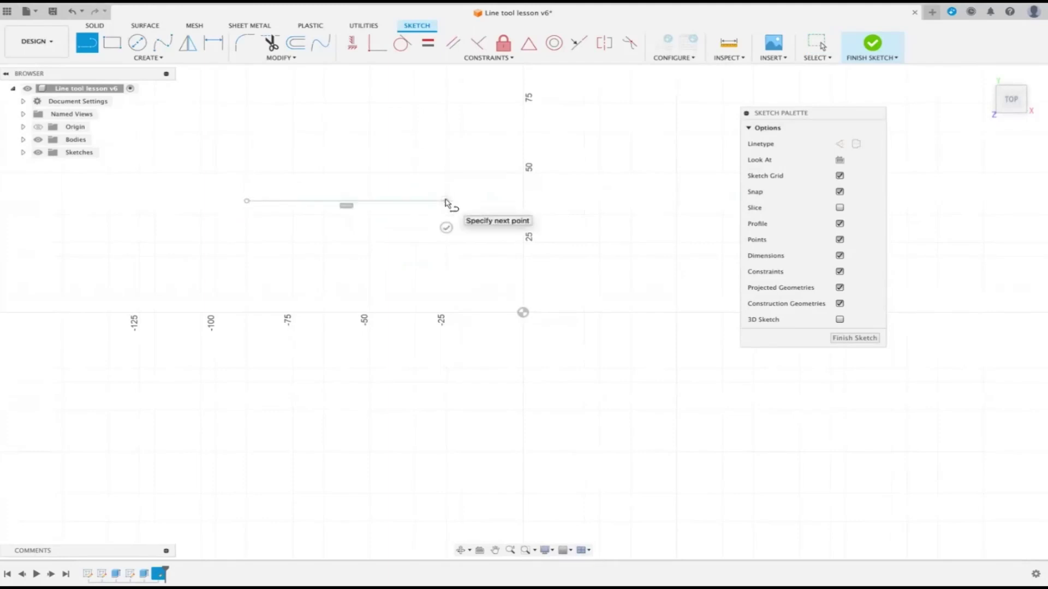
pyautogui.click(446, 227)
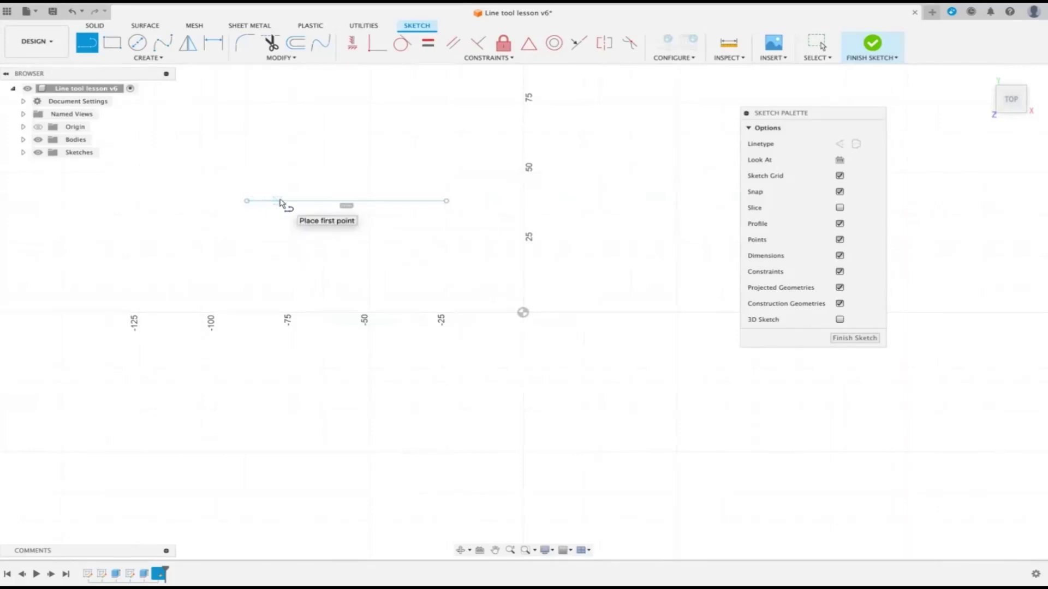
# Turn off Snap and sketch a diagonal line about 42 mm long, rising from a point on the horizontal line.
pyautogui.click(840, 191)
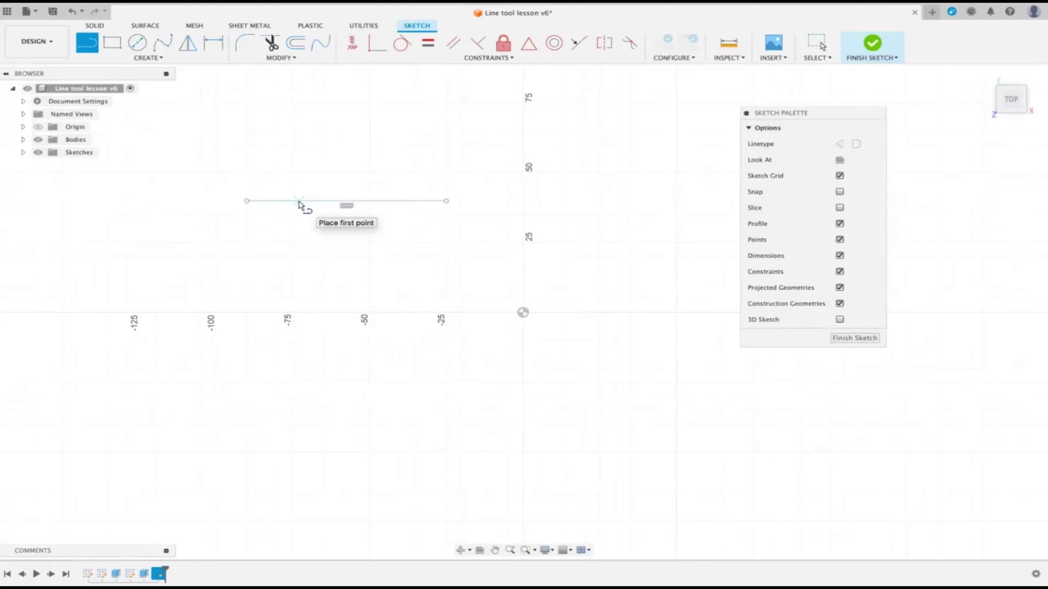
pyautogui.click(299, 202)
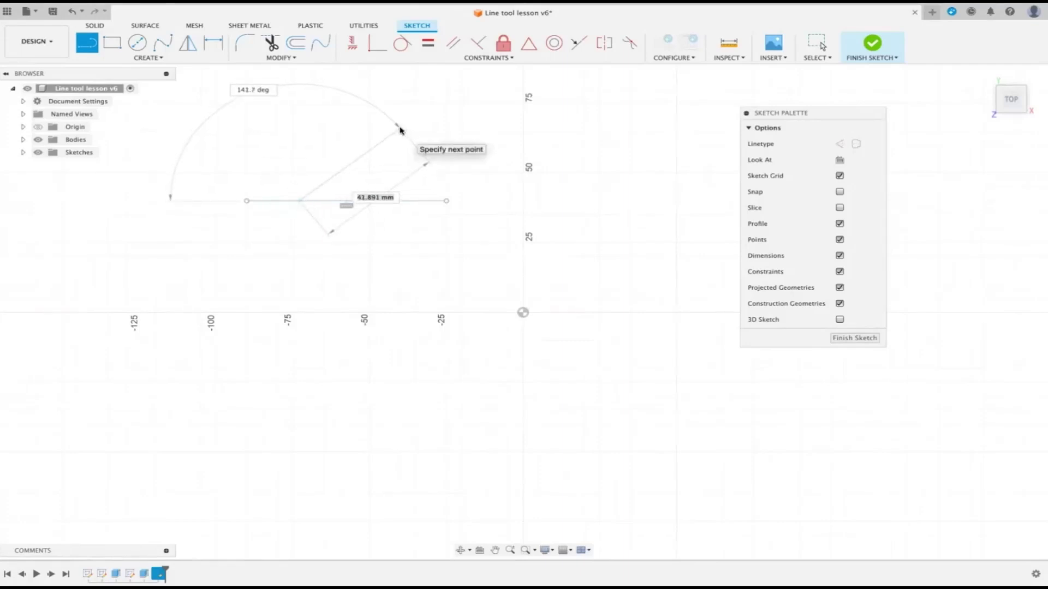
pyautogui.click(399, 131)
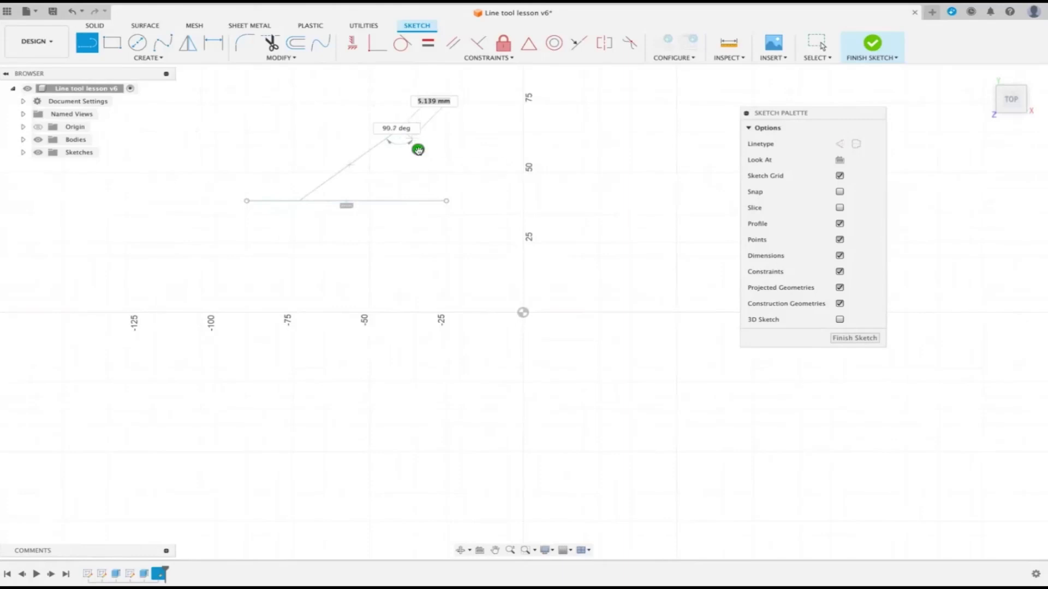
pyautogui.press('Escape')
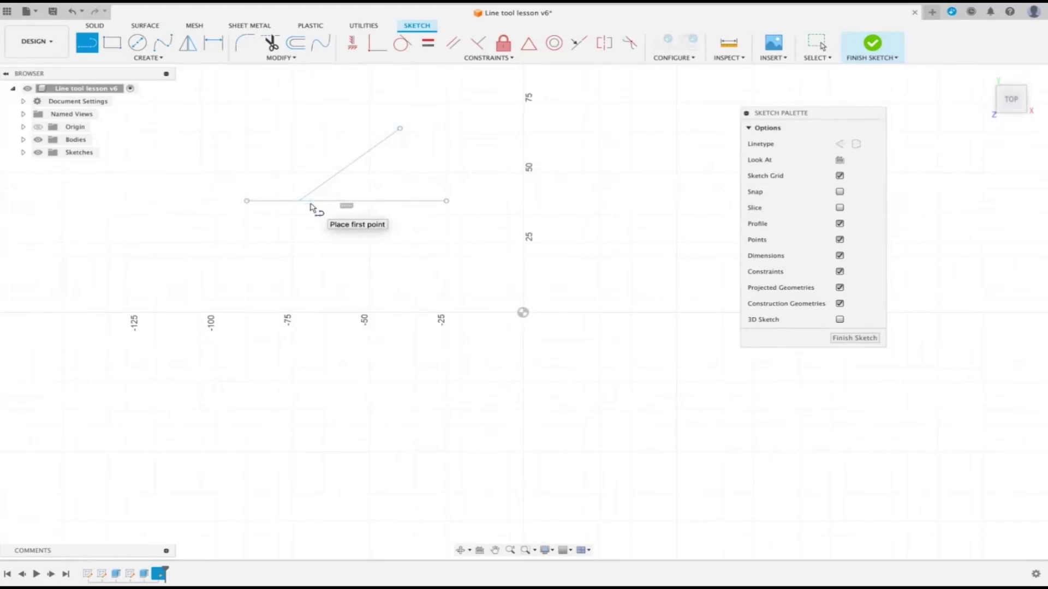
# Delete both connected lines and turn Snap back on for the Line tool.
pyautogui.press('Escape')
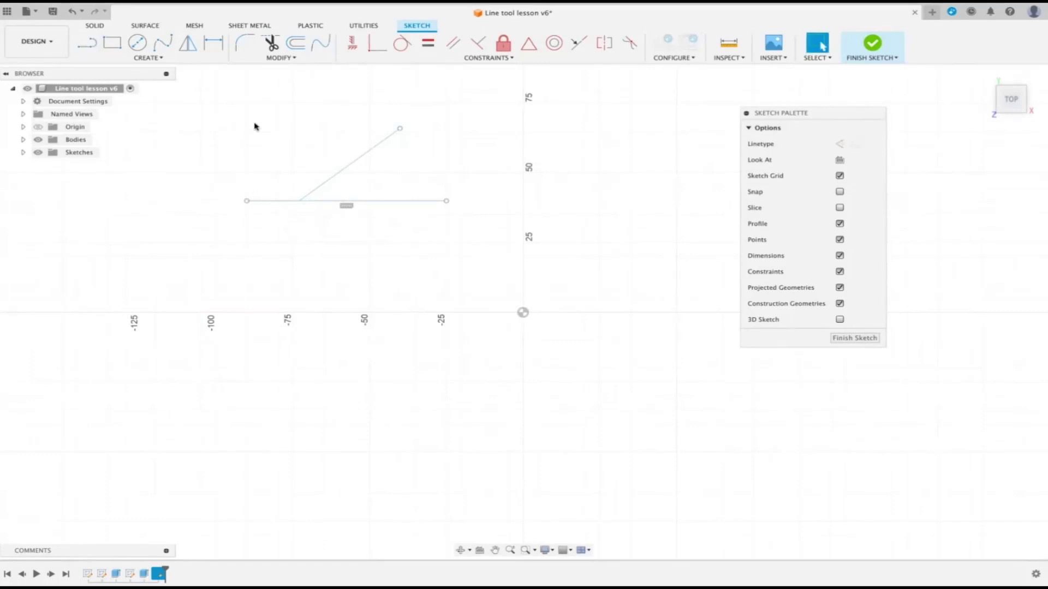
pyautogui.moveTo(225, 123)
pyautogui.mouseDown()
pyautogui.moveTo(487, 274)
pyautogui.moveTo(474, 254)
pyautogui.mouseUp()
pyautogui.press('Delete')
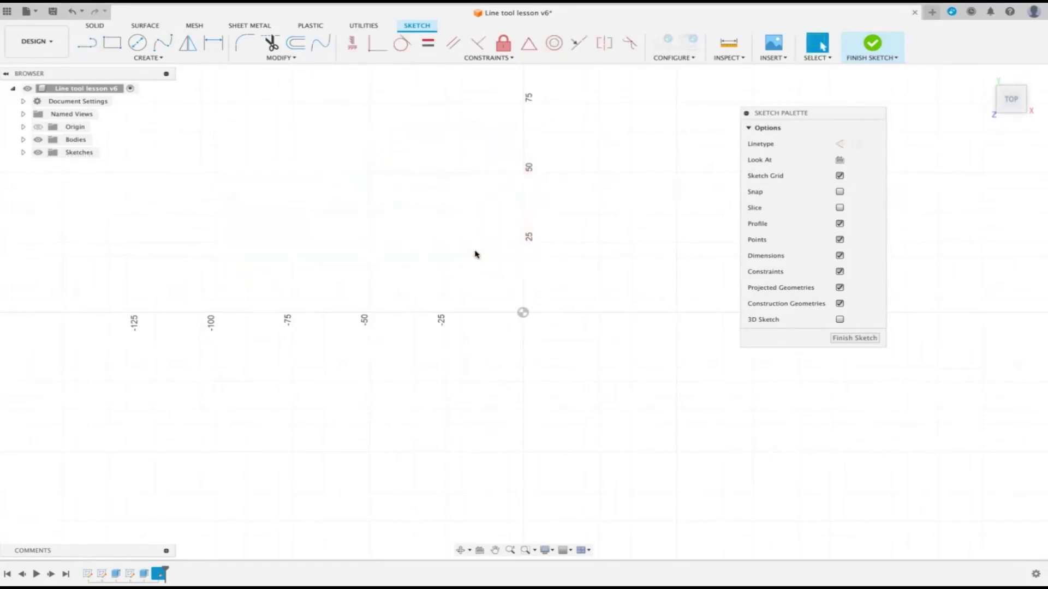
pyautogui.press('l')
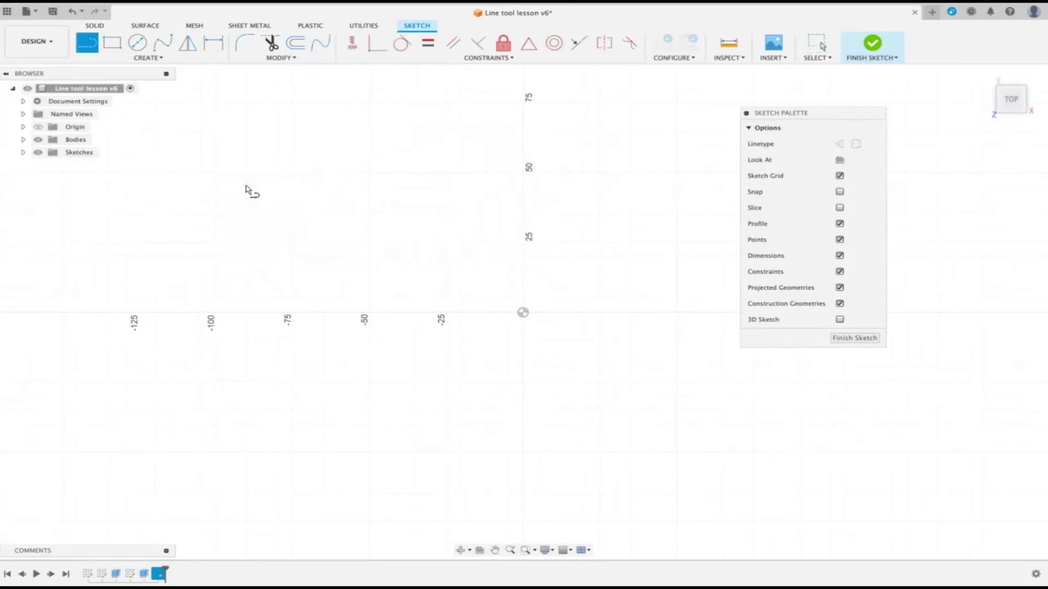
pyautogui.click(839, 192)
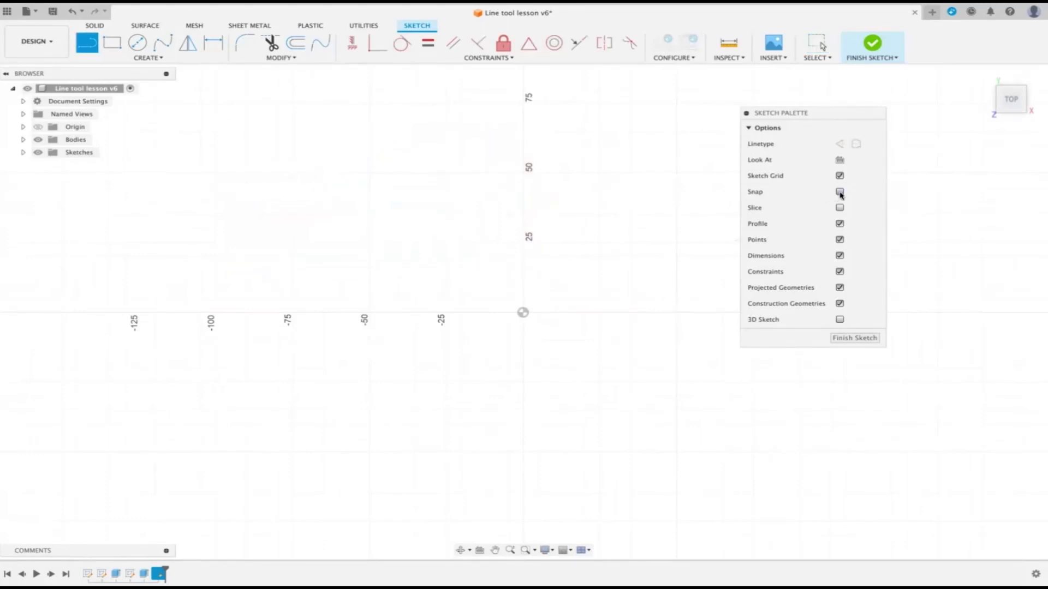
# Sketch a 65 mm horizontal line and a diagonal line rising to the right from its midpoint.
pyautogui.click(247, 215)
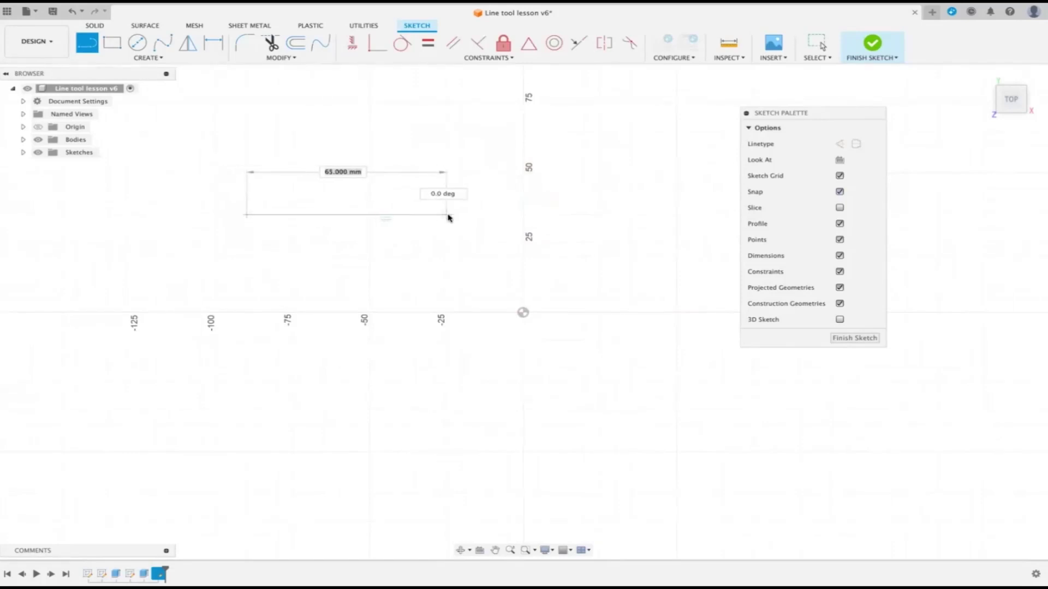
pyautogui.click(447, 215)
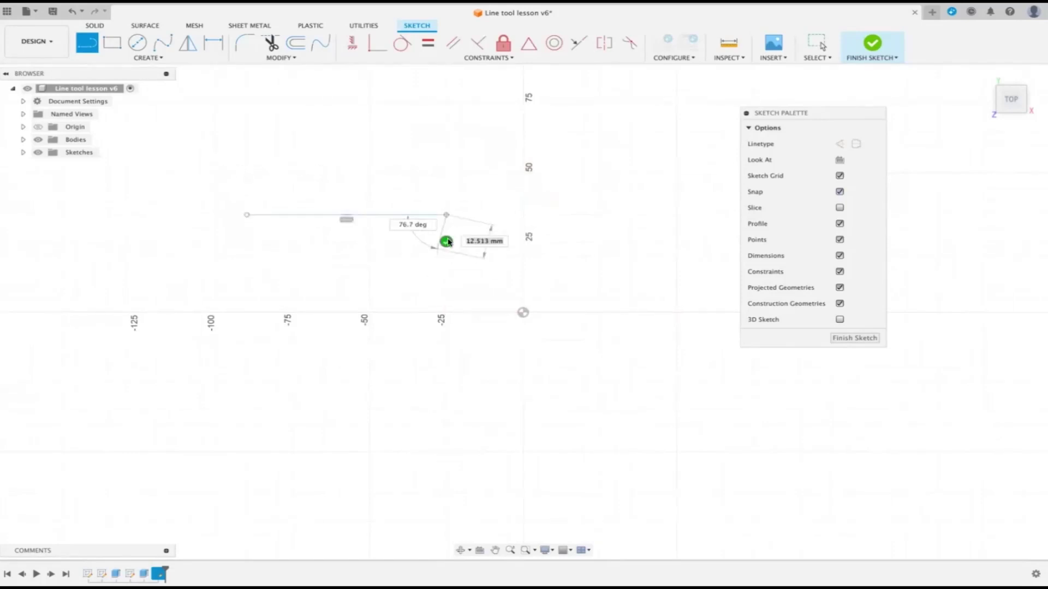
pyautogui.click(446, 241)
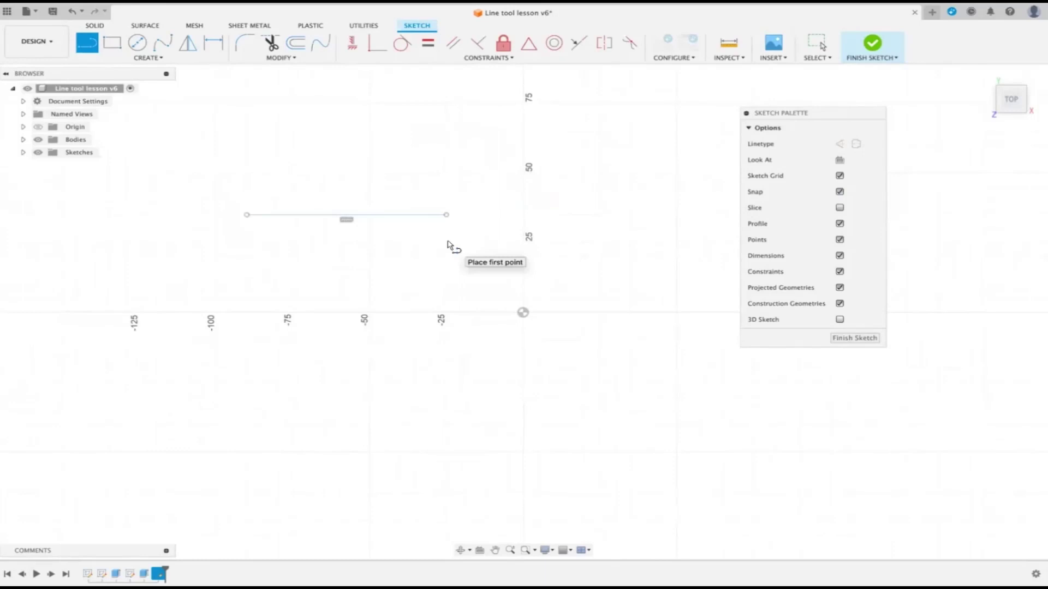
pyautogui.click(347, 217)
pyautogui.moveTo(346, 217); pyautogui.dragTo(429, 121)
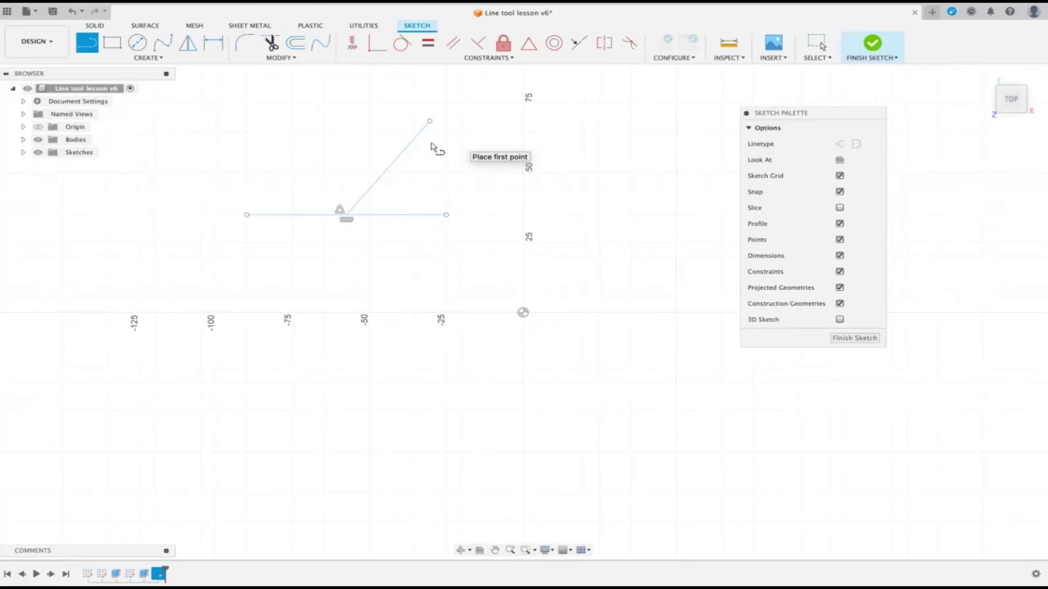
# Sketch a 30 mm vertical line perpendicular to the horizontal line, starting on it left of its midpoint.
pyautogui.click(281, 216)
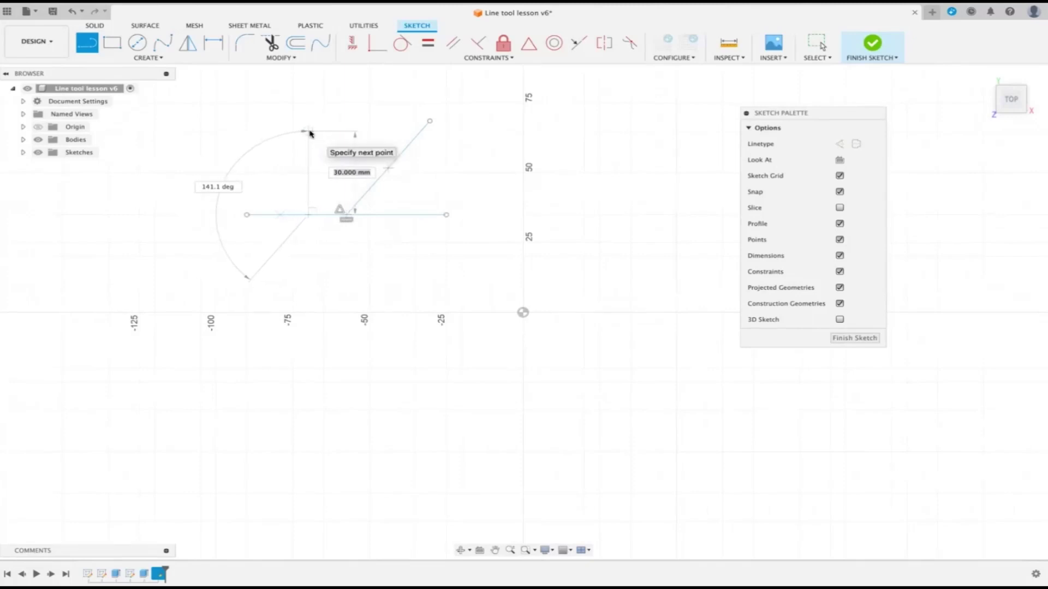
pyautogui.click(309, 132)
pyautogui.press('Escape')
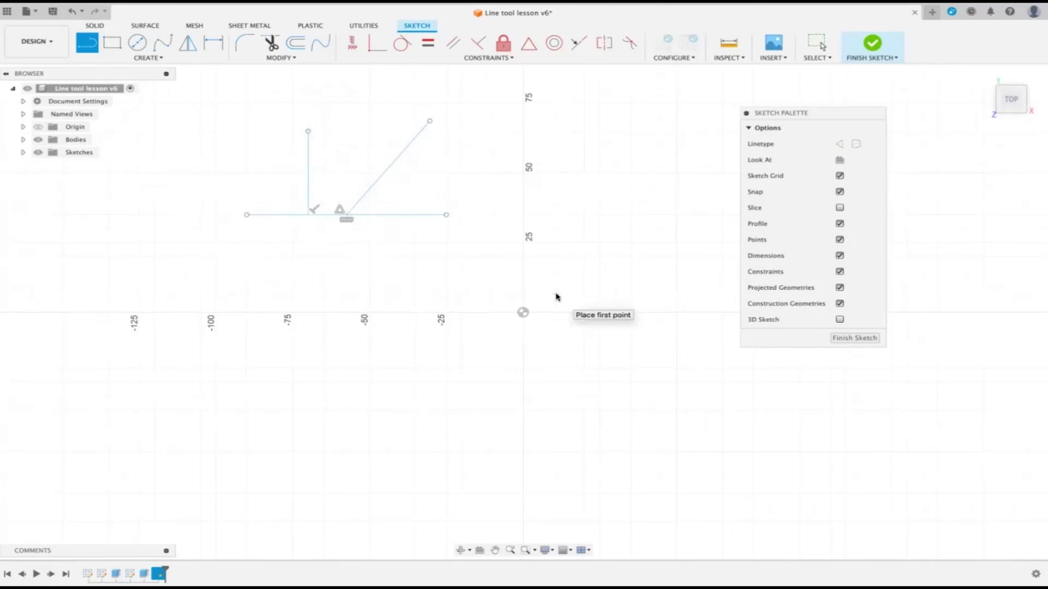
# Delete the horizontal line together with the diagonal and perpendicular lines attached to it.
pyautogui.press('Escape')
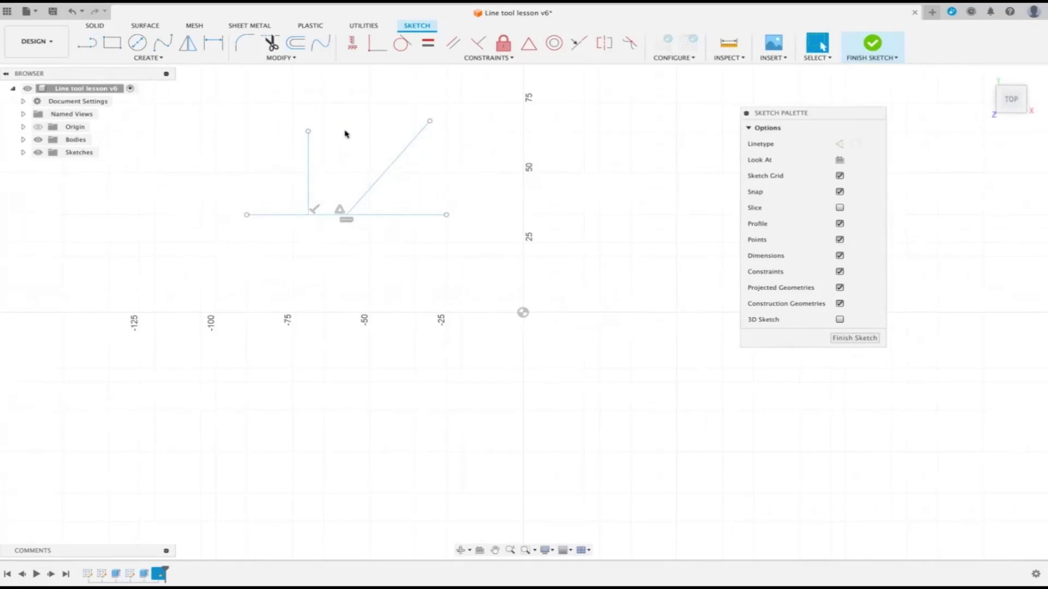
pyautogui.moveTo(214, 101); pyautogui.dragTo(476, 267)
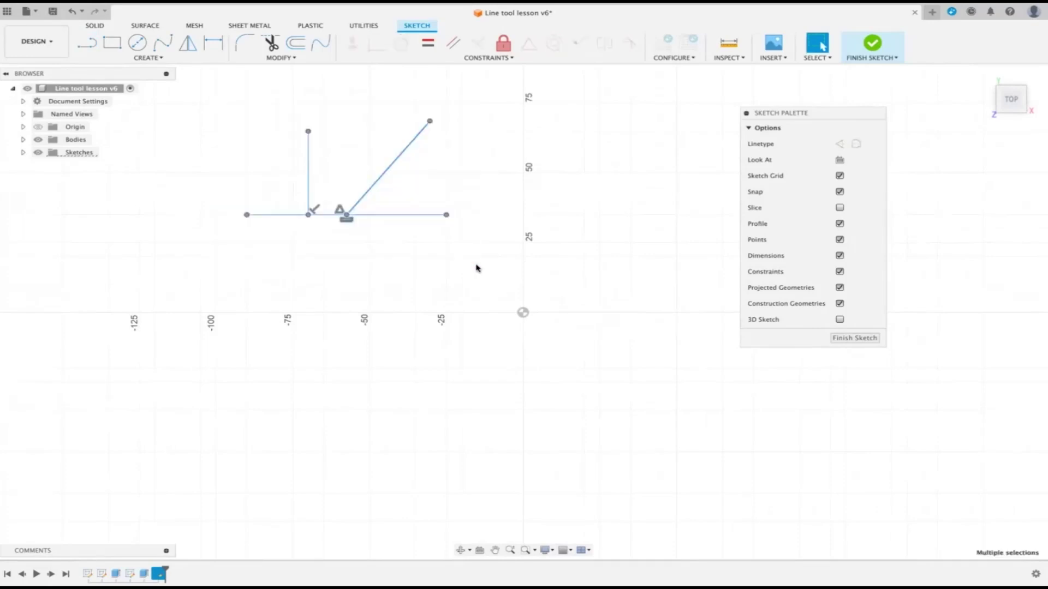
pyautogui.press('Delete')
# Sketch an open chain of six connected lines running clockwise around an open outline to the upper left of the origin.
pyautogui.press('l')
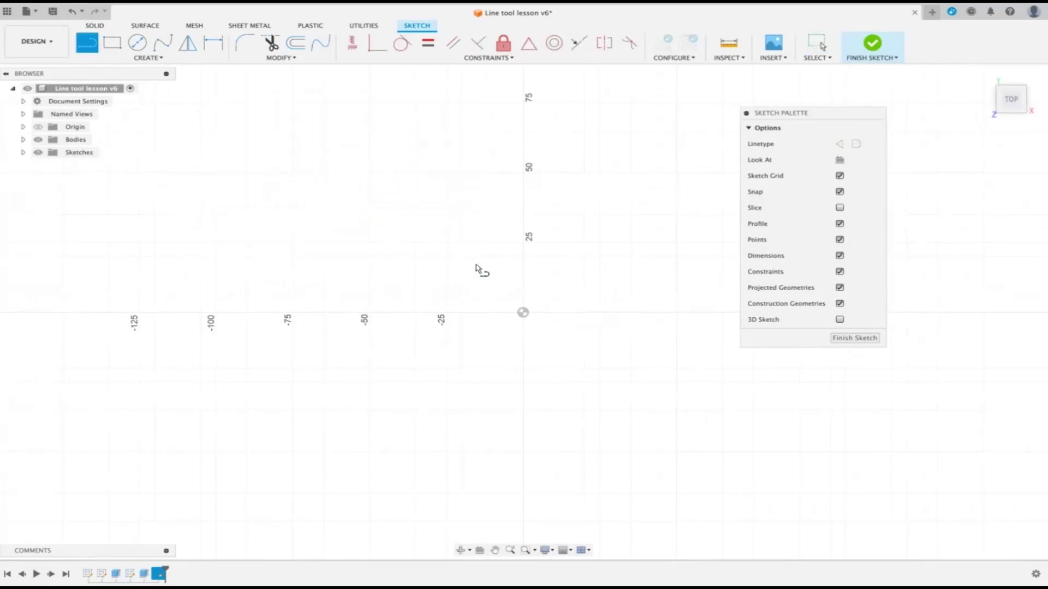
pyautogui.click(230, 131)
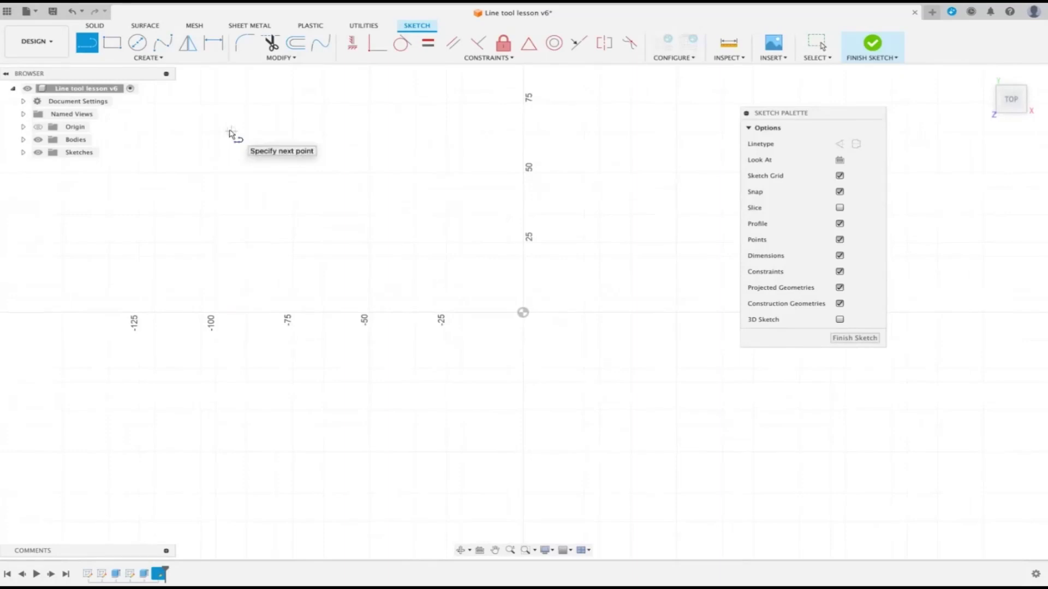
pyautogui.click(368, 104)
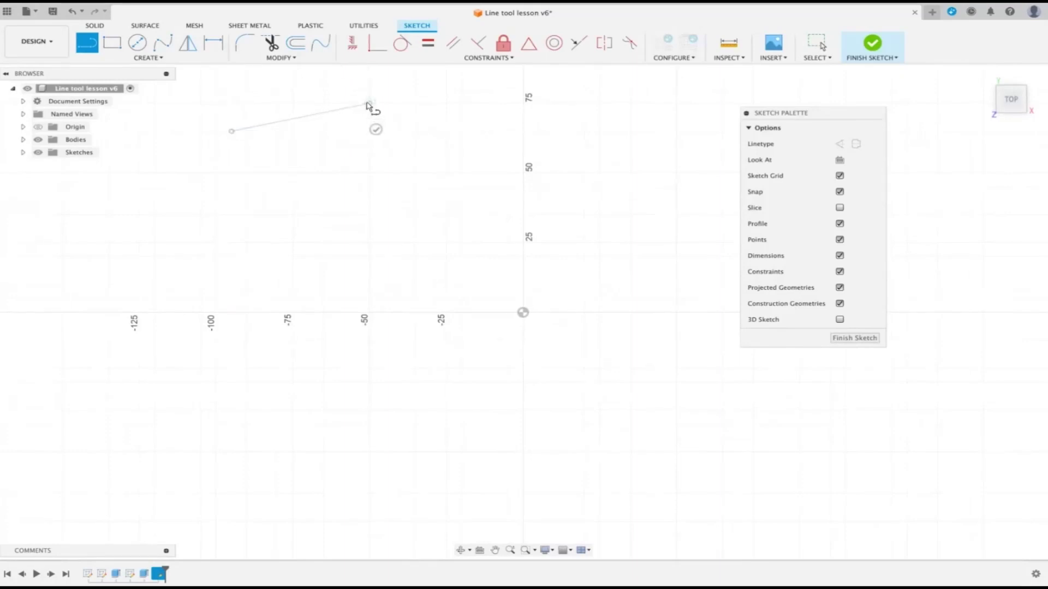
pyautogui.click(436, 165)
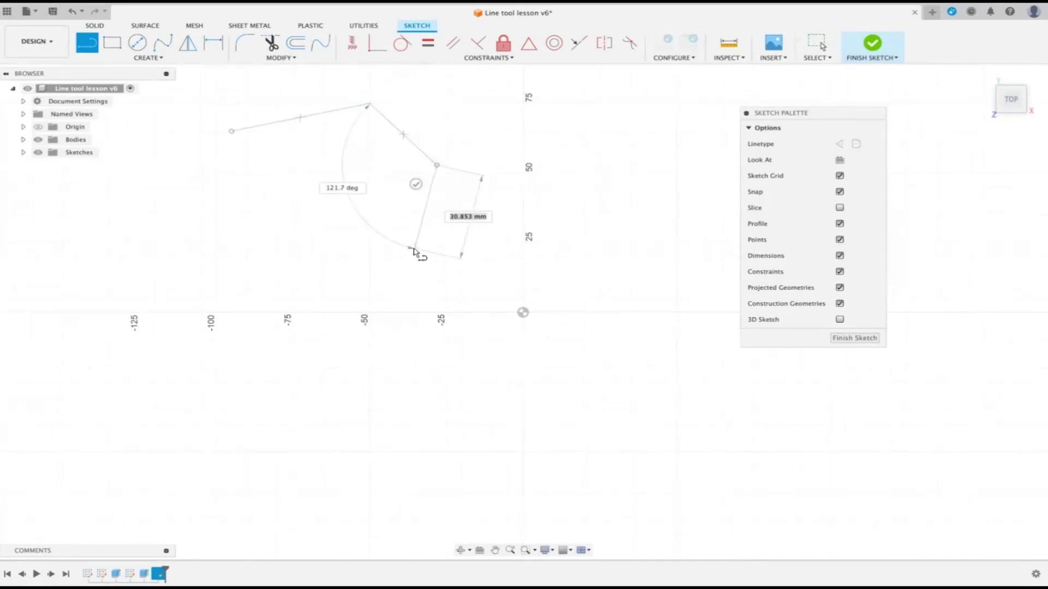
pyautogui.click(415, 249)
pyautogui.click(331, 281)
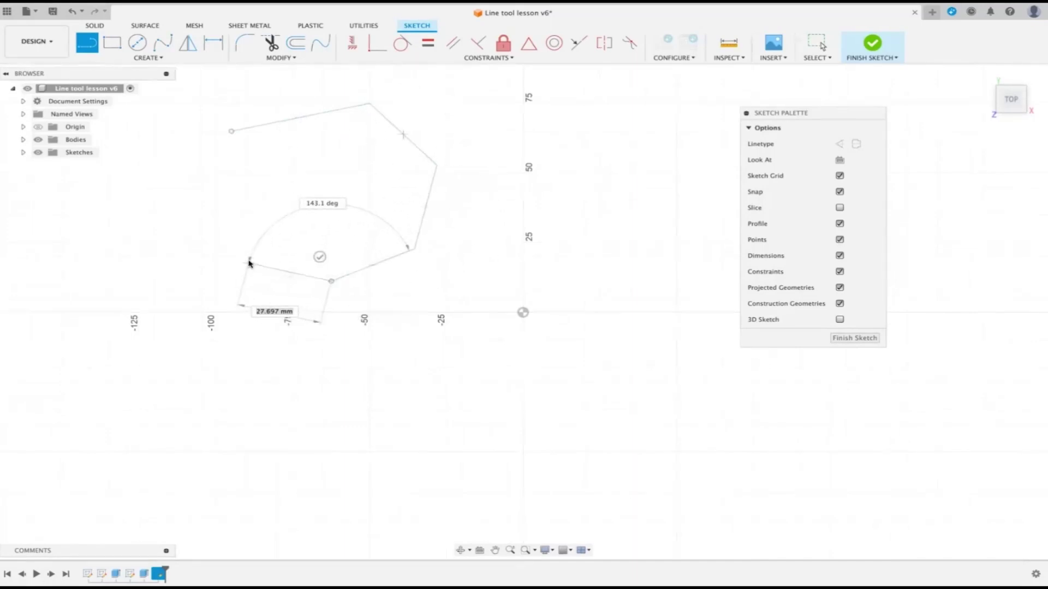
pyautogui.click(248, 260)
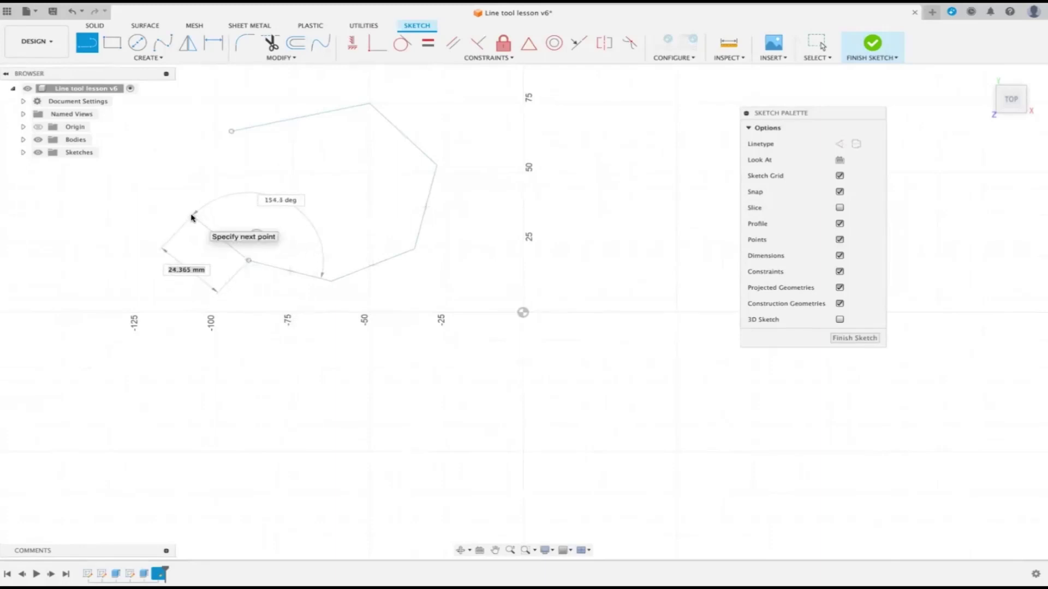
pyautogui.doubleClick(192, 215)
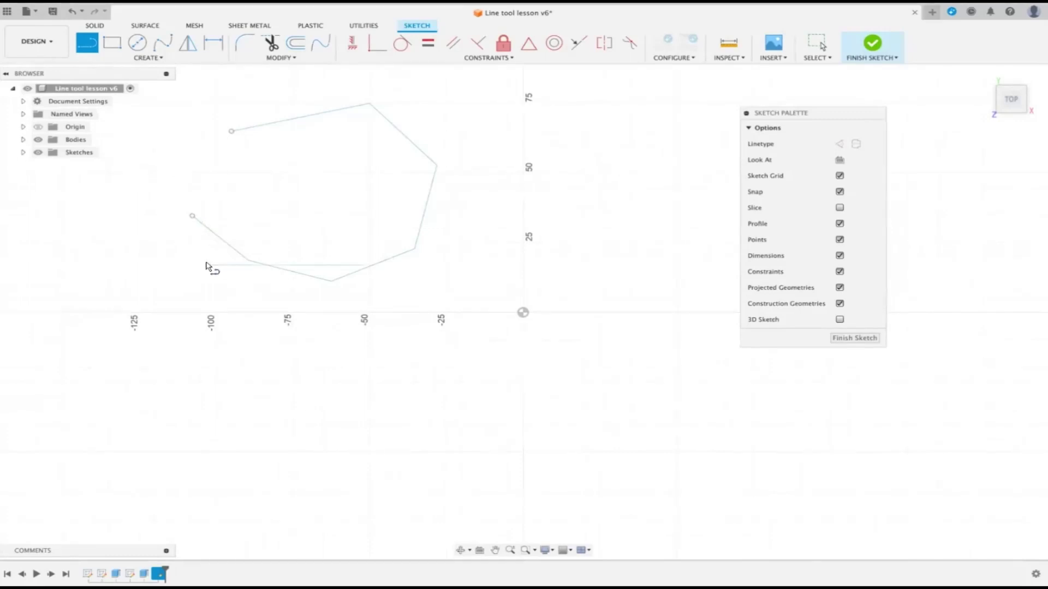
pyautogui.press('Escape')
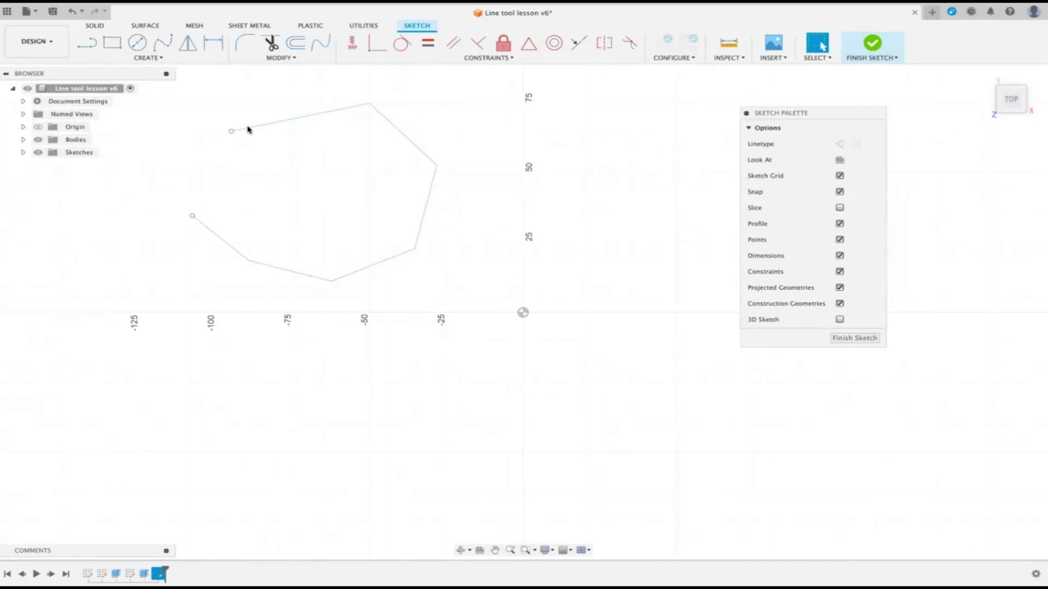
# Try closing the open chain with a separate line between its two free endpoints, and undo that line.
pyautogui.click(422, 221)
pyautogui.click(381, 251)
pyautogui.press('l')
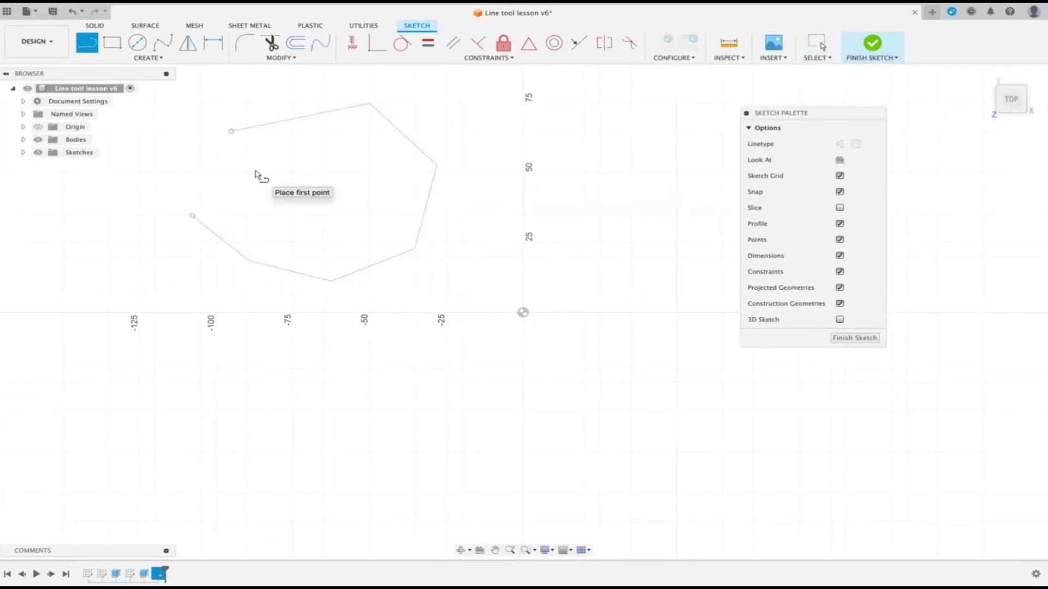
pyautogui.click(192, 217)
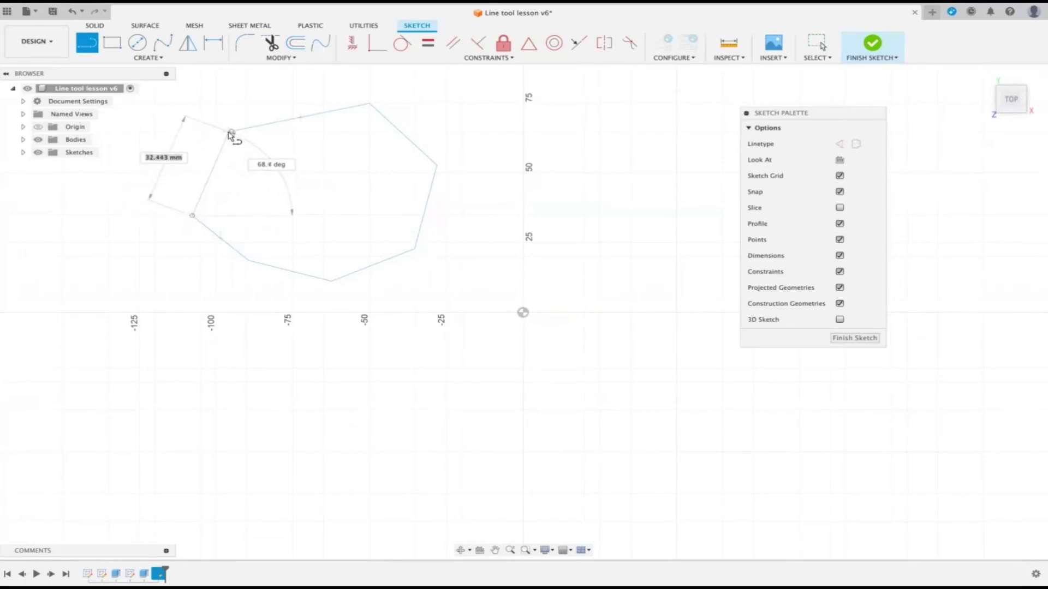
pyautogui.click(231, 133)
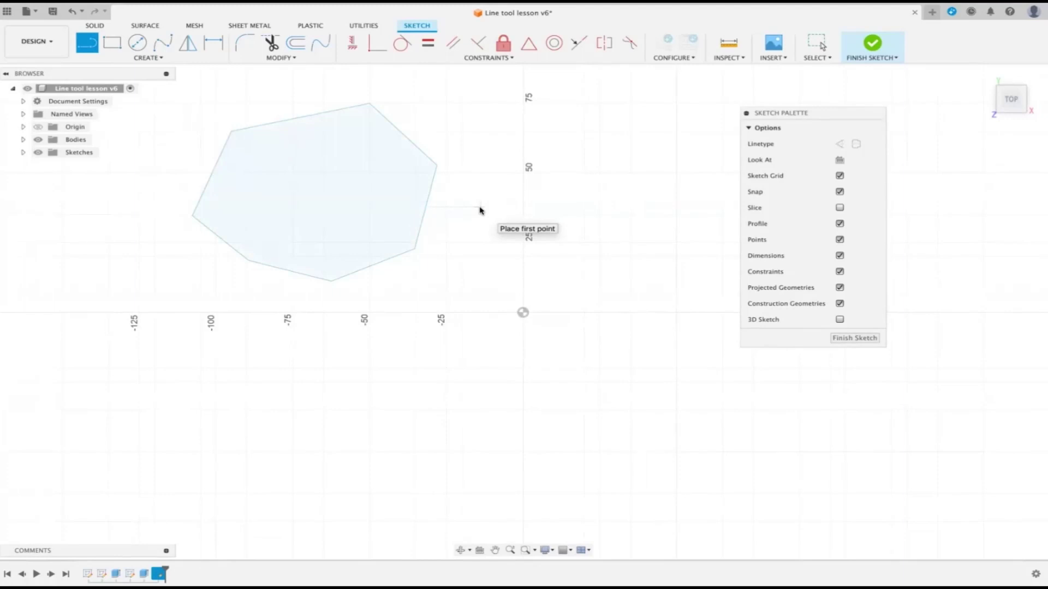
pyautogui.click(74, 12)
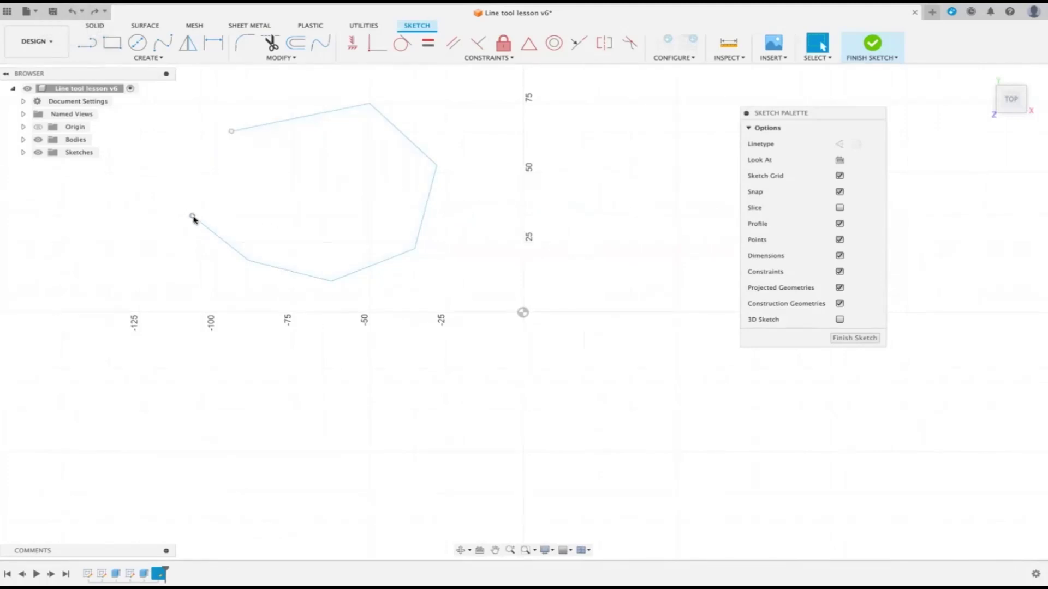
# Close the chain by moving its lower free endpoint onto the upper one, and delete the whole outline.
pyautogui.moveTo(192, 218); pyautogui.dragTo(228, 134)
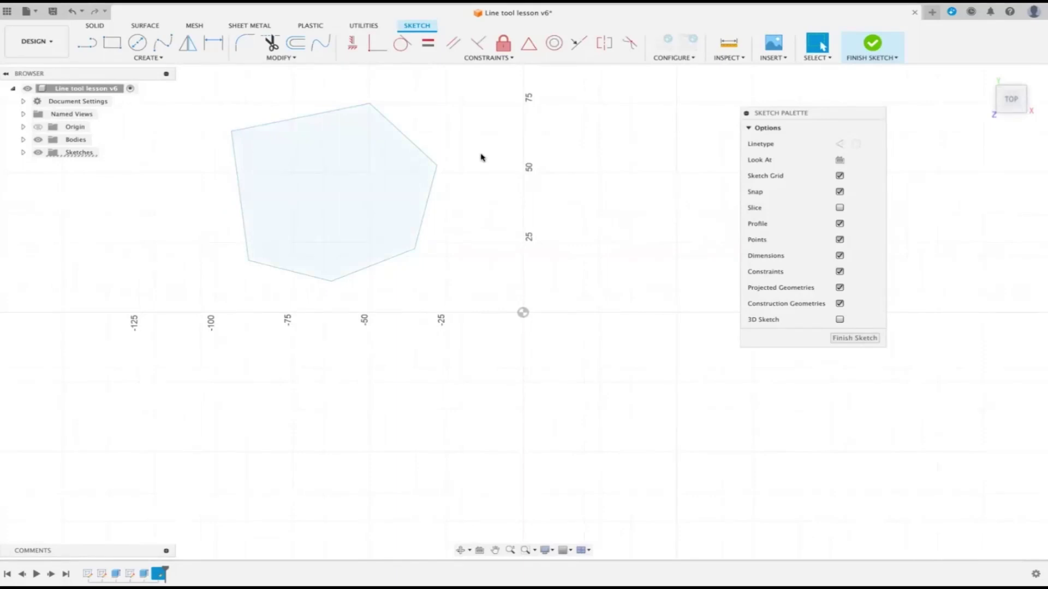
pyautogui.moveTo(217, 100); pyautogui.dragTo(488, 295)
pyautogui.press('Delete')
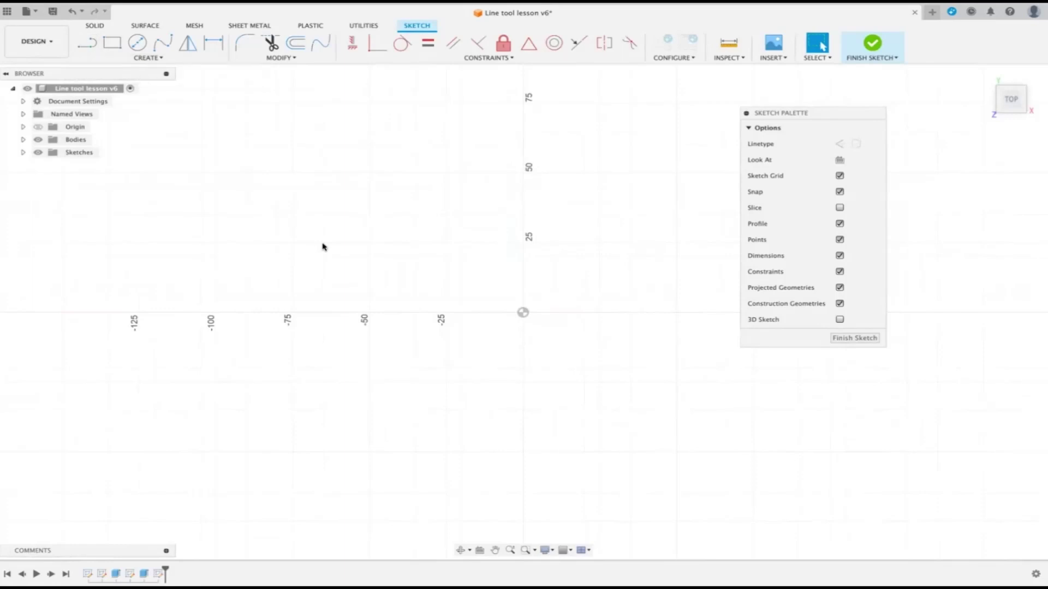
# With the Line tool, sketch a 70 mm horizontal line and a tangent semicircular arc curving up from its right end.
pyautogui.press('l')
pyautogui.click(231, 203)
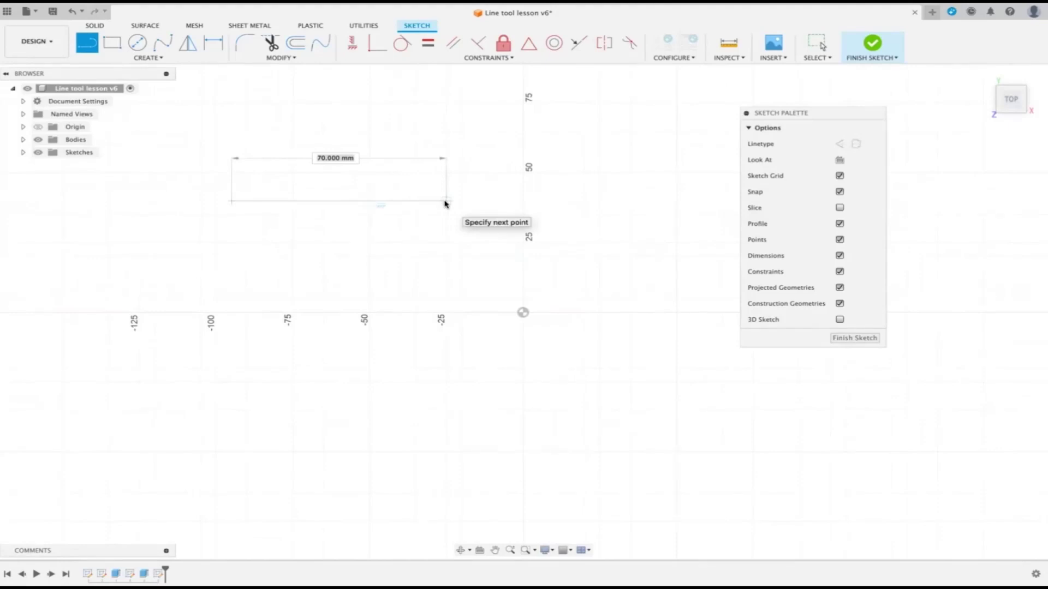
pyautogui.click(446, 201)
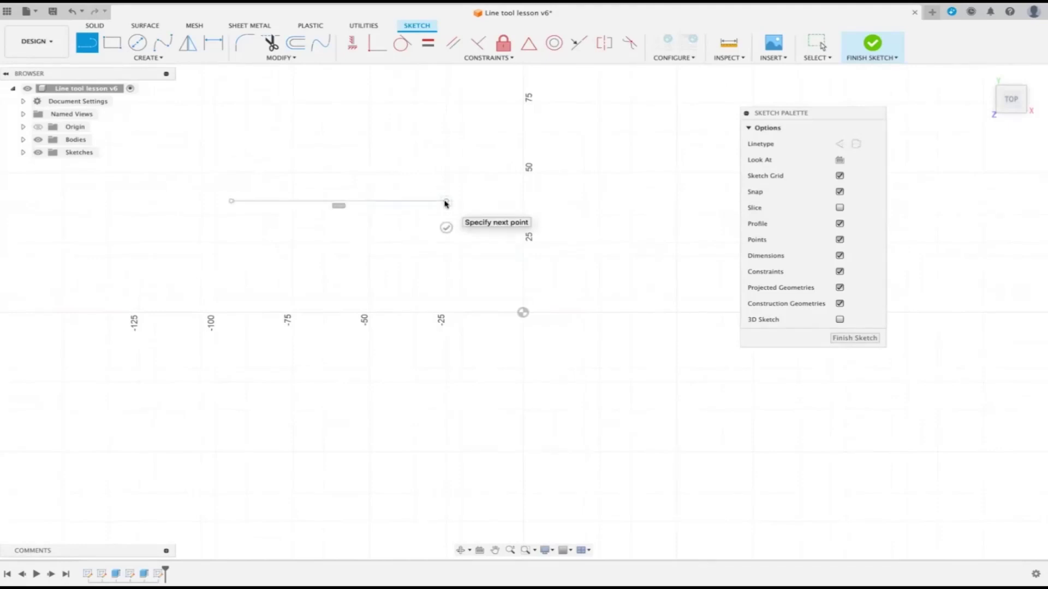
pyautogui.moveTo(446, 201); pyautogui.dragTo(445, 106)
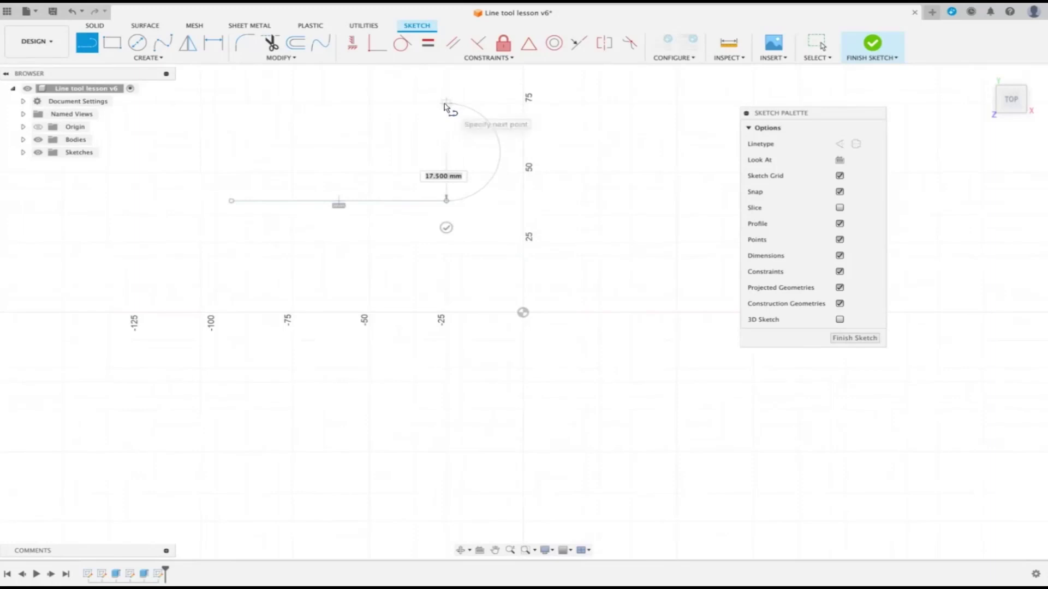
pyautogui.moveTo(444, 102)
pyautogui.mouseDown()
pyautogui.moveTo(538, 248)
pyautogui.moveTo(449, 283)
pyautogui.moveTo(494, 216)
pyautogui.moveTo(491, 140)
pyautogui.moveTo(470, 114)
pyautogui.moveTo(444, 109)
pyautogui.moveTo(446, 118)
pyautogui.mouseUp()
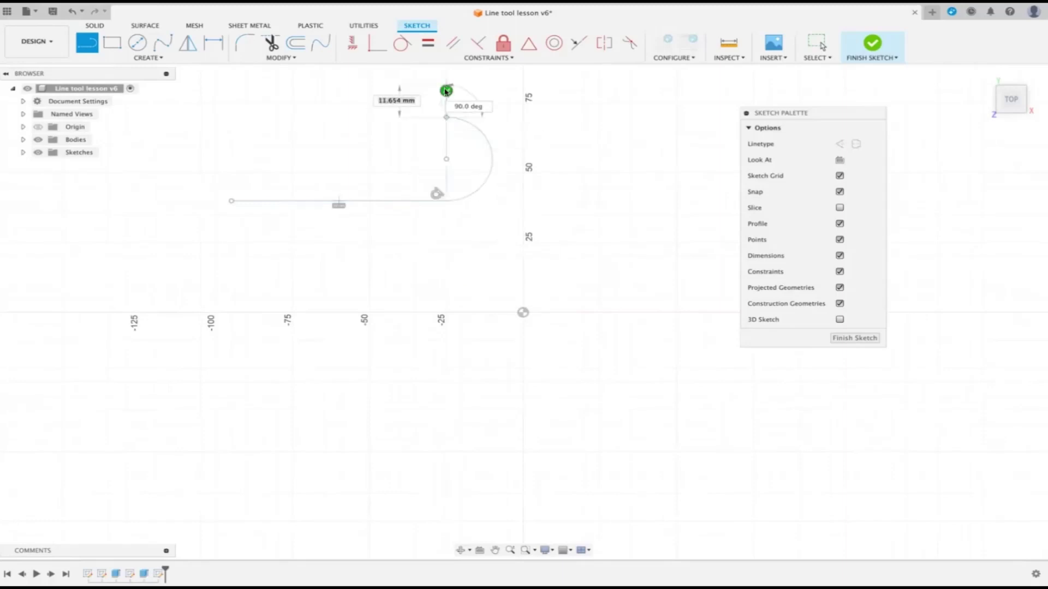
pyautogui.click(446, 91)
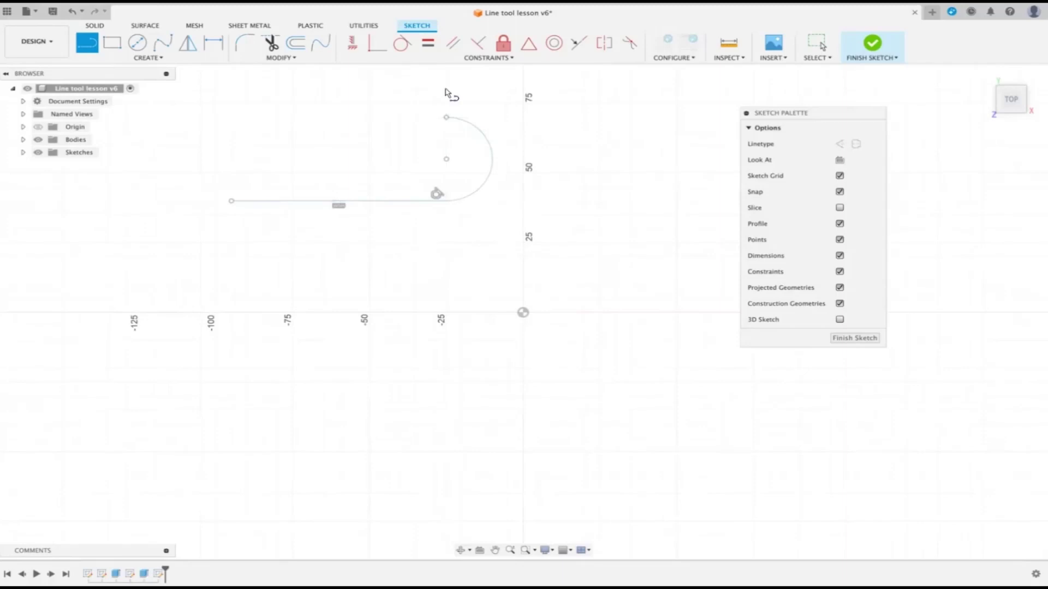
# Complete the slot with a 70 mm parallel line from the arc's upper end and a tangent arc back to the lower line.
pyautogui.click(80, 42)
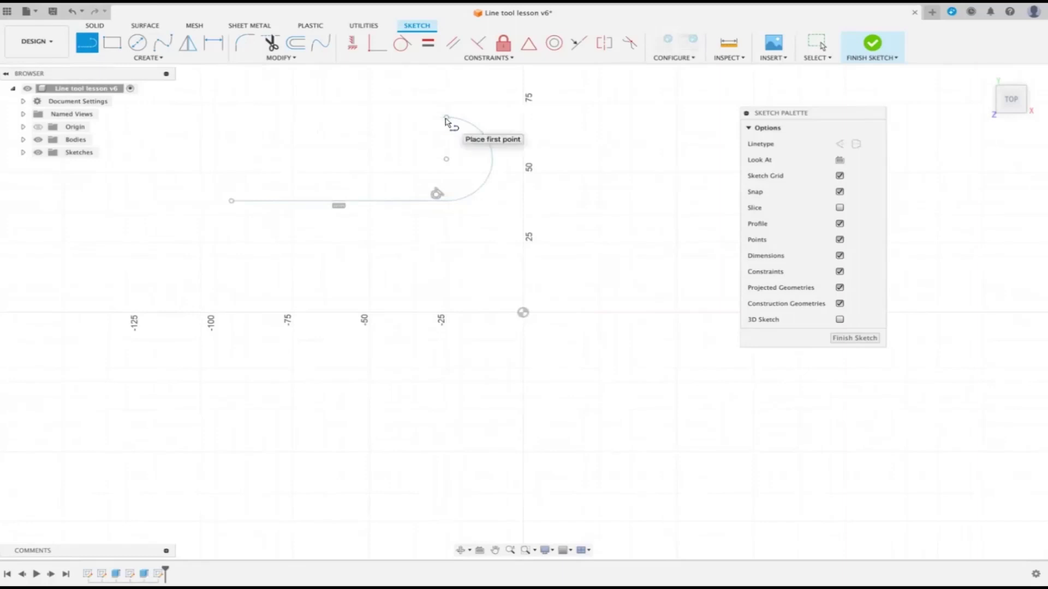
pyautogui.moveTo(448, 119); pyautogui.dragTo(230, 120)
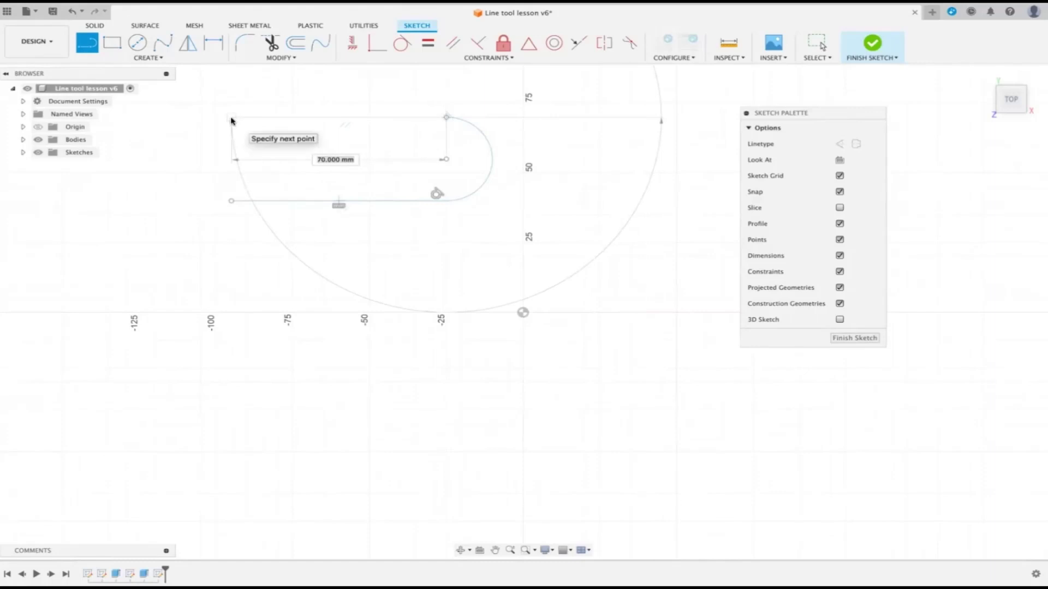
pyautogui.click(232, 119)
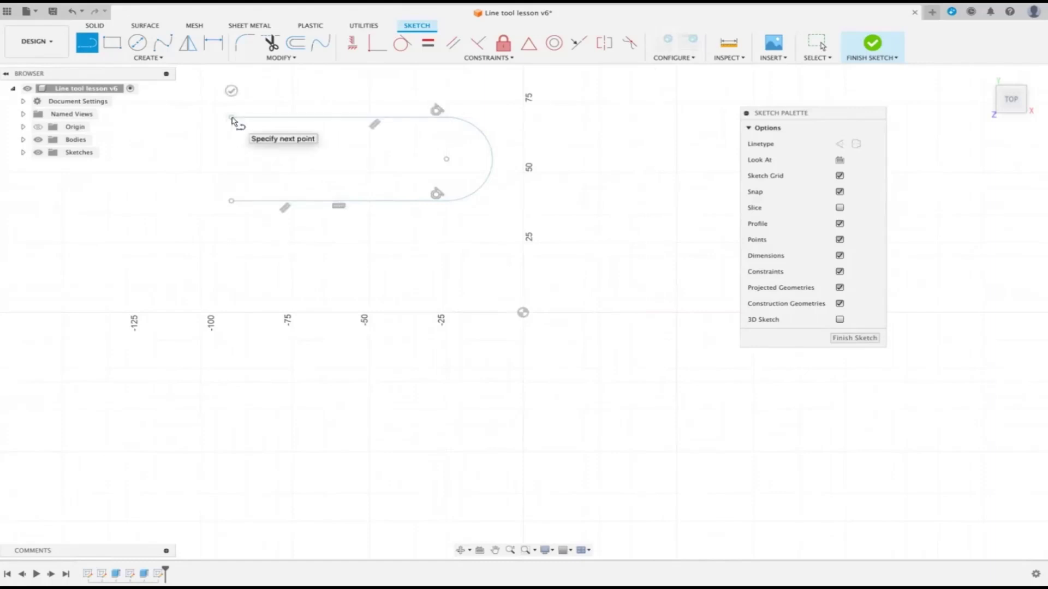
pyautogui.moveTo(232, 120)
pyautogui.mouseDown()
pyautogui.moveTo(182, 147)
pyautogui.moveTo(197, 201)
pyautogui.moveTo(231, 205)
pyautogui.mouseUp()
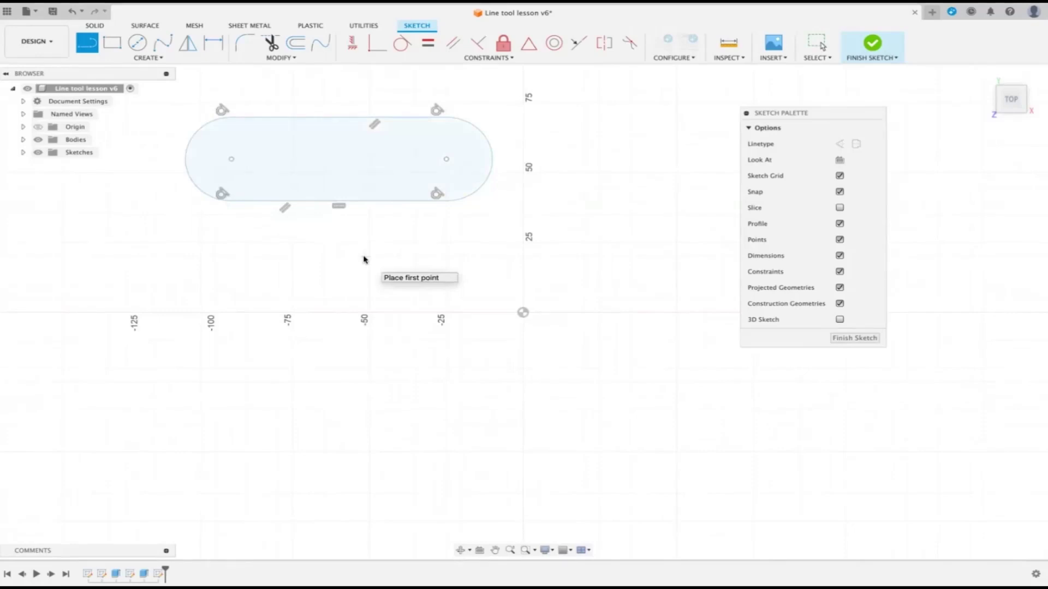
pyautogui.press('Escape')
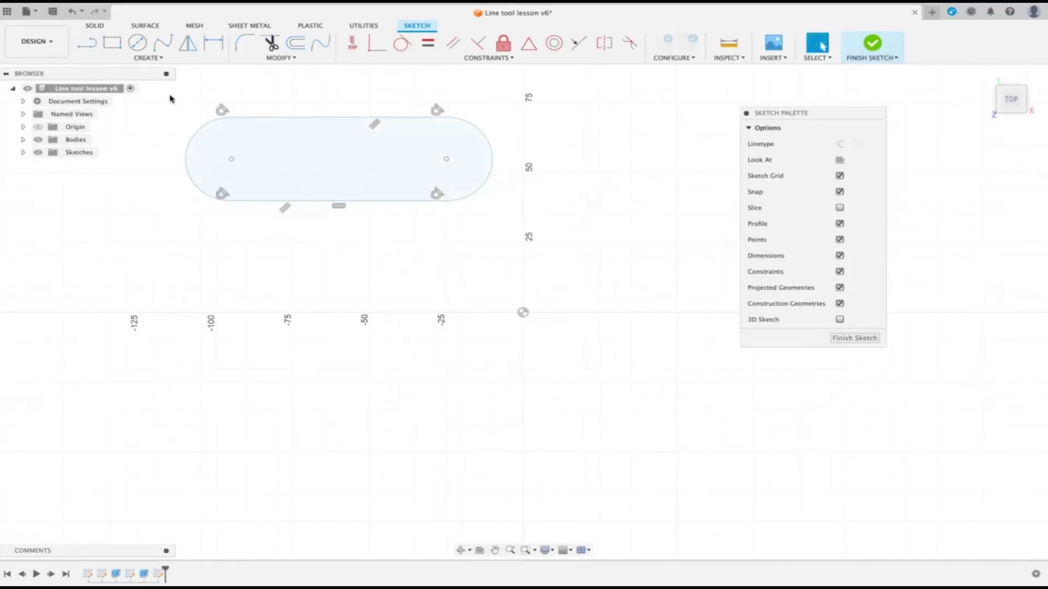
# Delete the entire slot outline, including both lines and both arcs.
pyautogui.moveTo(171, 96)
pyautogui.mouseDown()
pyautogui.moveTo(463, 221)
pyautogui.moveTo(534, 237)
pyautogui.mouseUp()
pyautogui.press('Delete')
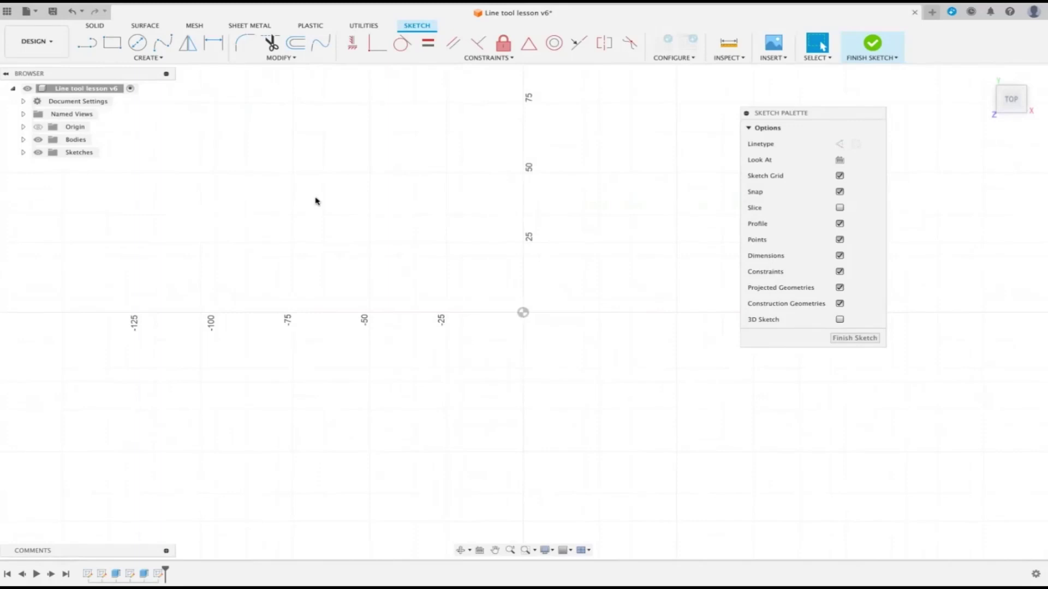
# Sketch an open chain of three connected lines, the first about 51 mm and the second about 16 mm, and end the chain.
pyautogui.press('l')
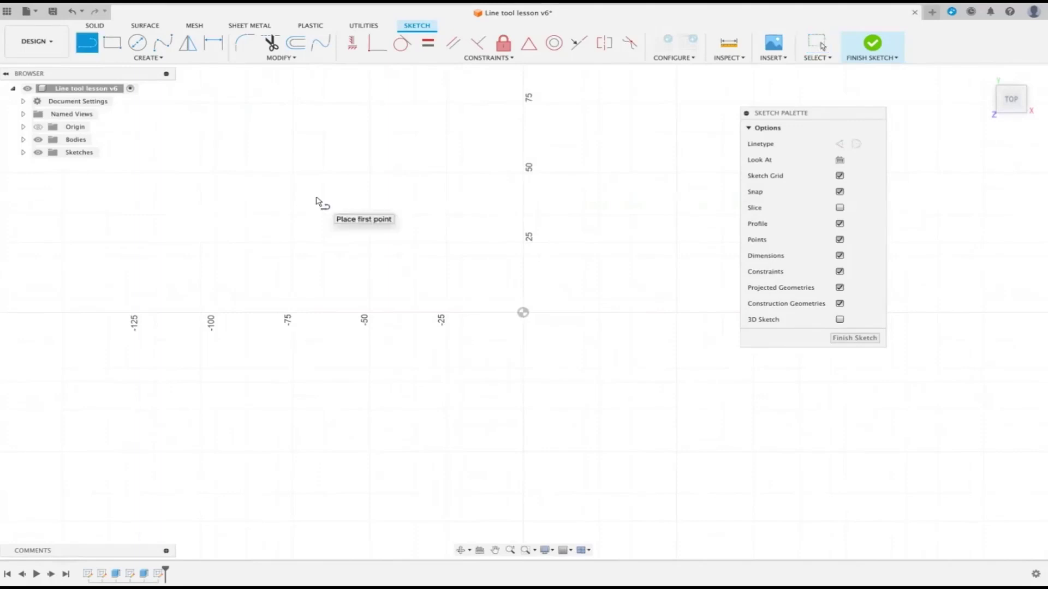
pyautogui.click(293, 173)
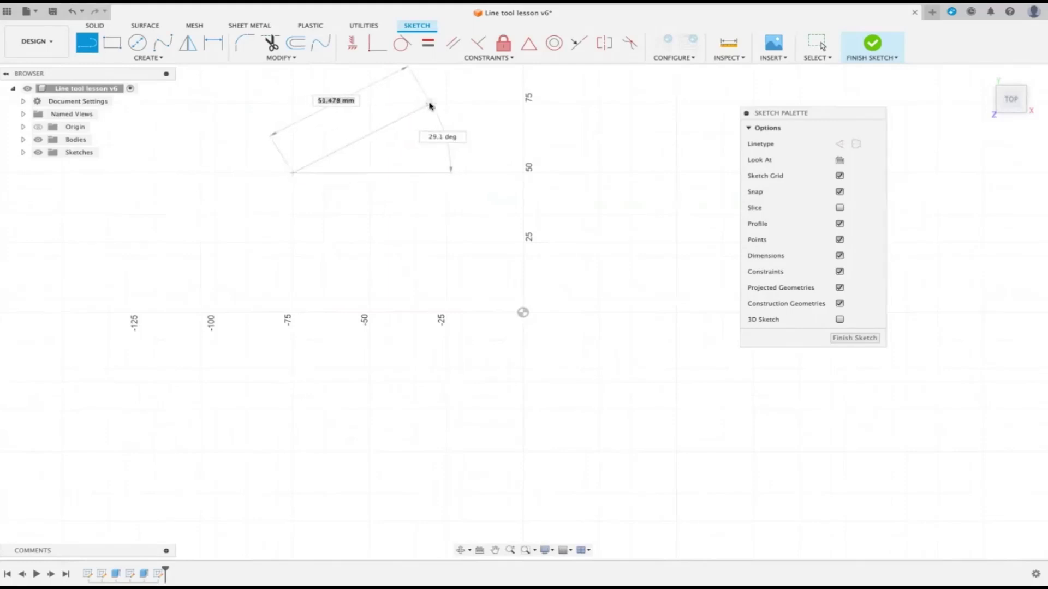
pyautogui.click(431, 104)
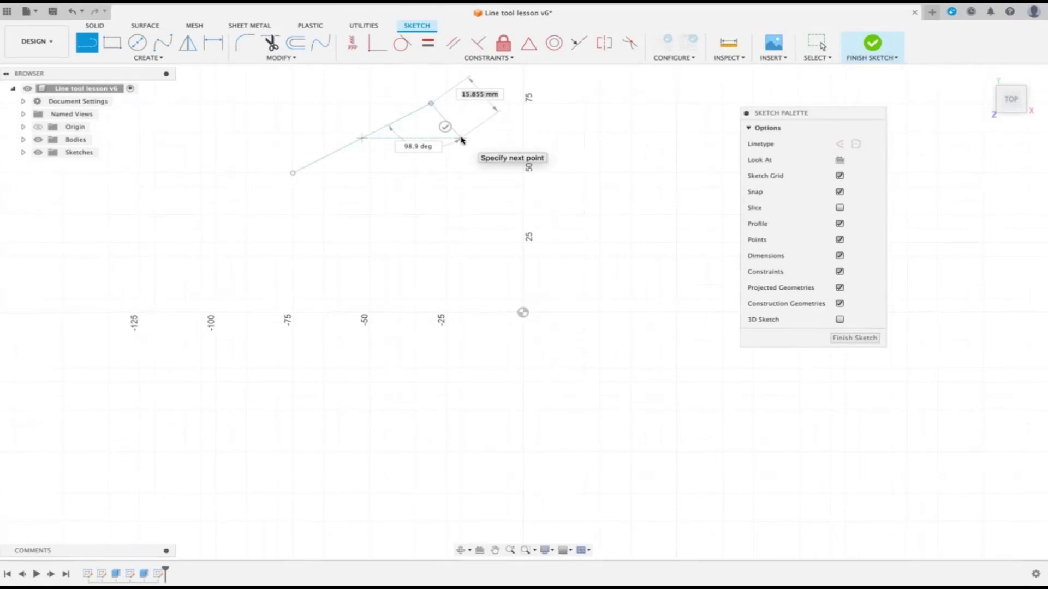
pyautogui.click(461, 140)
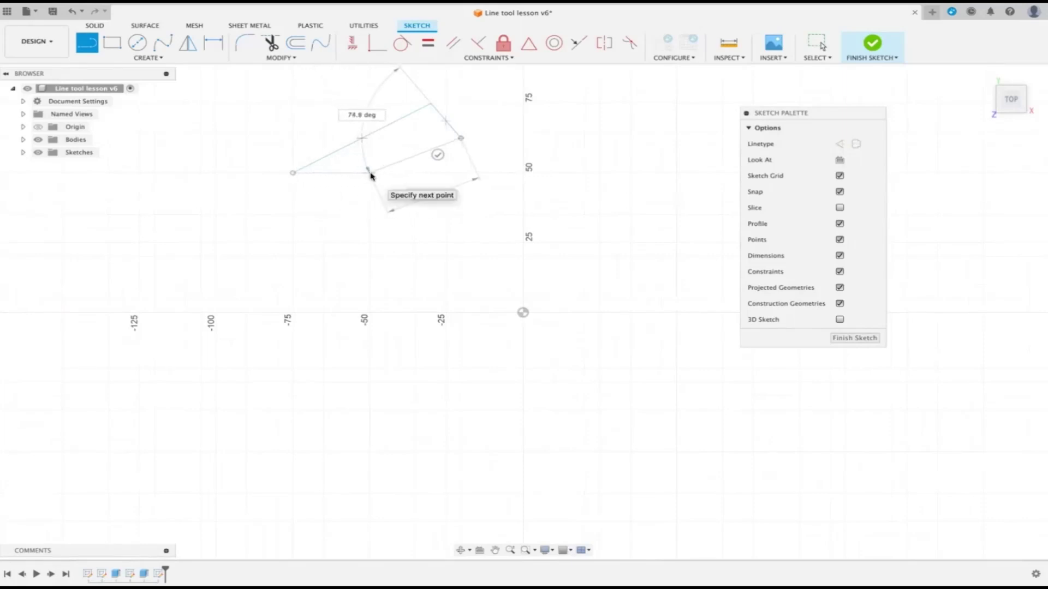
pyautogui.click(370, 173)
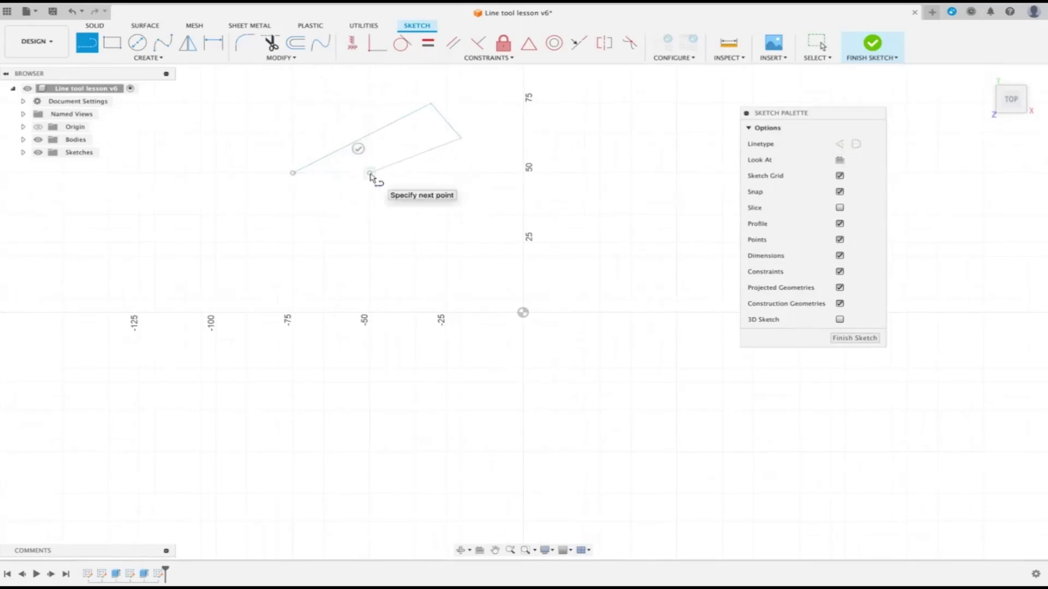
pyautogui.click(358, 149)
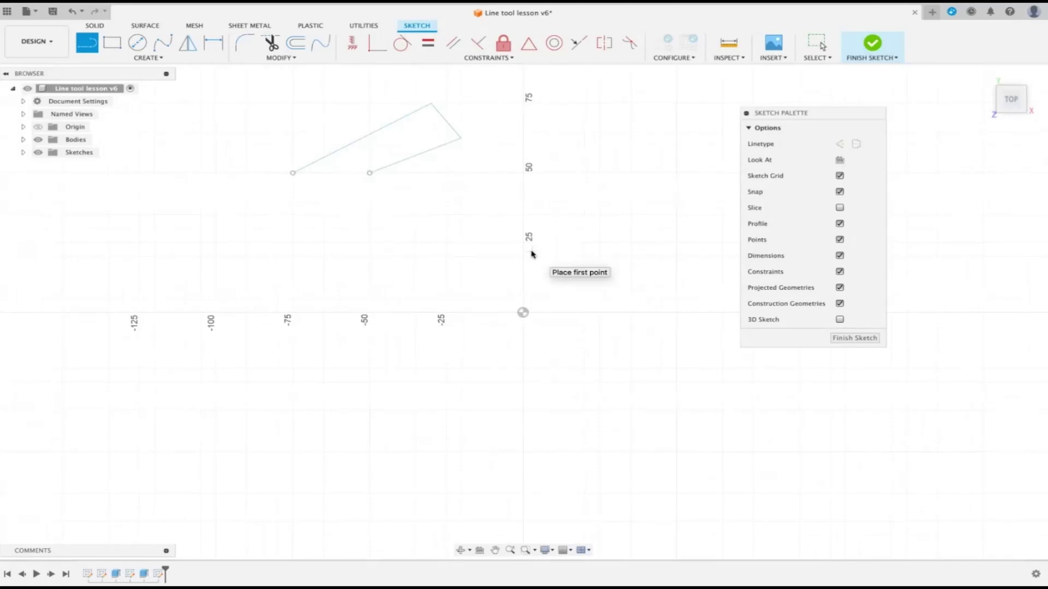
# Sketch a separate, nearly horizontal line about 51 mm long above the three-line chain.
pyautogui.click(276, 94)
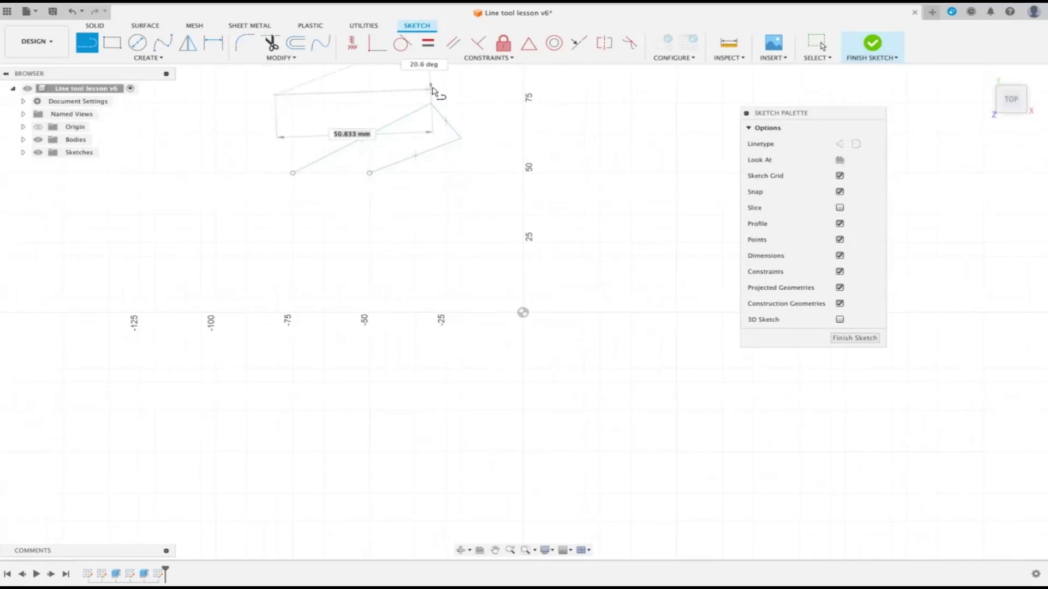
pyautogui.click(431, 89)
pyautogui.press('Escape')
# Delete the three-line chain together with the separate line above it.
pyautogui.moveTo(245, 73)
pyautogui.mouseDown()
pyautogui.moveTo(452, 150)
pyautogui.moveTo(485, 225)
pyautogui.mouseUp()
pyautogui.press('Delete')
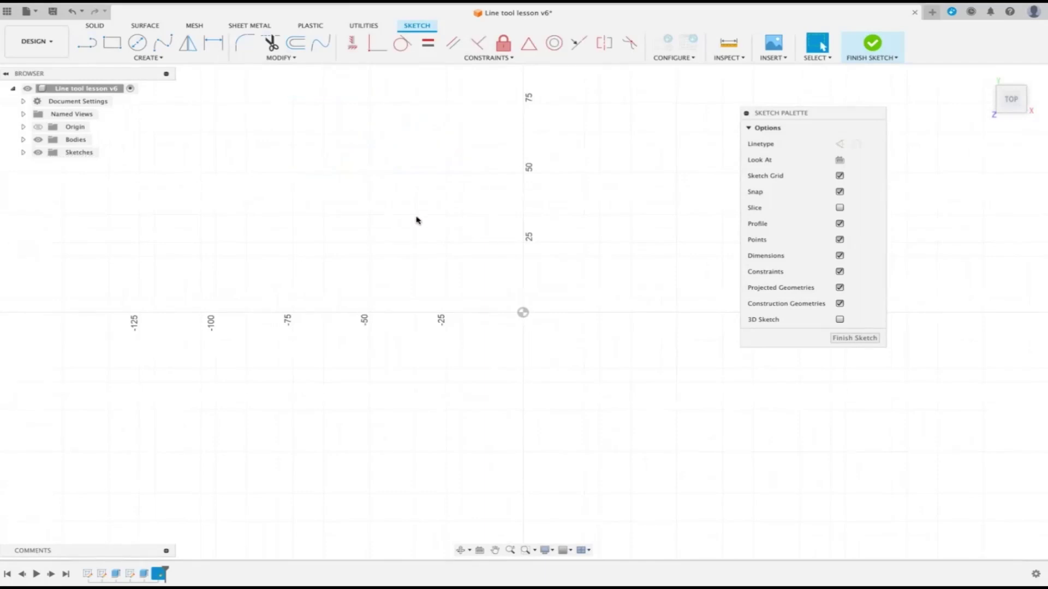
# Sketch a closed six-sided line profile with a first line about 33 mm and a vertical side about 22 mm, and end the Line command.
pyautogui.press('l')
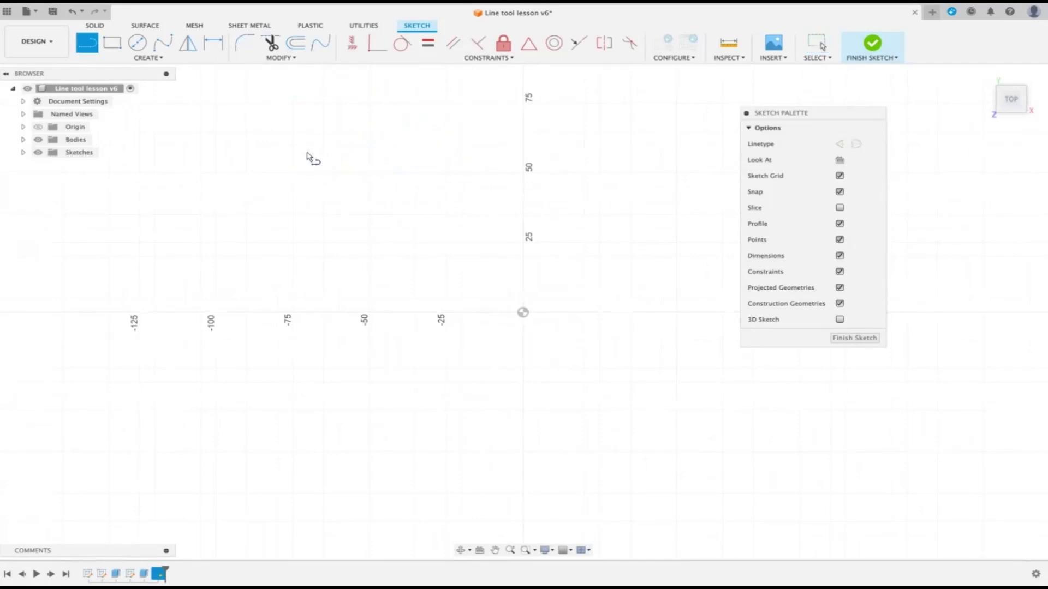
pyautogui.click(308, 159)
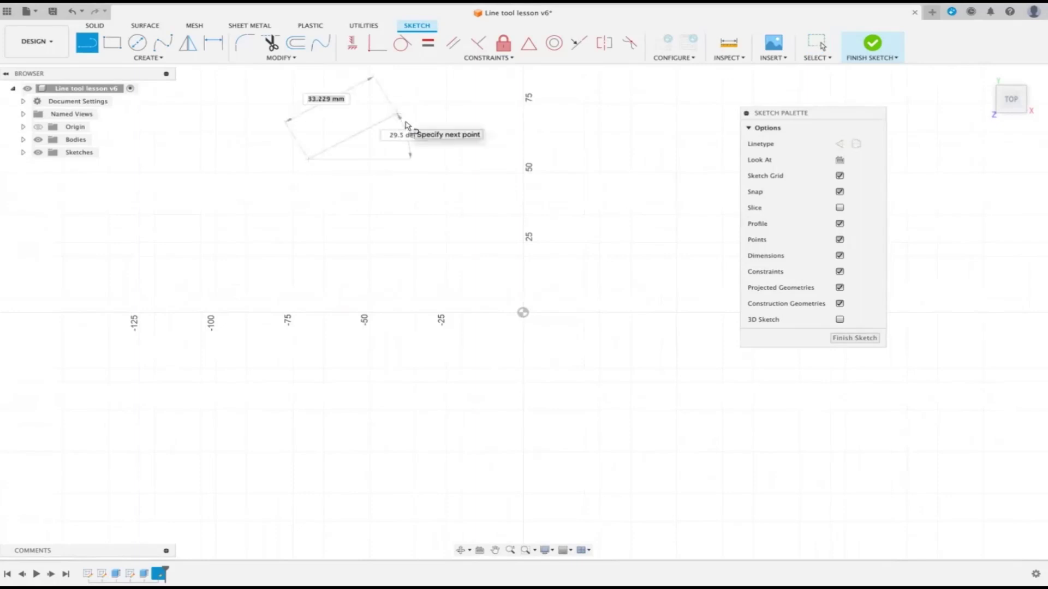
pyautogui.click(397, 113)
pyautogui.click(465, 197)
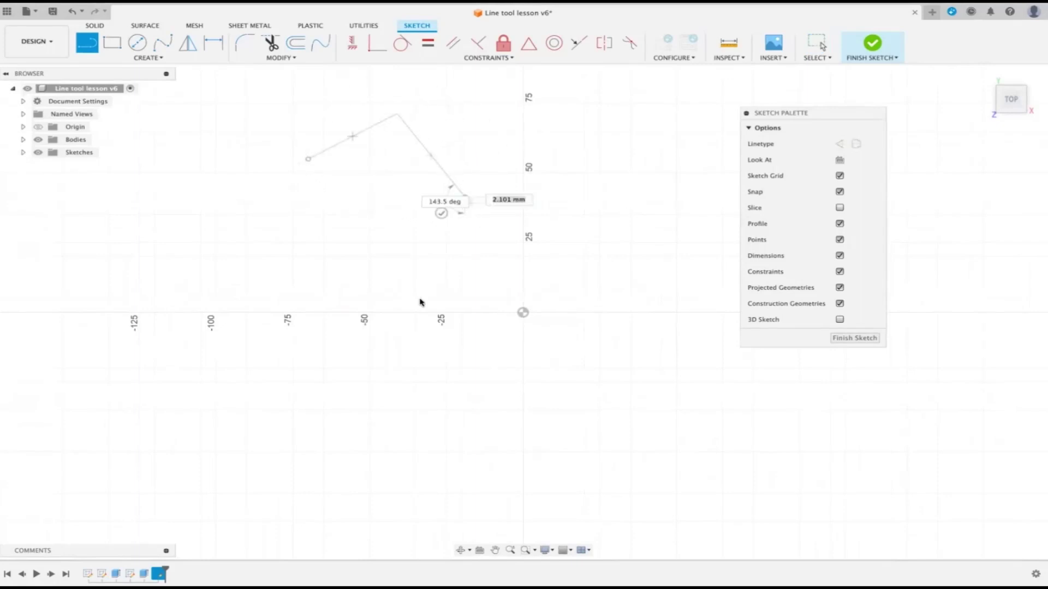
pyautogui.click(417, 301)
pyautogui.click(296, 279)
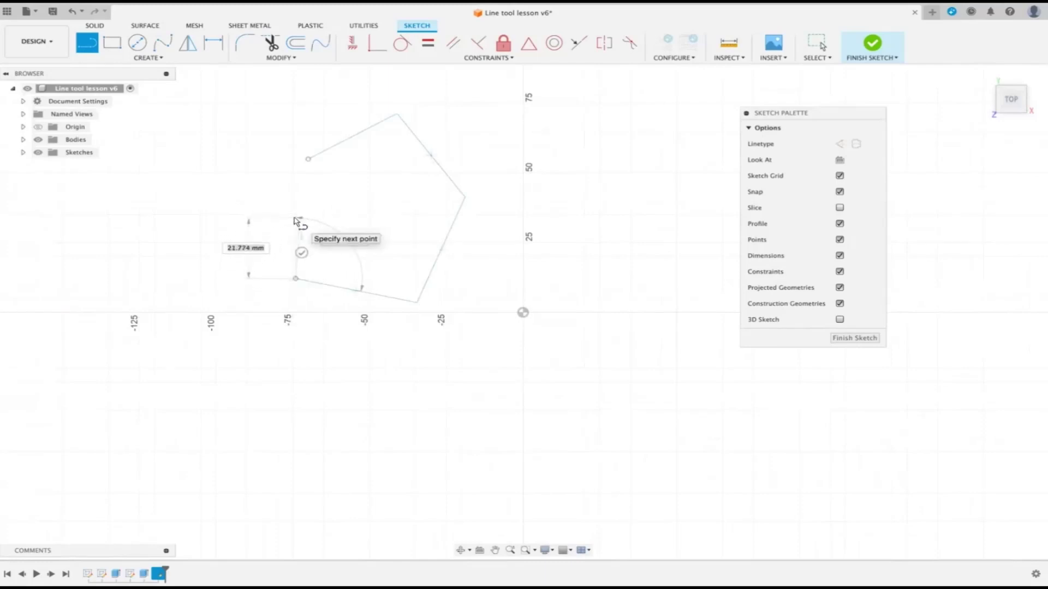
pyautogui.click(295, 219)
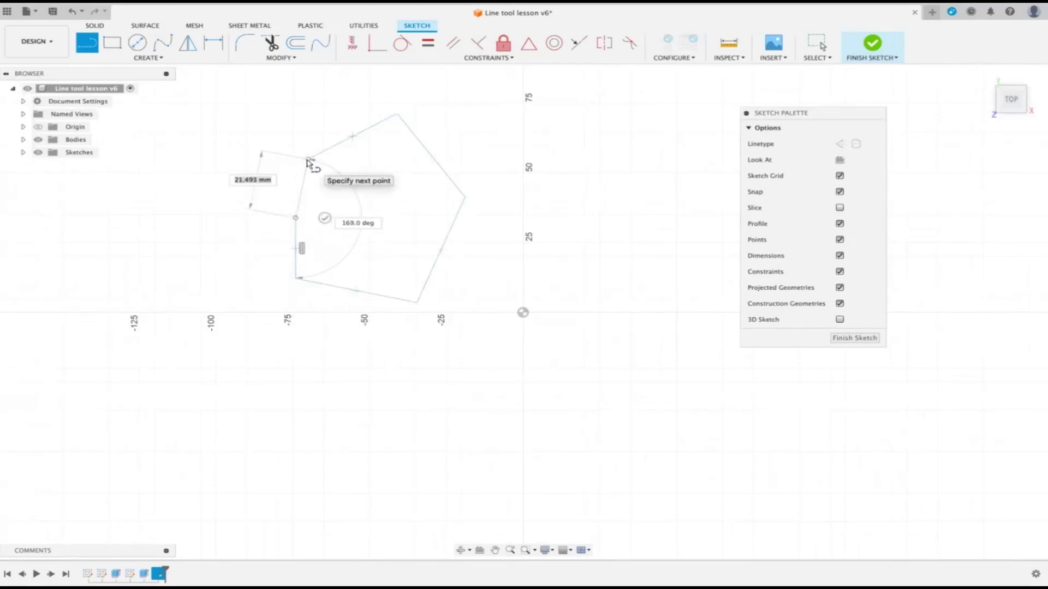
pyautogui.click(308, 160)
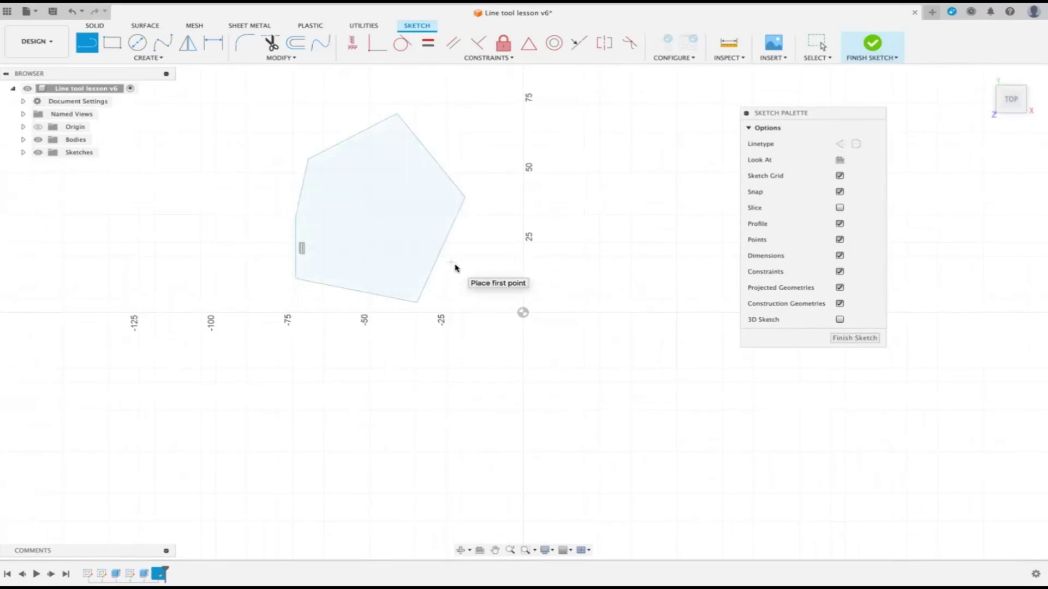
pyautogui.press('Escape')
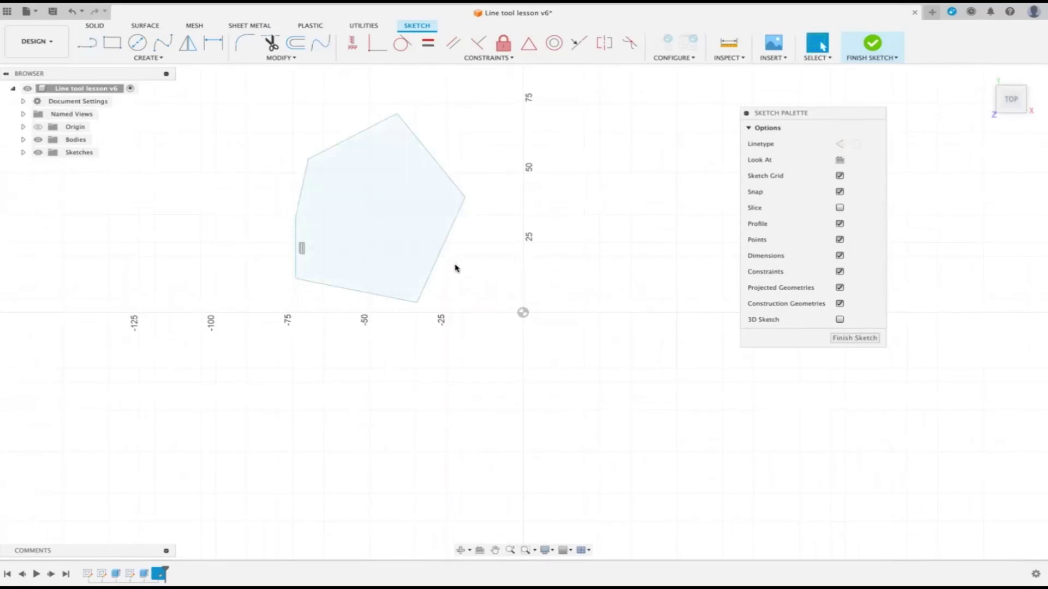
# Move the profile's lower-left corner outward in stages, stretching the shape away from its opposite side.
pyautogui.click(295, 280)
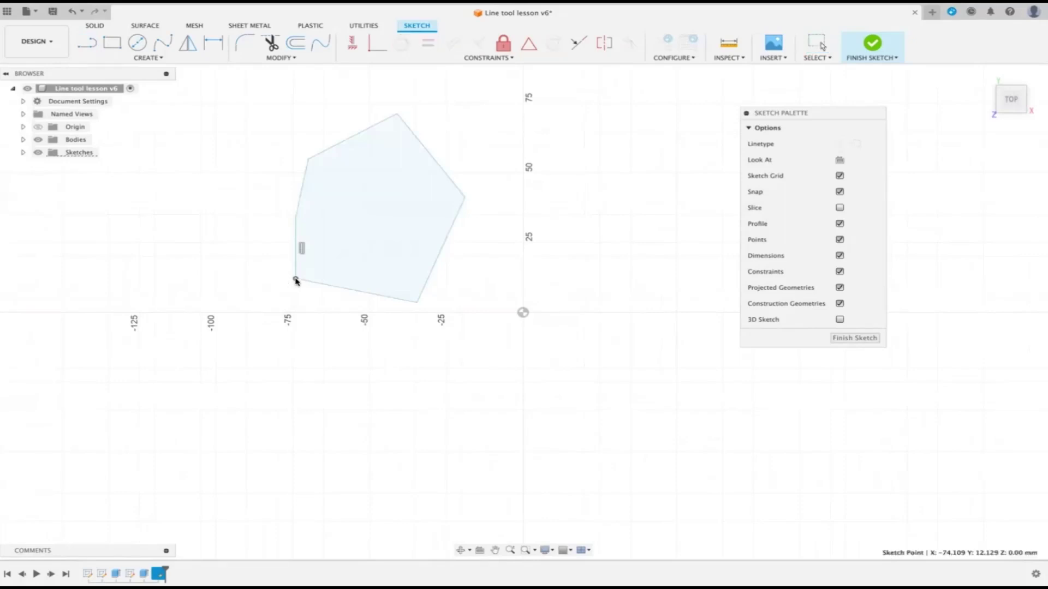
pyautogui.moveTo(293, 282); pyautogui.dragTo(259, 293)
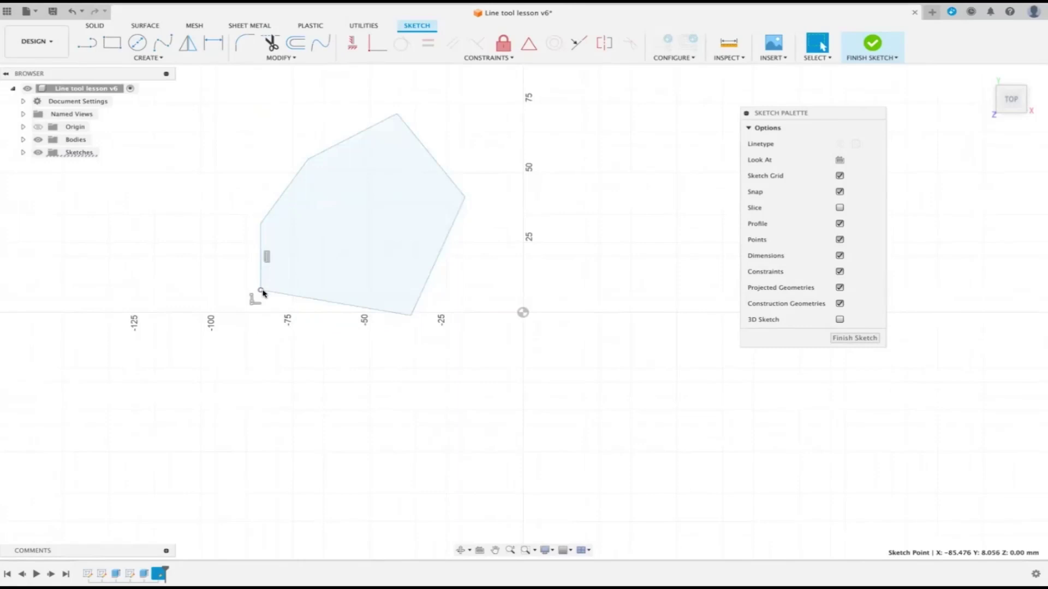
pyautogui.moveTo(261, 291)
pyautogui.mouseDown()
pyautogui.moveTo(322, 253)
pyautogui.moveTo(283, 173)
pyautogui.moveTo(328, 143)
pyautogui.moveTo(333, 123)
pyautogui.moveTo(253, 240)
pyautogui.moveTo(250, 304)
pyautogui.moveTo(242, 289)
pyautogui.mouseUp()
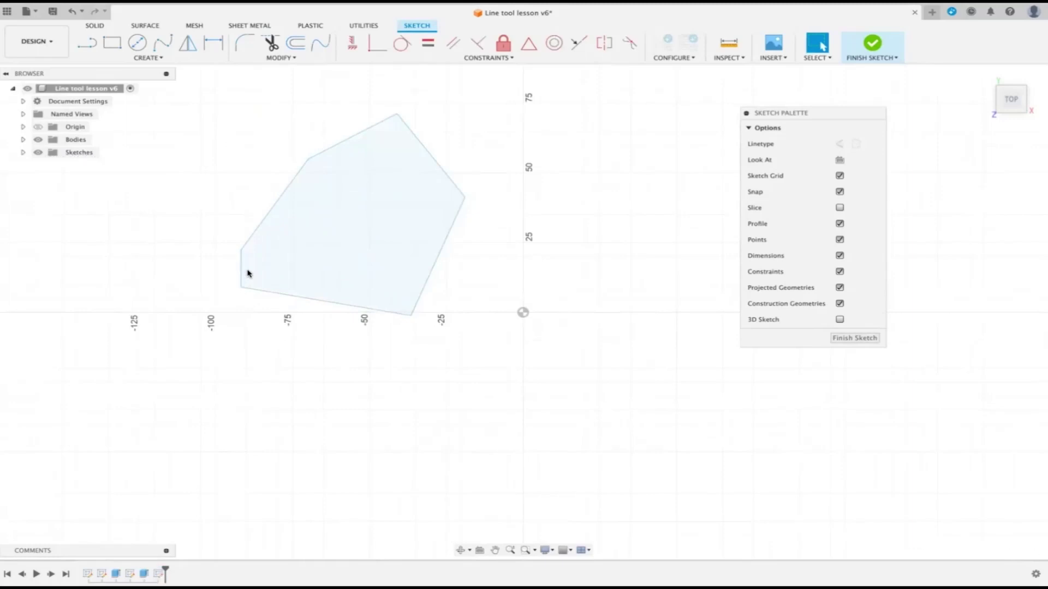
pyautogui.moveTo(241, 288); pyautogui.dragTo(192, 287)
# Move the profile's upper-left corner outward and its rightmost corner inward to form a notch.
pyautogui.moveTo(304, 160); pyautogui.dragTo(287, 159)
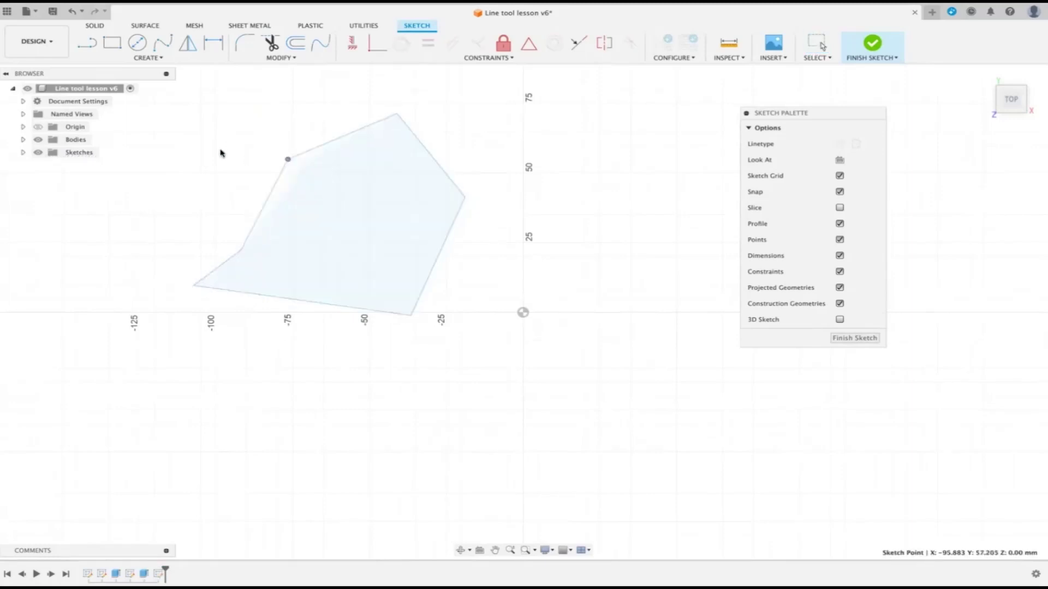
pyautogui.moveTo(220, 153); pyautogui.dragTo(207, 148)
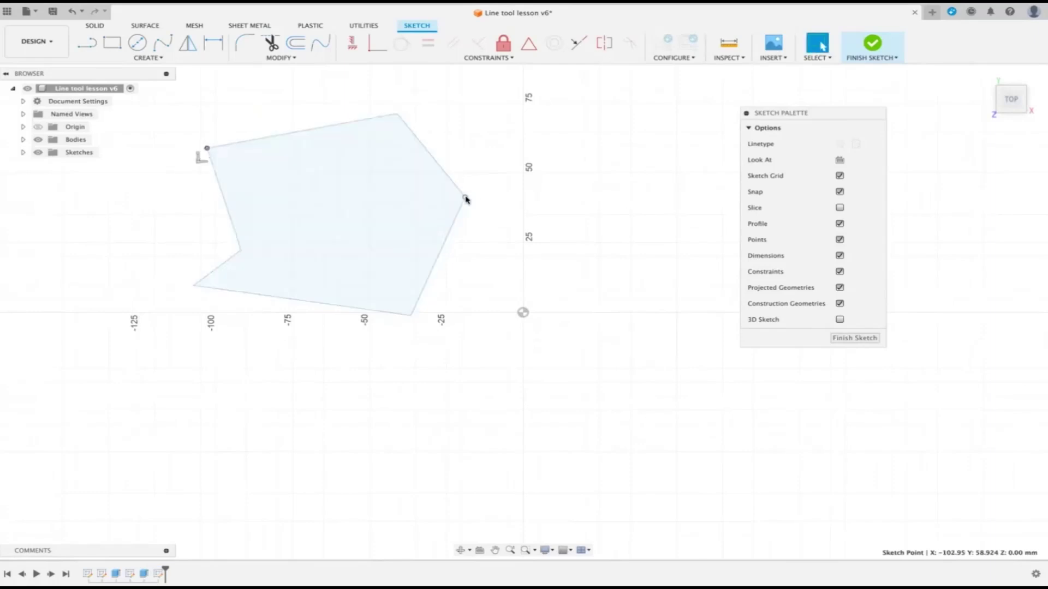
pyautogui.moveTo(465, 199); pyautogui.dragTo(275, 182)
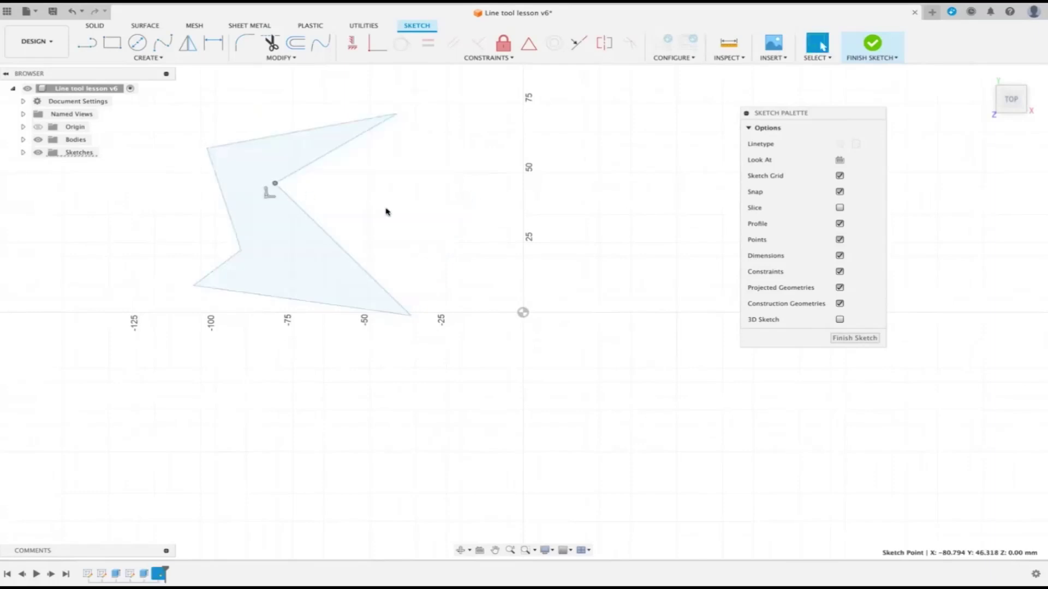
# Delete the perpendicular constraint at the profile's notch corner.
pyautogui.moveTo(166, 102); pyautogui.dragTo(473, 401)
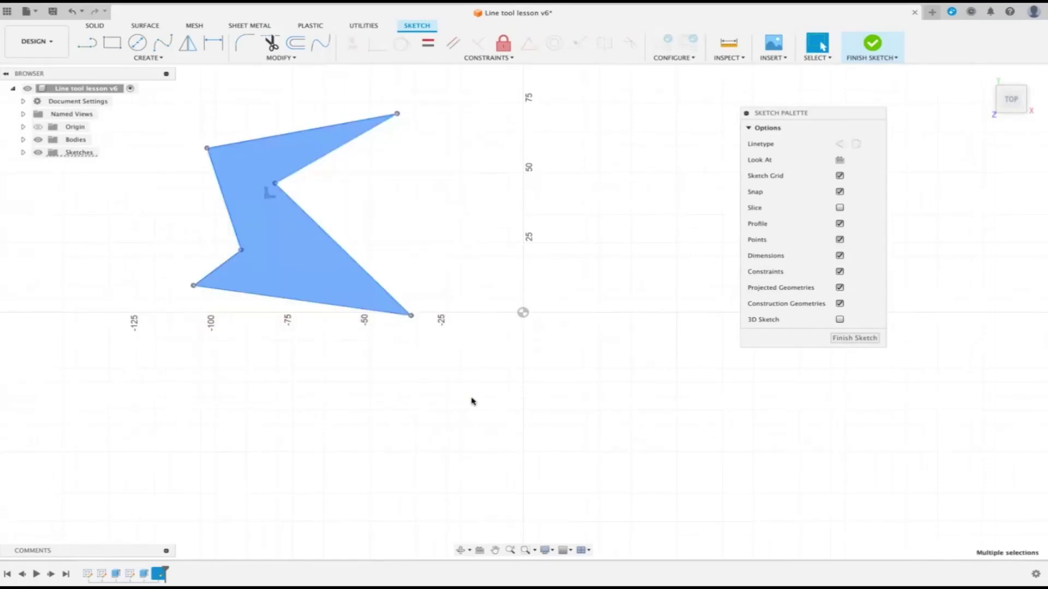
pyautogui.click(451, 267)
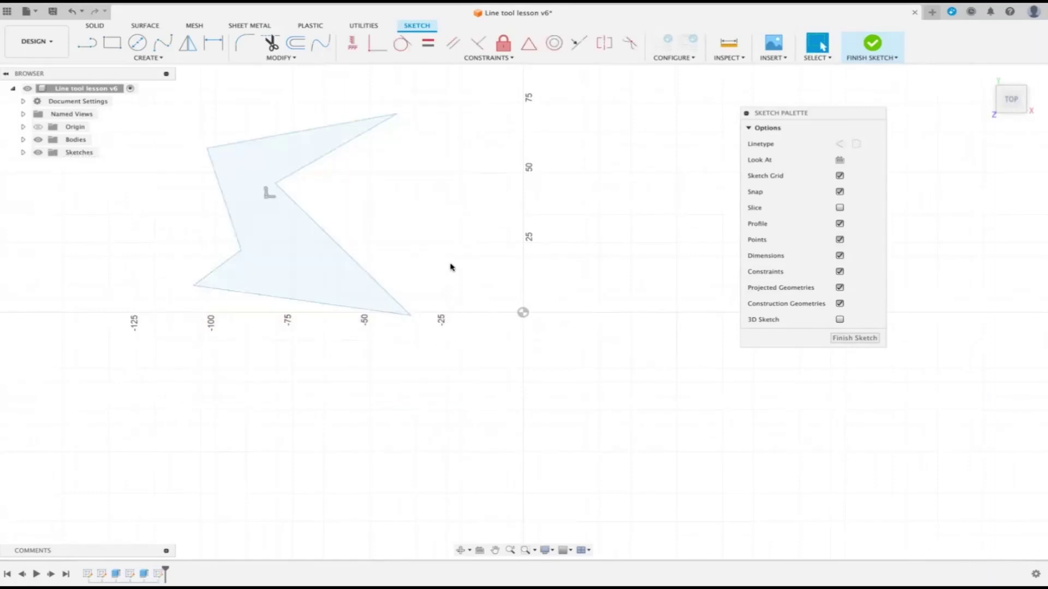
pyautogui.click(377, 48)
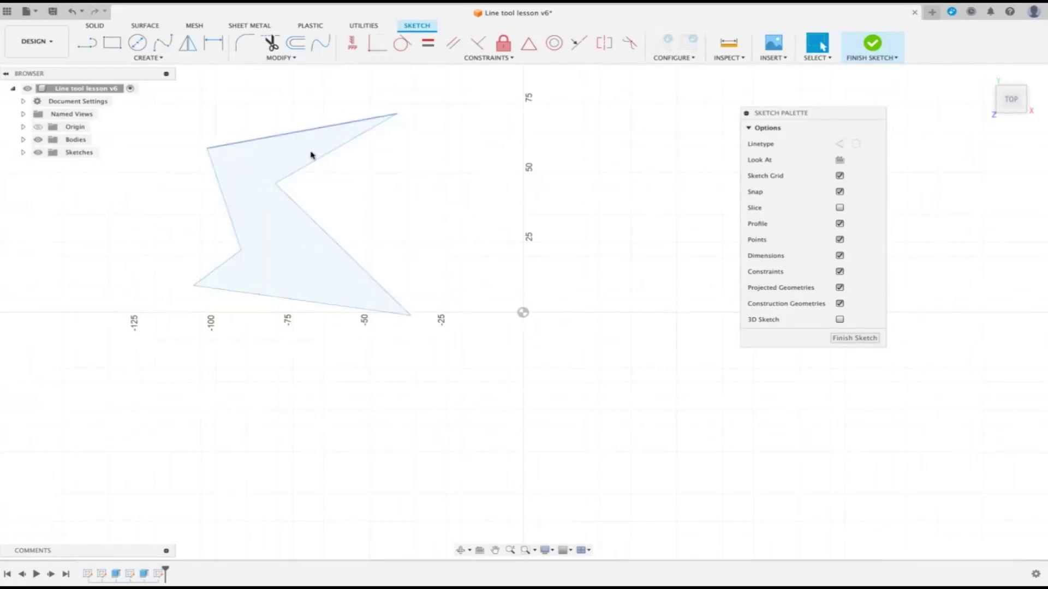
pyautogui.click(267, 192)
pyautogui.press('Delete')
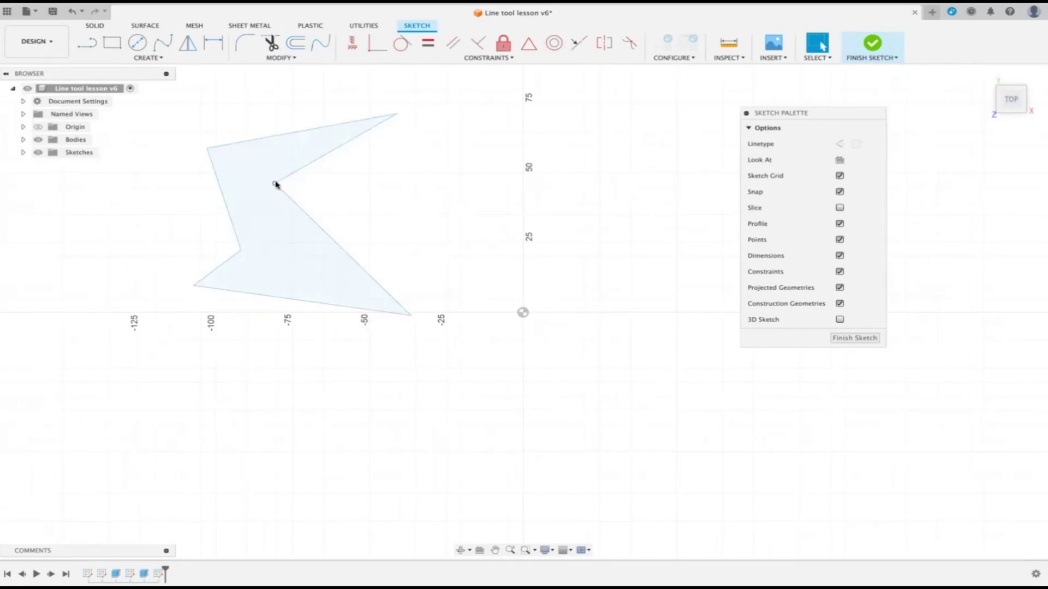
# Move the notch corner back outward until the line below it is vertical, and delete the entire profile.
pyautogui.moveTo(275, 186); pyautogui.dragTo(408, 177)
pyautogui.moveTo(275, 186)
pyautogui.mouseDown()
pyautogui.moveTo(412, 225)
pyautogui.moveTo(407, 177)
pyautogui.mouseUp()
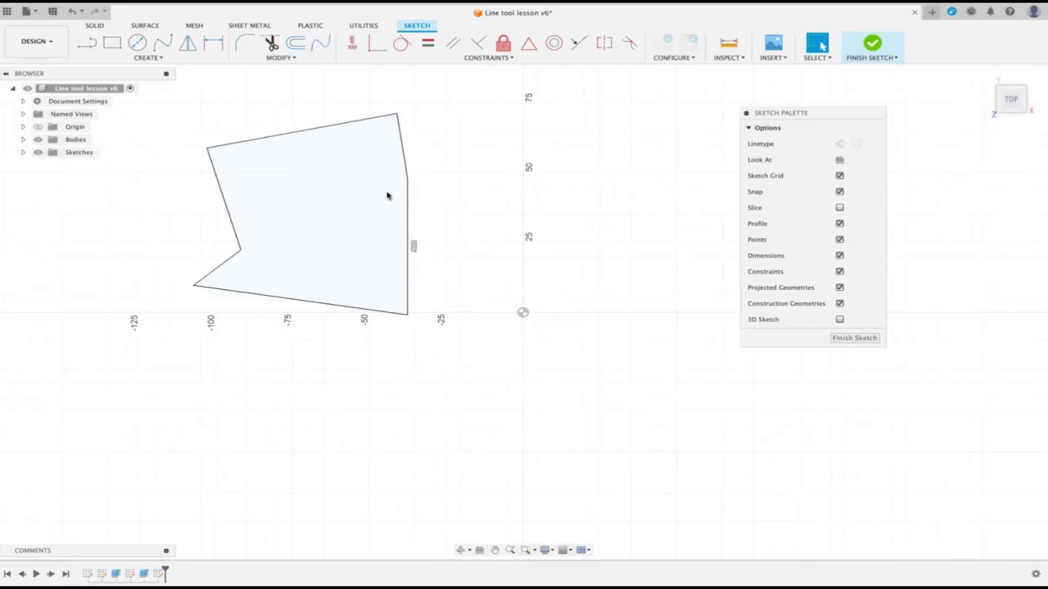
pyautogui.moveTo(171, 97)
pyautogui.mouseDown()
pyautogui.moveTo(440, 280)
pyautogui.moveTo(440, 342)
pyautogui.mouseUp()
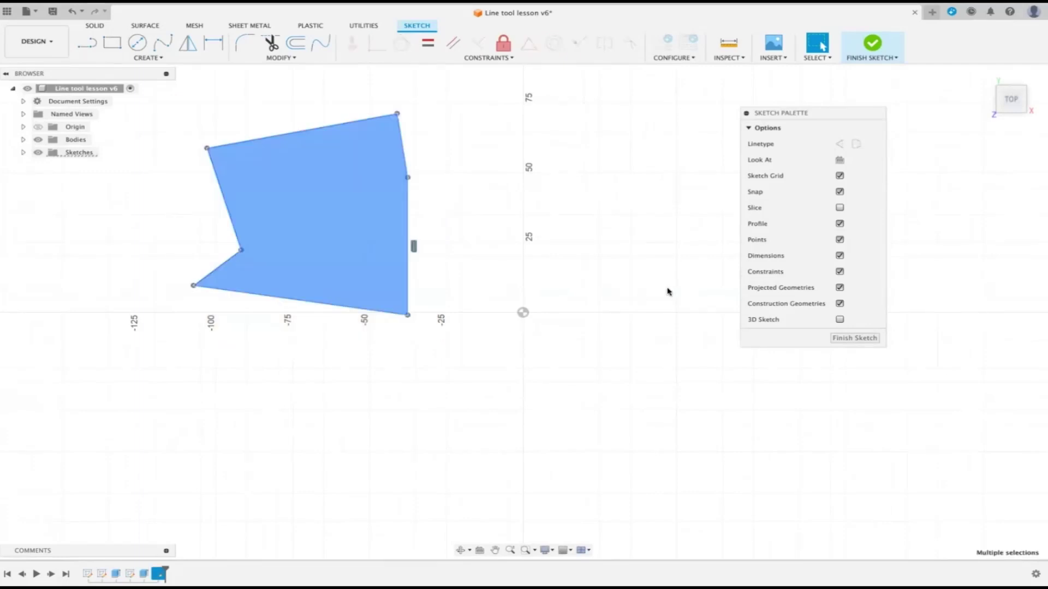
pyautogui.press('Delete')
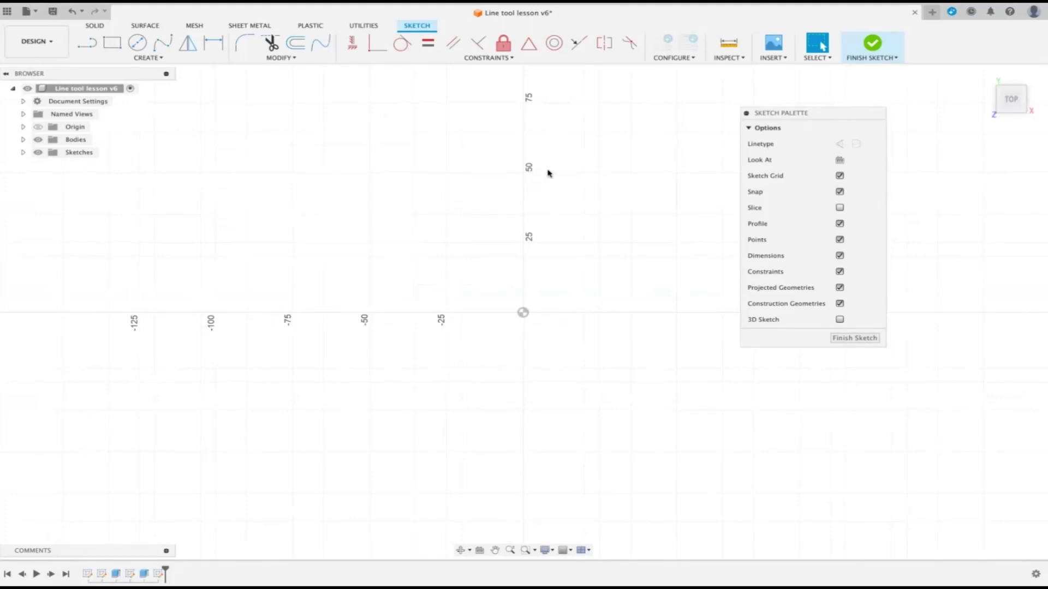
# Show the Centre line construction sketch and finish the active sketch.
pyautogui.click(22, 153)
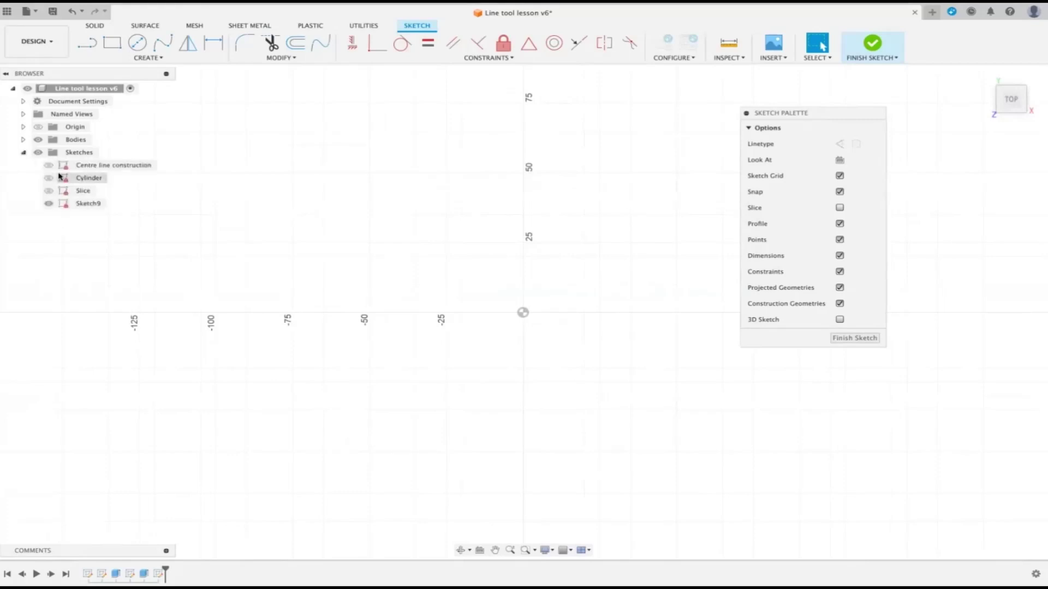
pyautogui.click(49, 165)
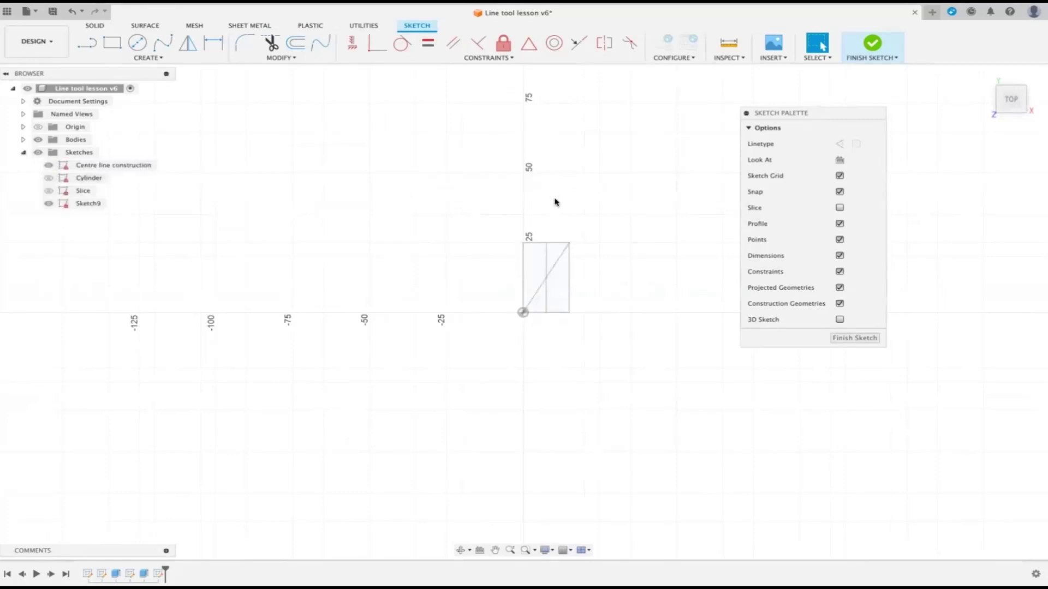
pyautogui.scroll(5, 568, 249)
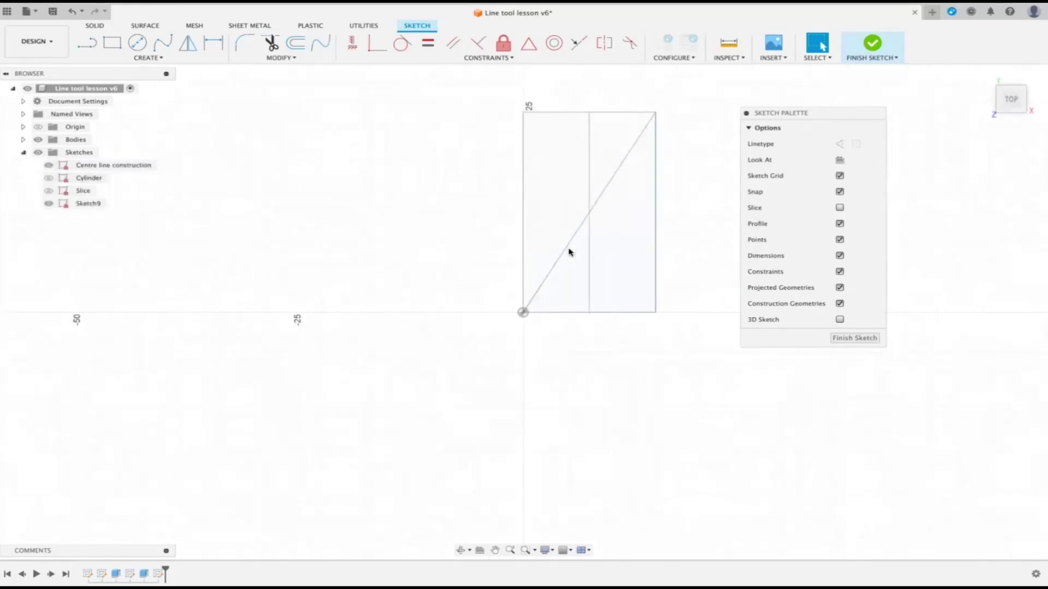
pyautogui.moveTo(569, 252); pyautogui.dragTo(444, 298, button='middle')
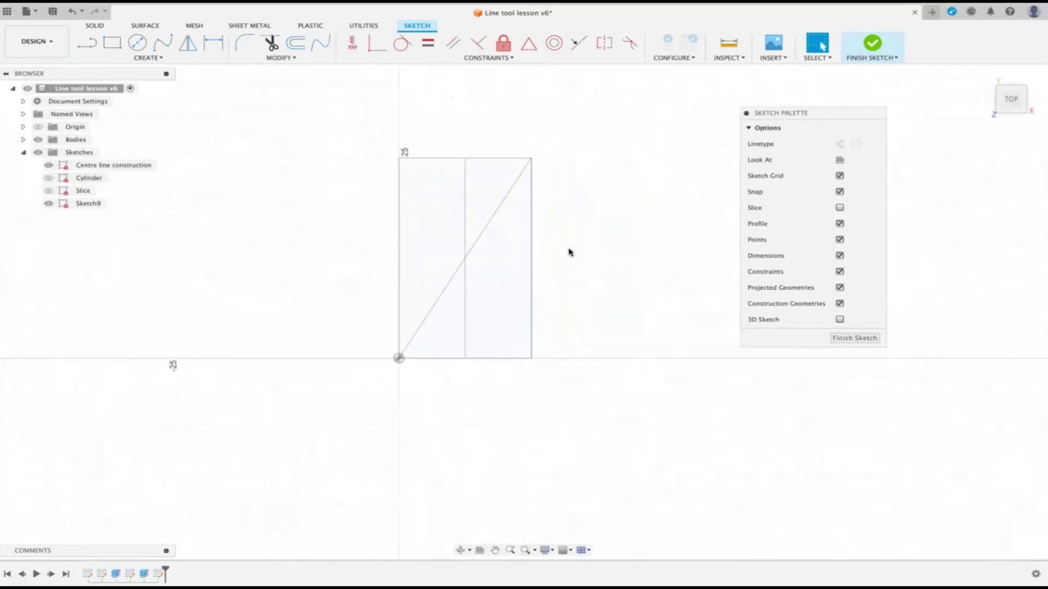
pyautogui.scroll(2, 569, 252)
pyautogui.scroll(2, 568, 252)
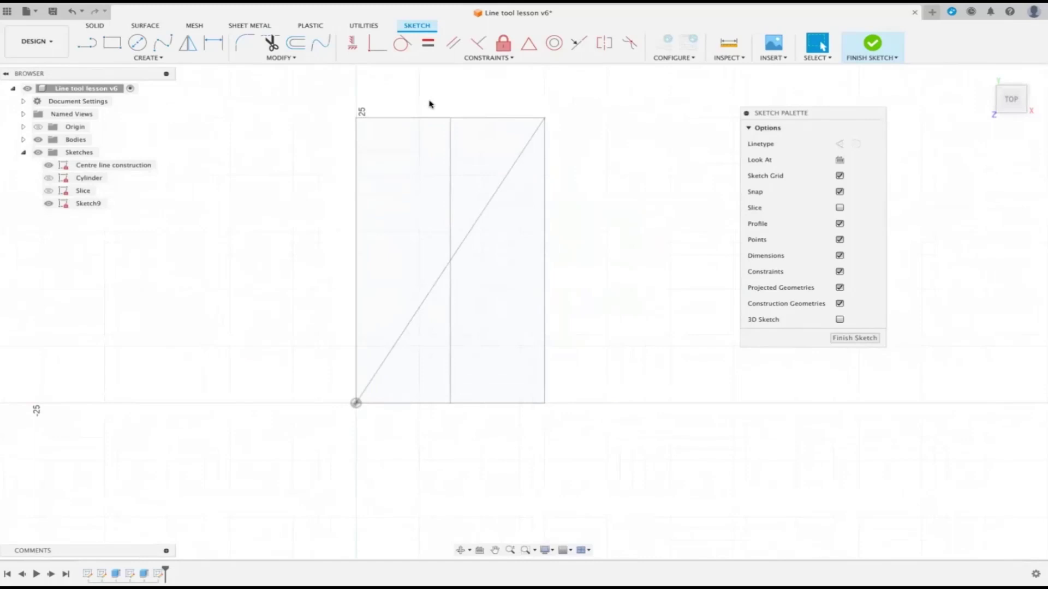
pyautogui.click(855, 338)
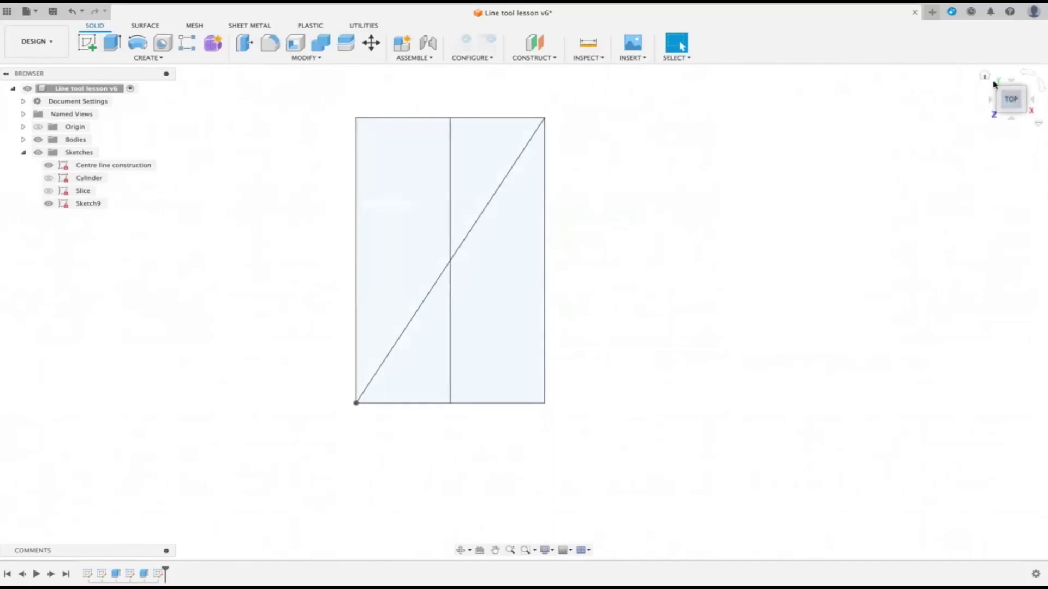
# Preview a 10 mm New Body extrusion of all four regions in the Centre line construction sketch, and cancel it.
pyautogui.click(987, 77)
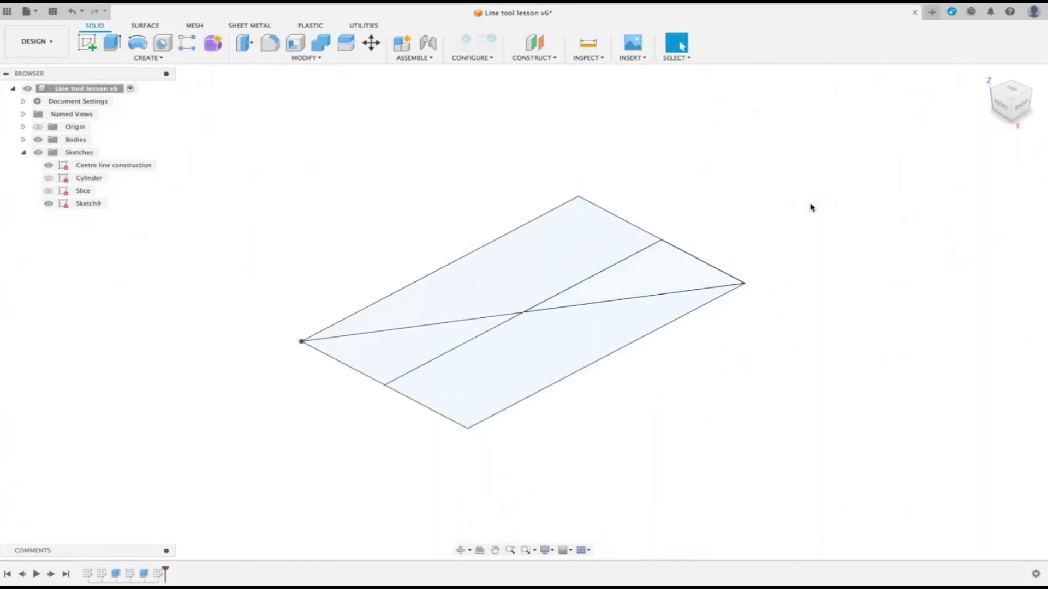
pyautogui.press('e')
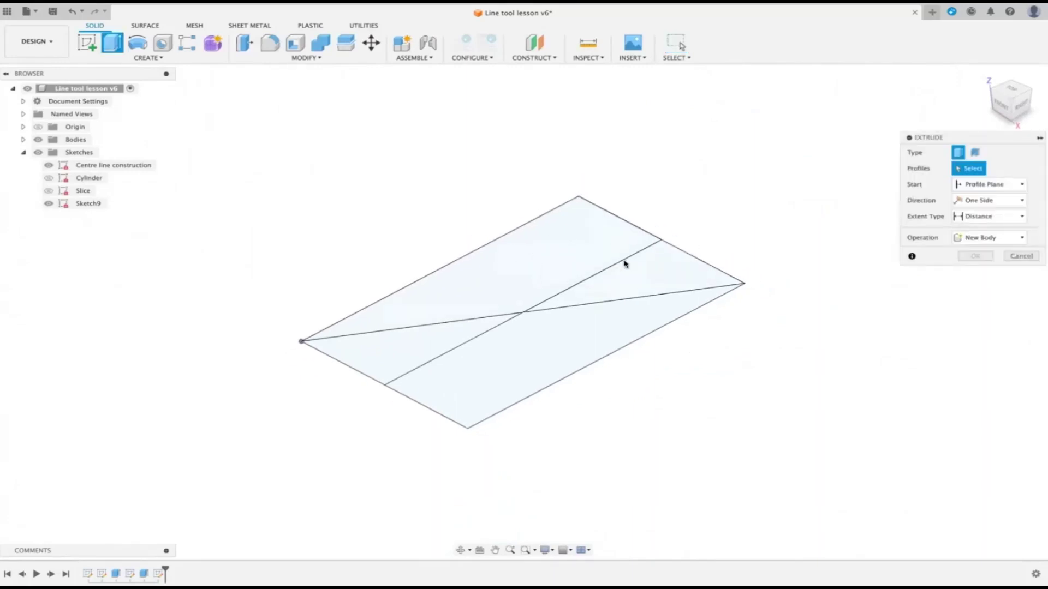
pyautogui.click(557, 260)
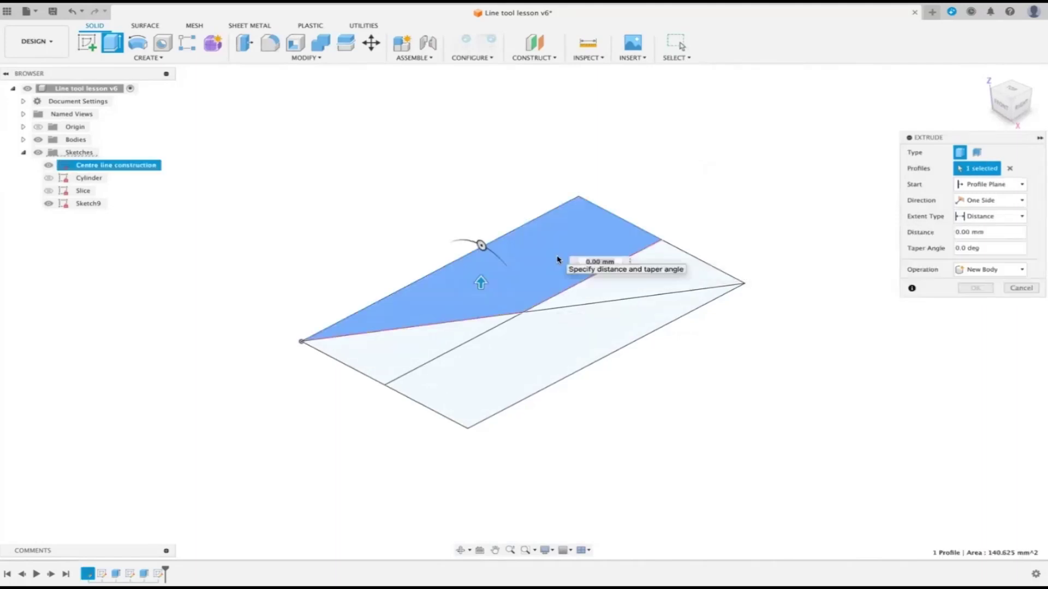
pyautogui.click(620, 287)
pyautogui.click(561, 336)
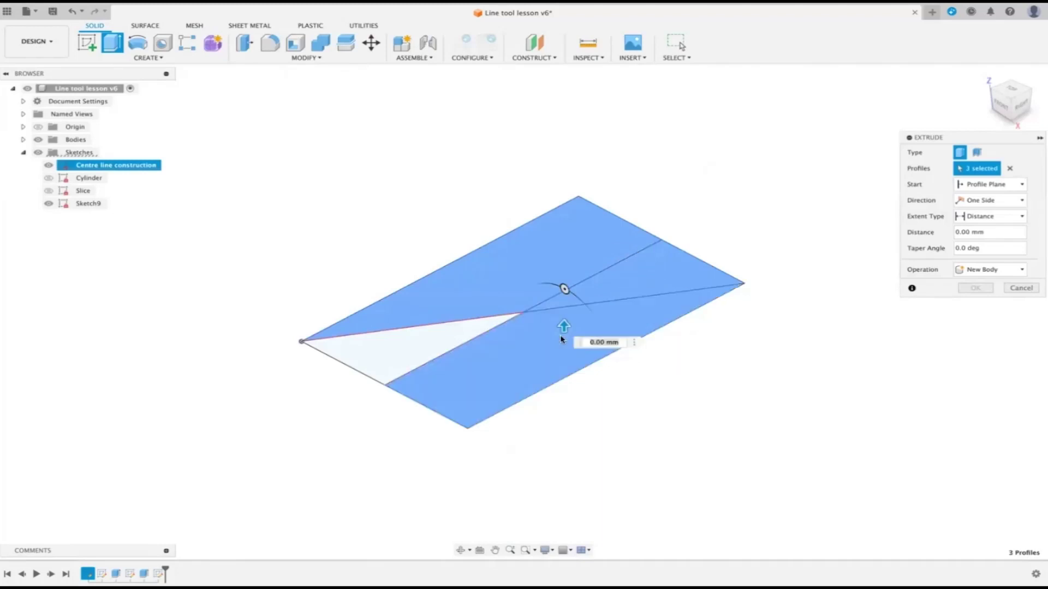
pyautogui.click(431, 344)
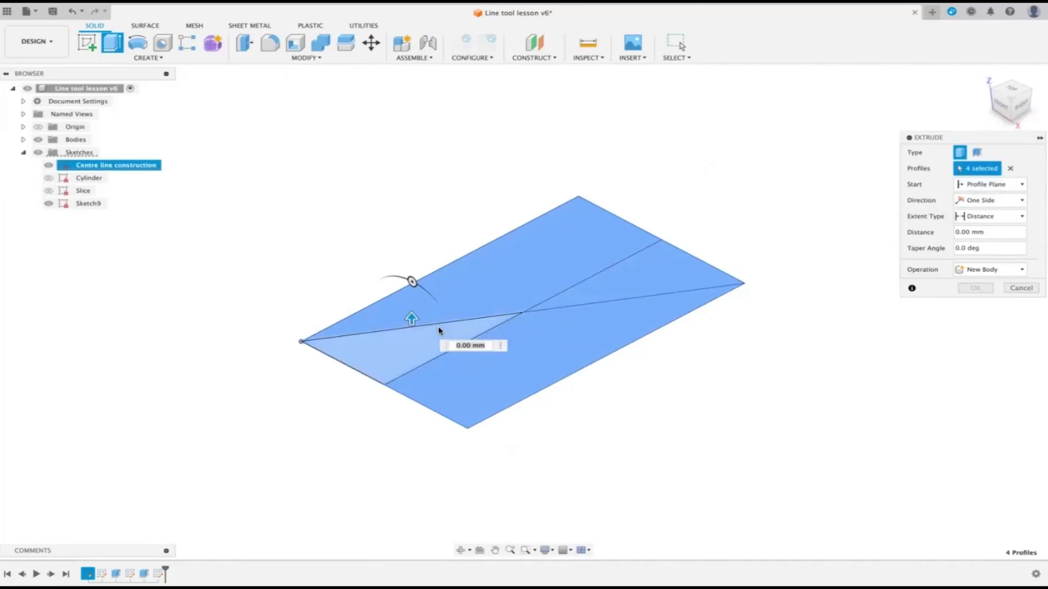
pyautogui.moveTo(412, 319); pyautogui.dragTo(413, 217)
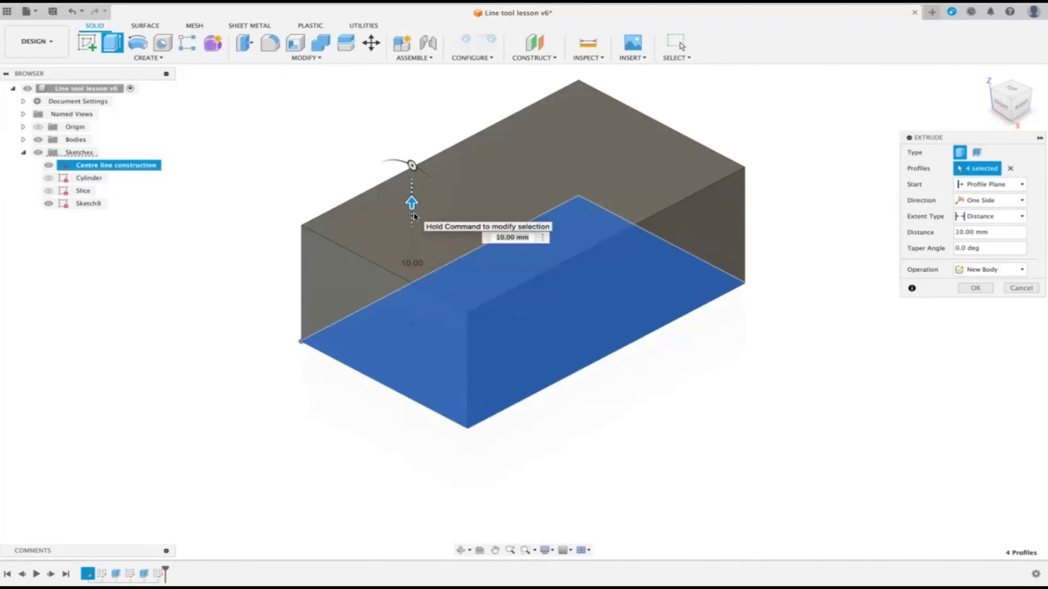
pyautogui.click(1022, 289)
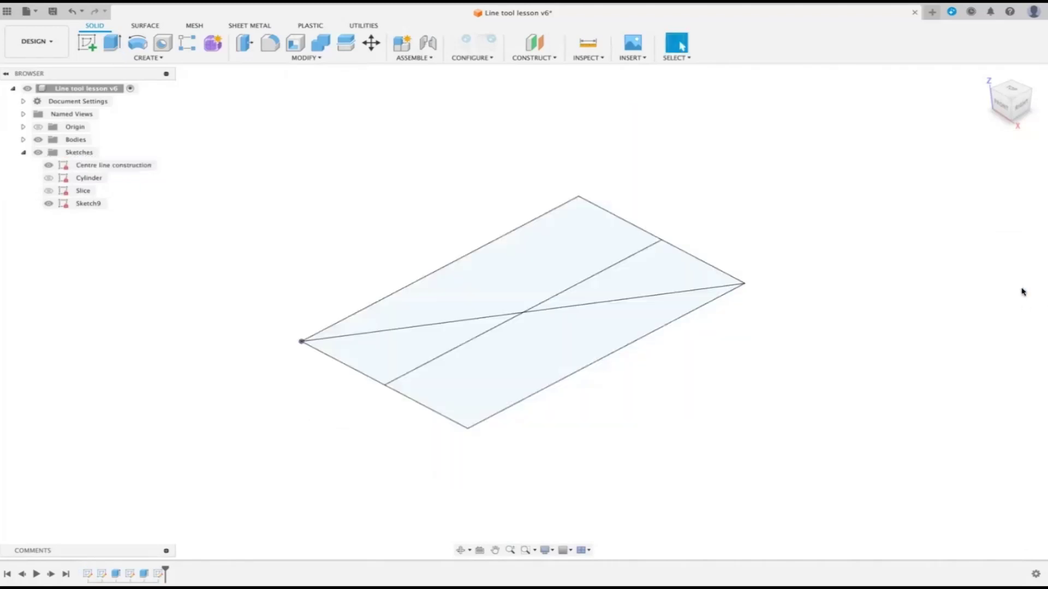
# Hide the empty sketch named Sketch9.
pyautogui.click(1011, 89)
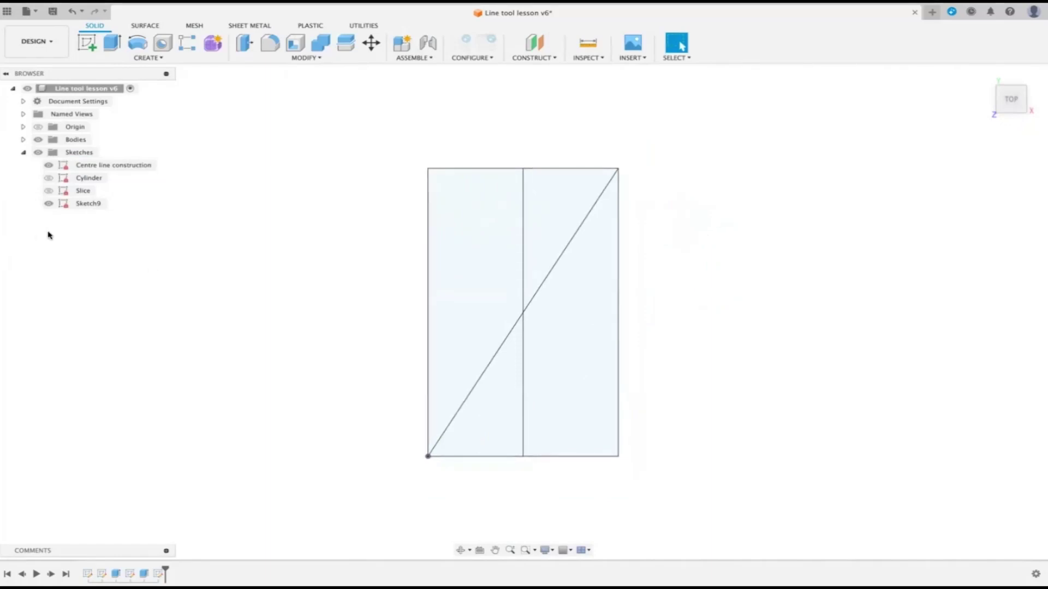
pyautogui.click(49, 203)
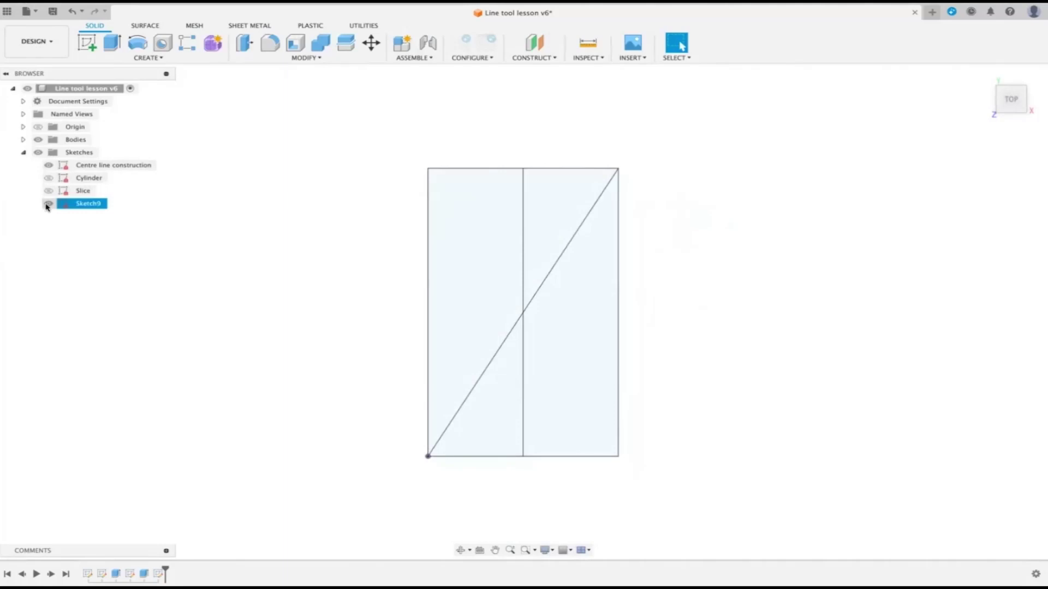
# Edit the Centre line construction sketch and convert the rectangle's vertical middle line to a construction line.
pyautogui.rightClick(96, 165)
pyautogui.click(131, 198)
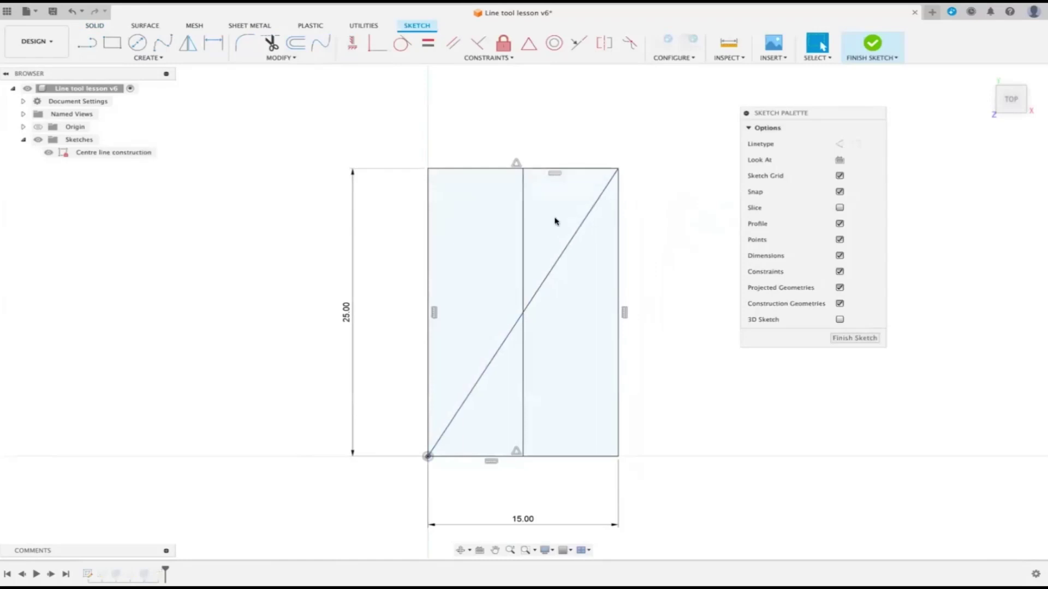
pyautogui.click(523, 218)
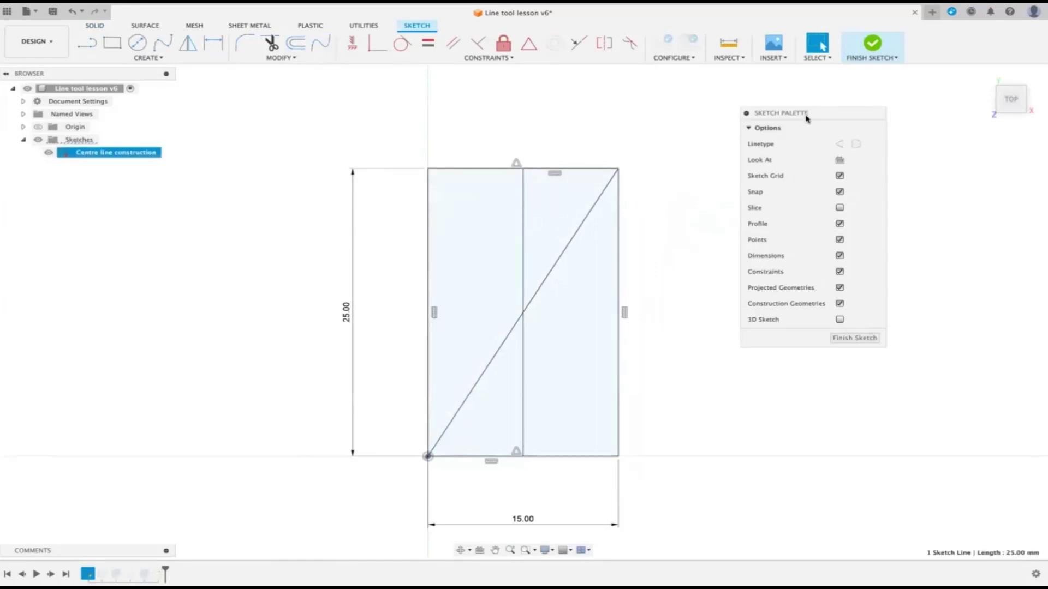
pyautogui.click(838, 145)
pyautogui.click(665, 243)
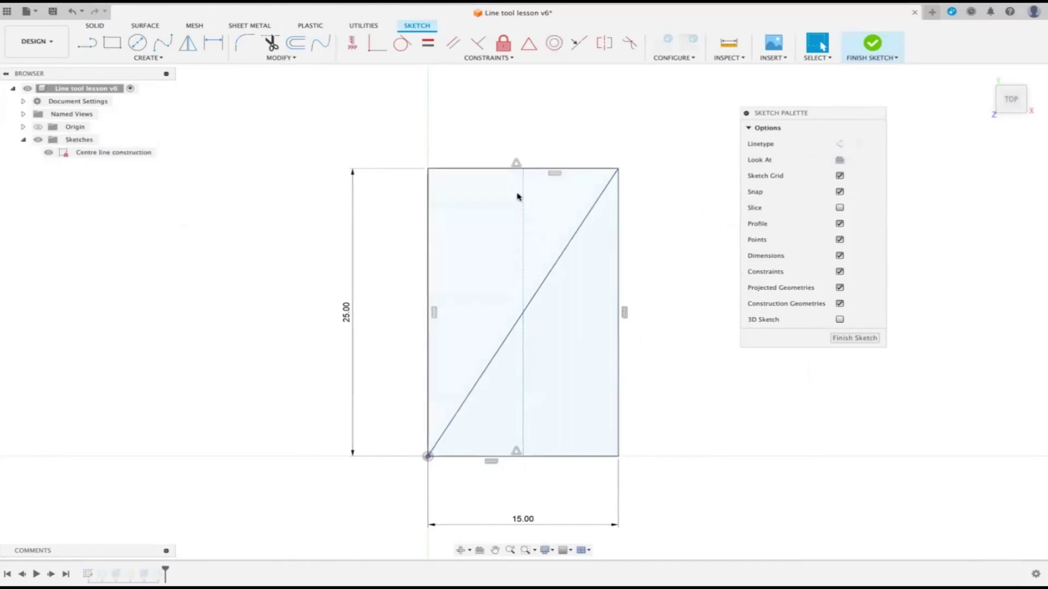
# Convert the rectangle's diagonal to a construction line and finish the sketch.
pyautogui.click(580, 231)
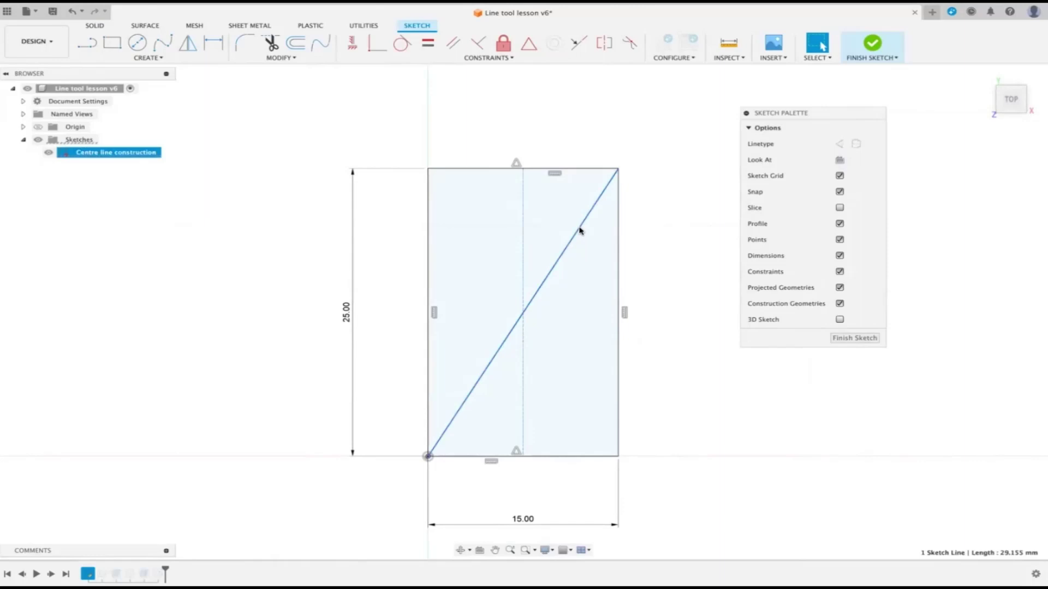
pyautogui.click(840, 145)
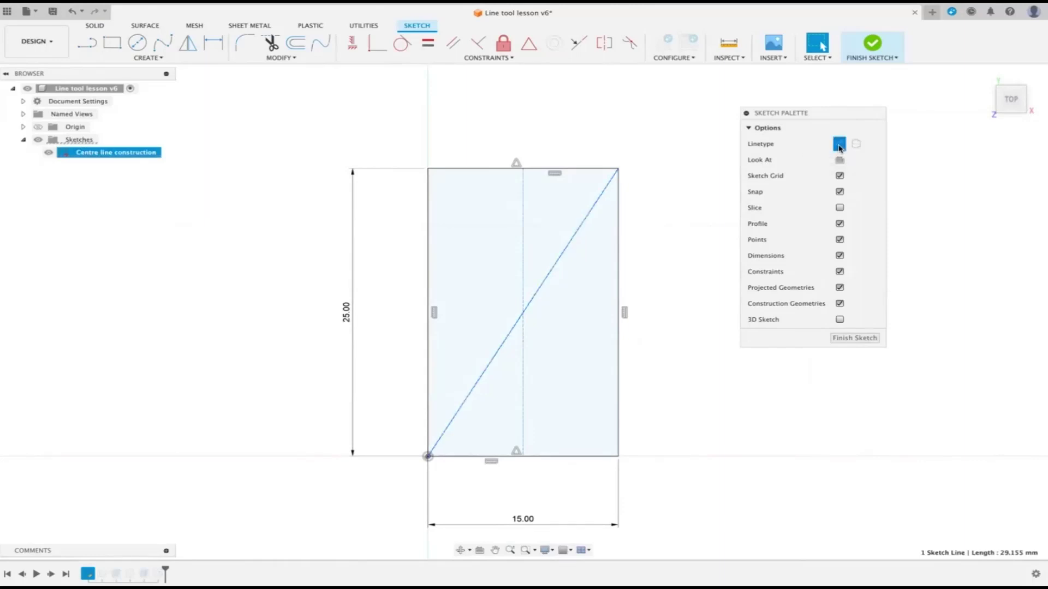
pyautogui.click(854, 339)
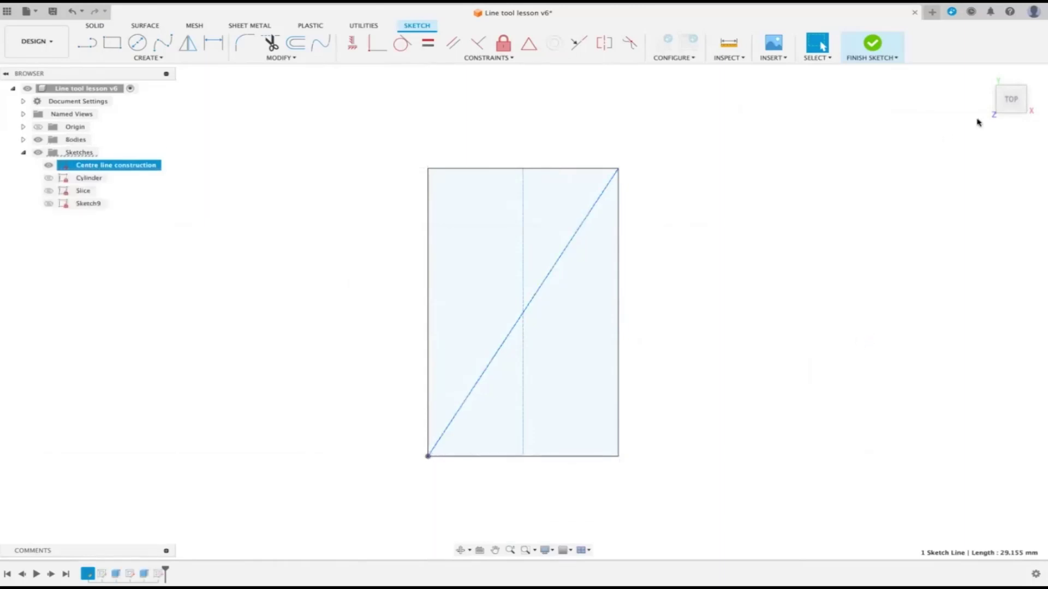
# Preview a 10 mm New Body extrusion of the whole rectangle as a single profile, and discard it.
pyautogui.click(986, 79)
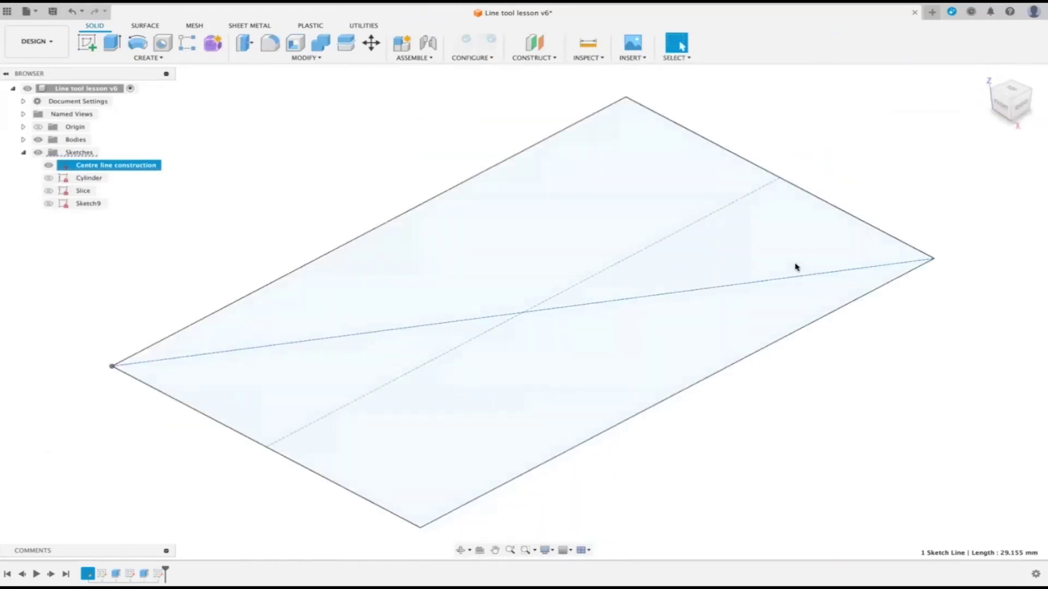
pyautogui.press('e')
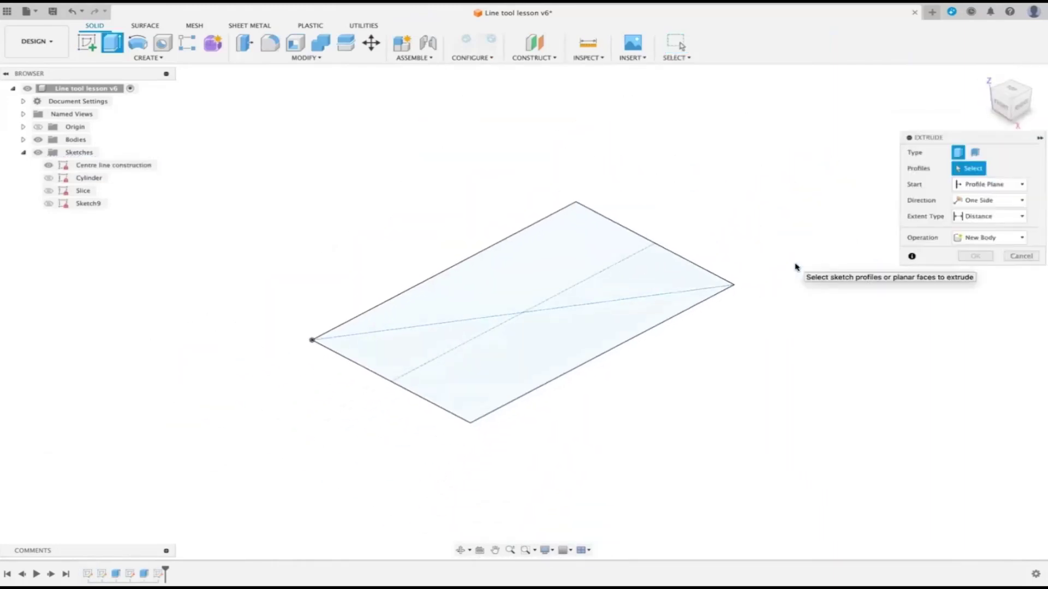
pyautogui.click(551, 250)
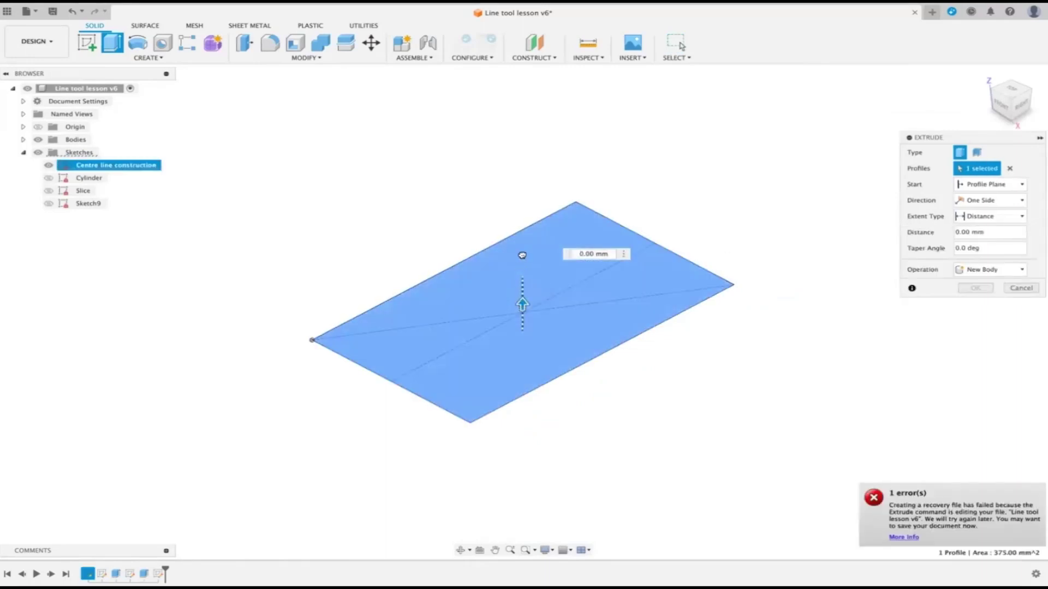
pyautogui.moveTo(521, 306); pyautogui.dragTo(526, 218)
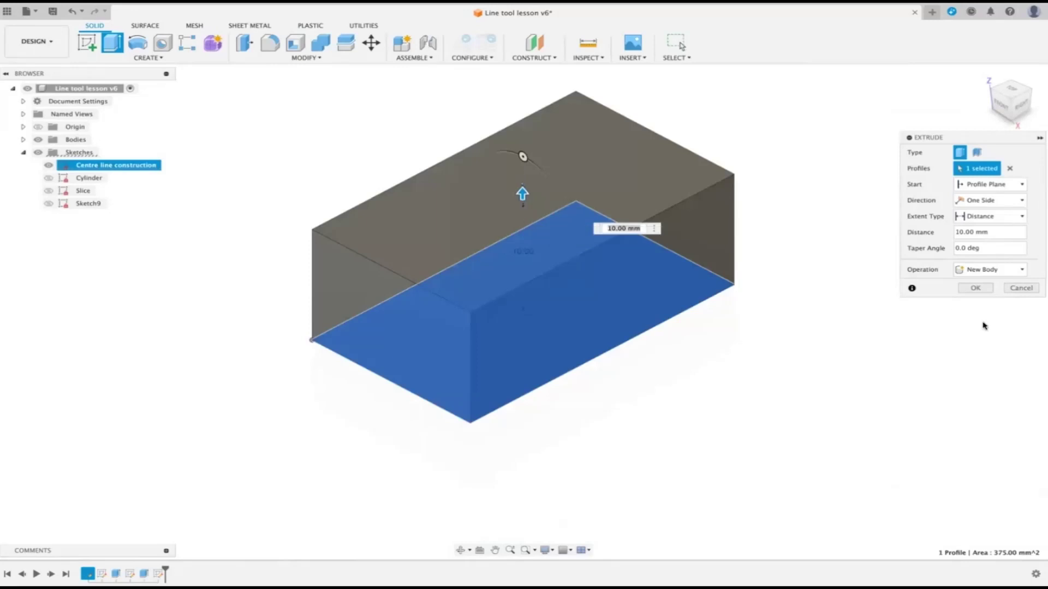
pyautogui.click(79, 17)
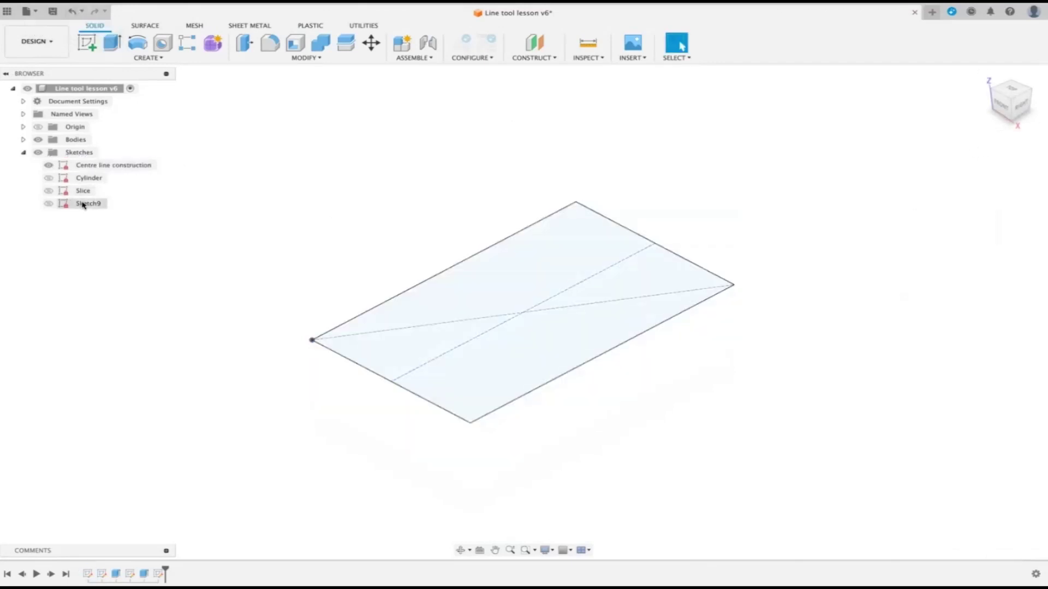
# Reopen the Centre line construction sketch, change the diagonal from construction line to centerline, and finish the sketch.
pyautogui.rightClick(132, 167)
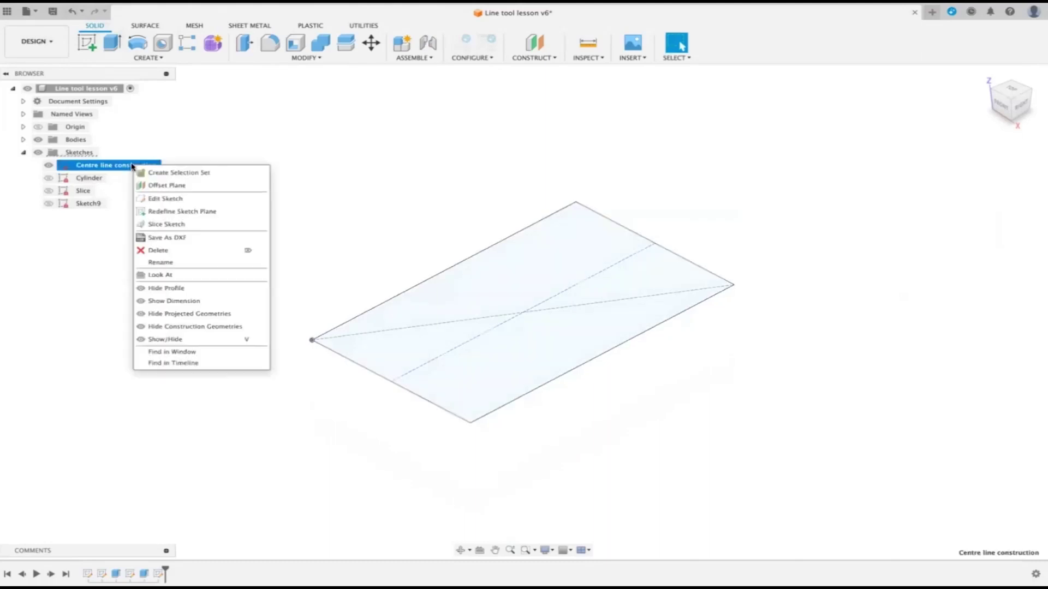
pyautogui.click(173, 200)
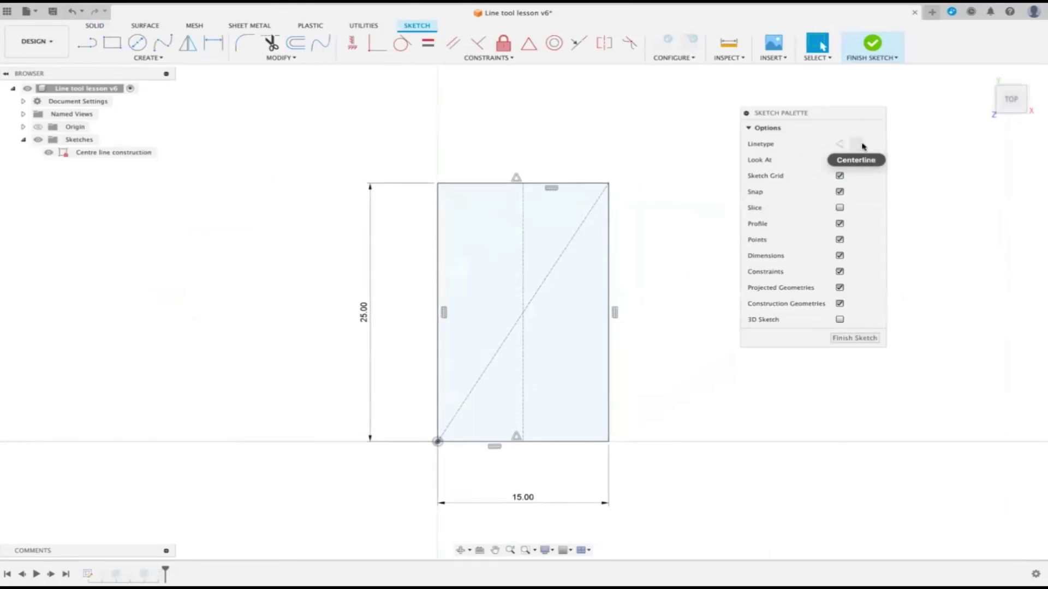
pyautogui.click(582, 220)
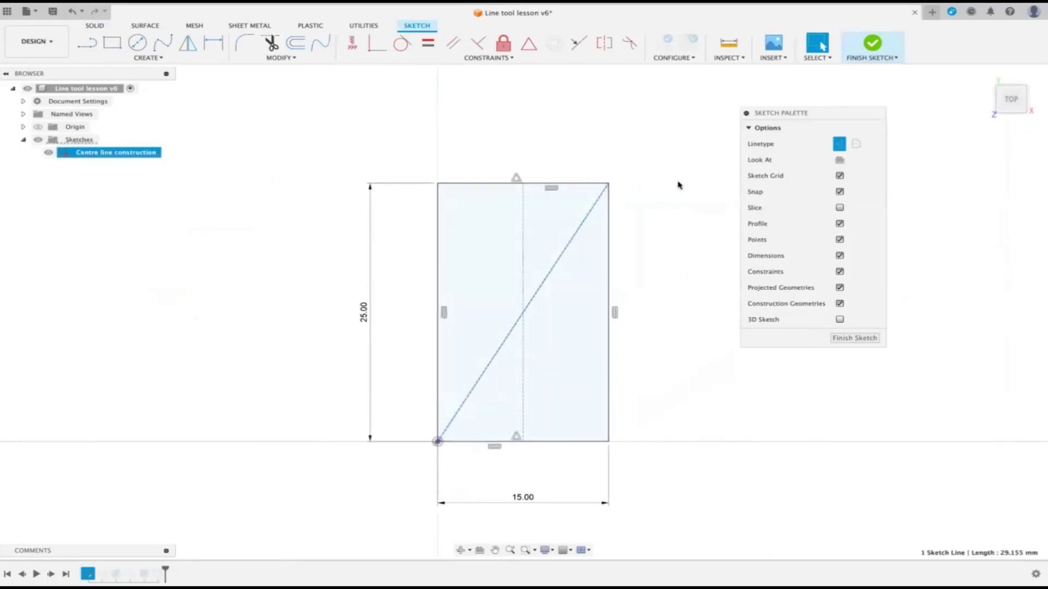
pyautogui.click(856, 145)
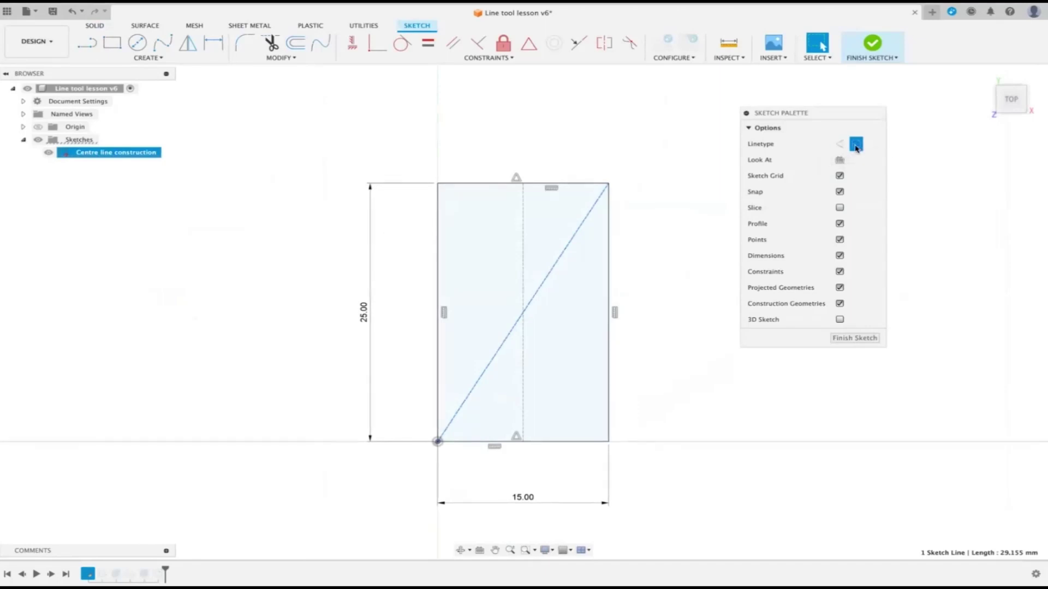
pyautogui.click(866, 337)
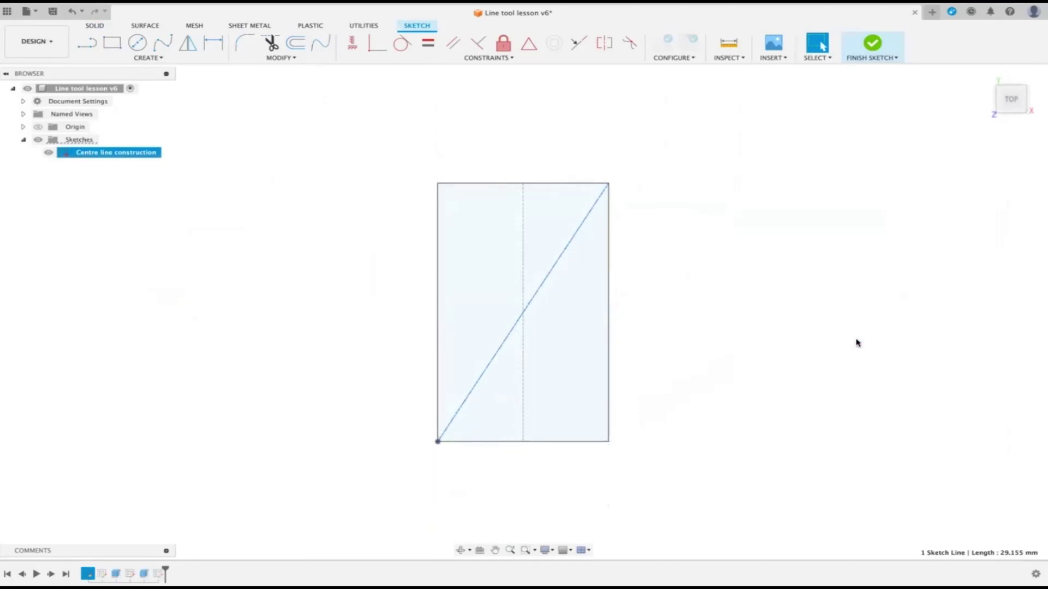
# Start a New Body extrusion with the two triangular profiles on either side of the diagonal, and cancel it.
pyautogui.click(984, 76)
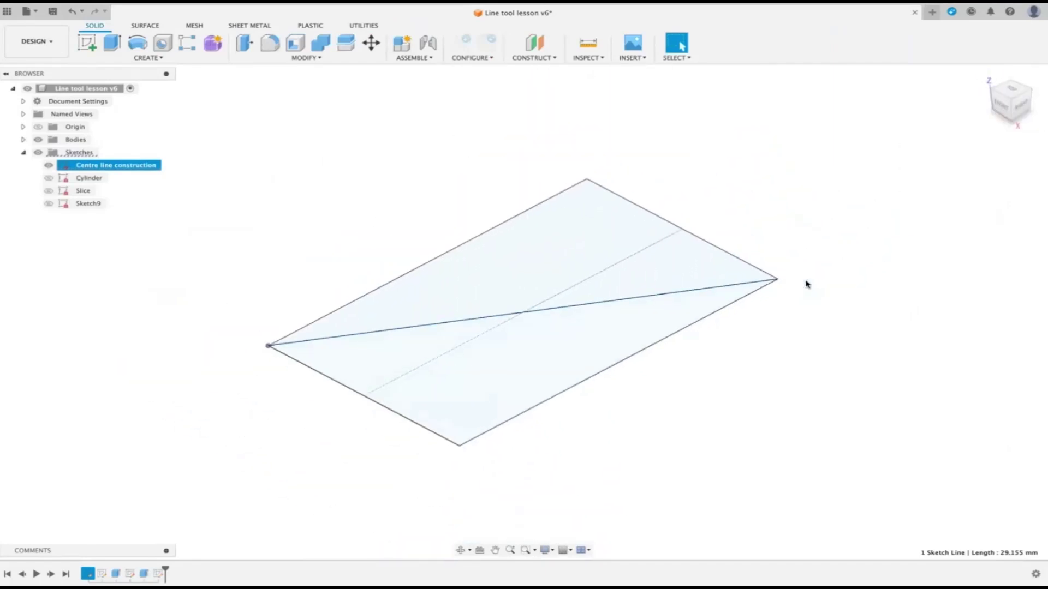
pyautogui.press('e')
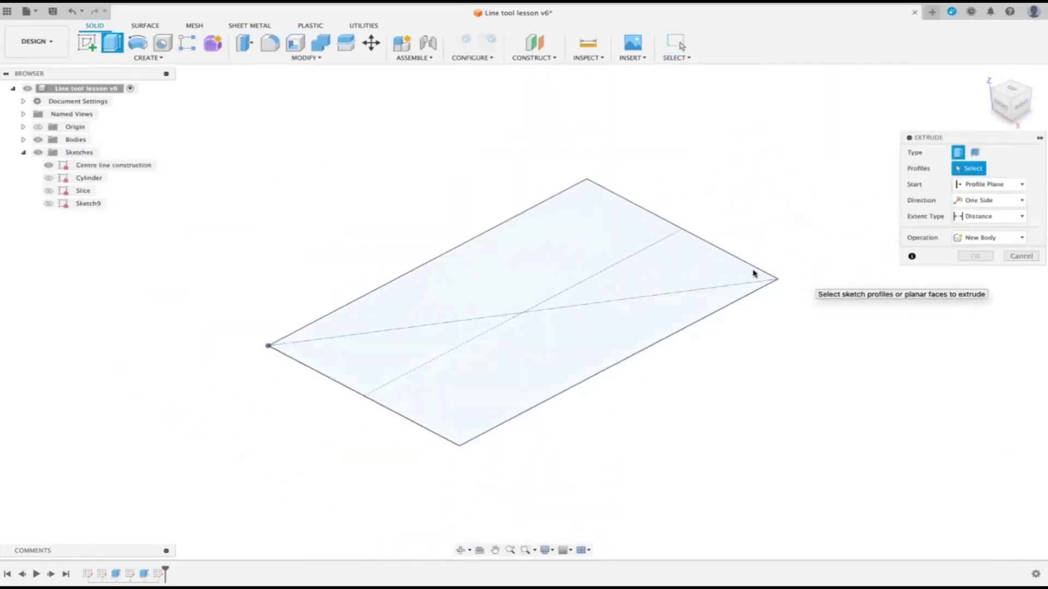
pyautogui.click(579, 247)
pyautogui.click(532, 376)
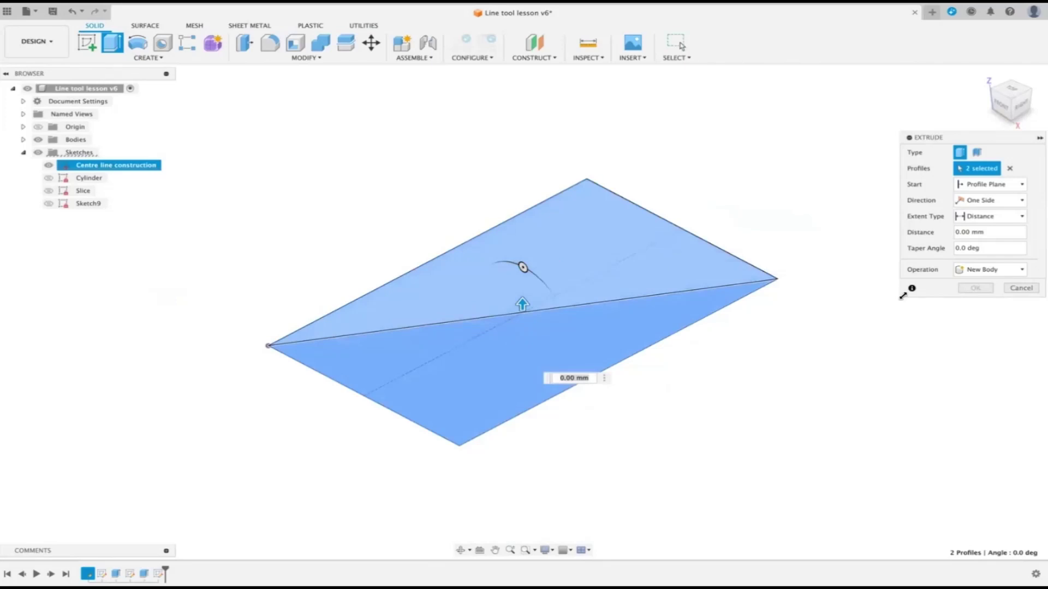
pyautogui.click(1018, 288)
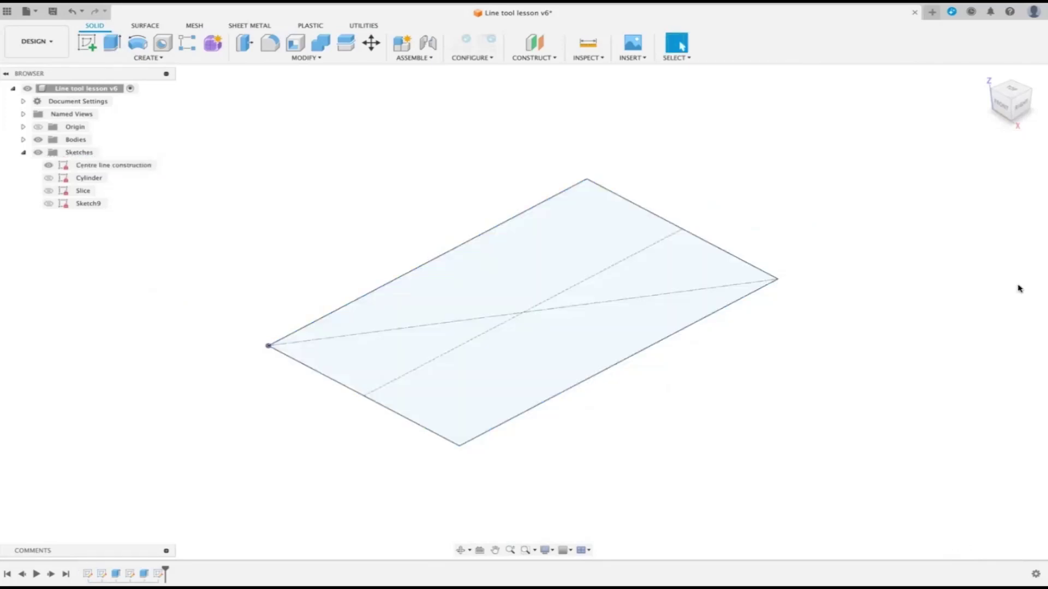
# Open the Centre line construction sketch to review its line types, and finish it without edits.
pyautogui.rightClick(95, 170)
pyautogui.click(129, 201)
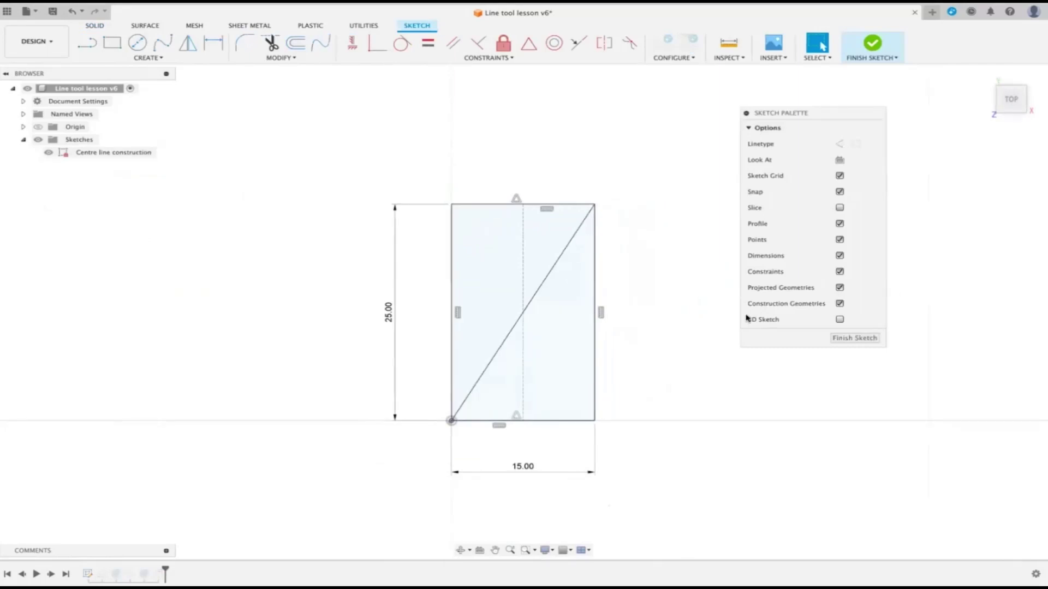
pyautogui.click(850, 337)
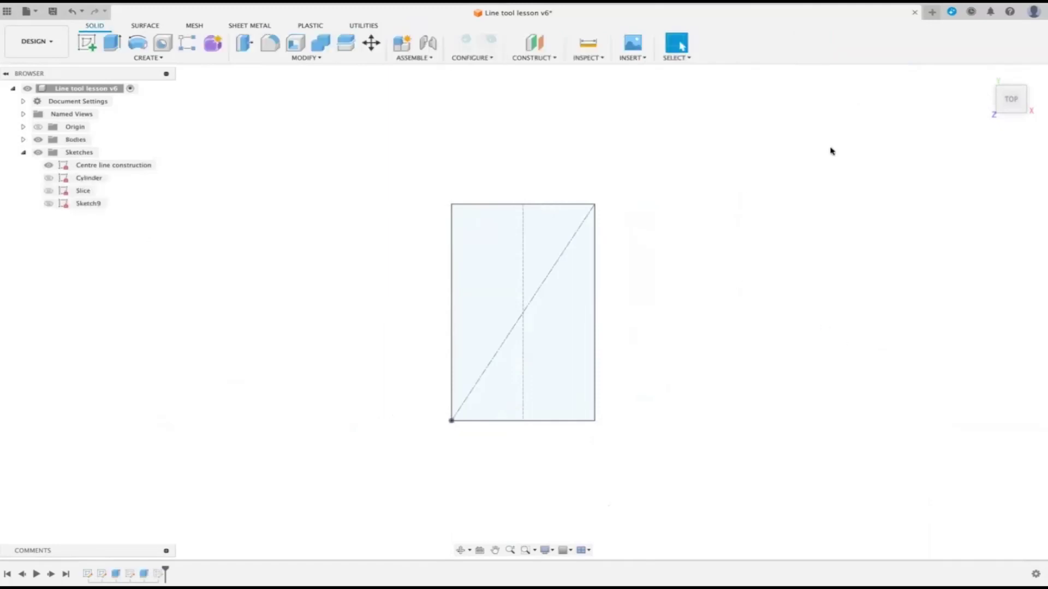
# Revolve the triangular profile above the diagonal 360° about the diagonal centerline as a new body.
pyautogui.click(985, 77)
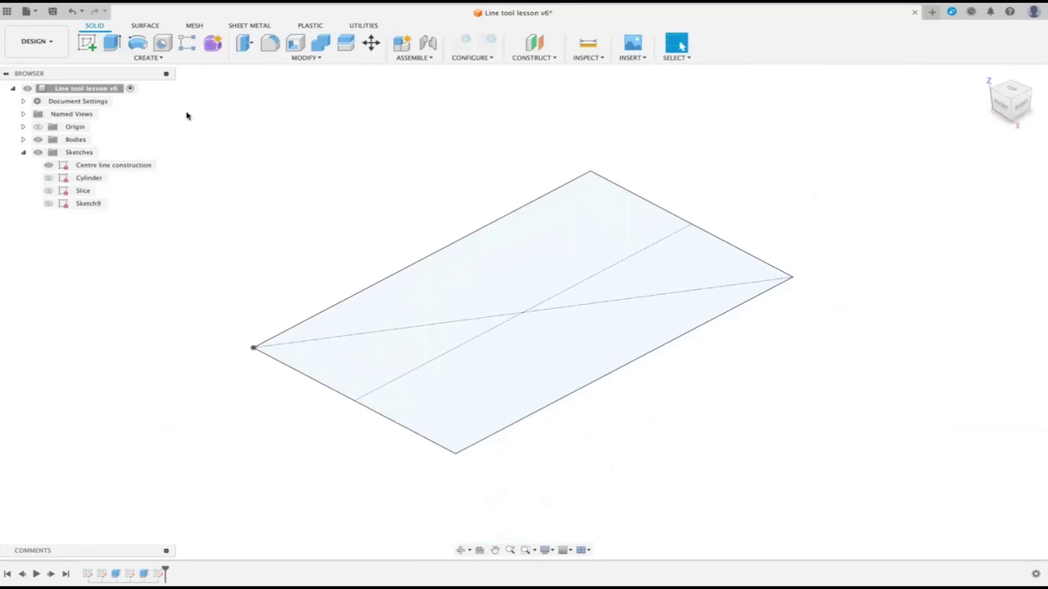
pyautogui.click(138, 43)
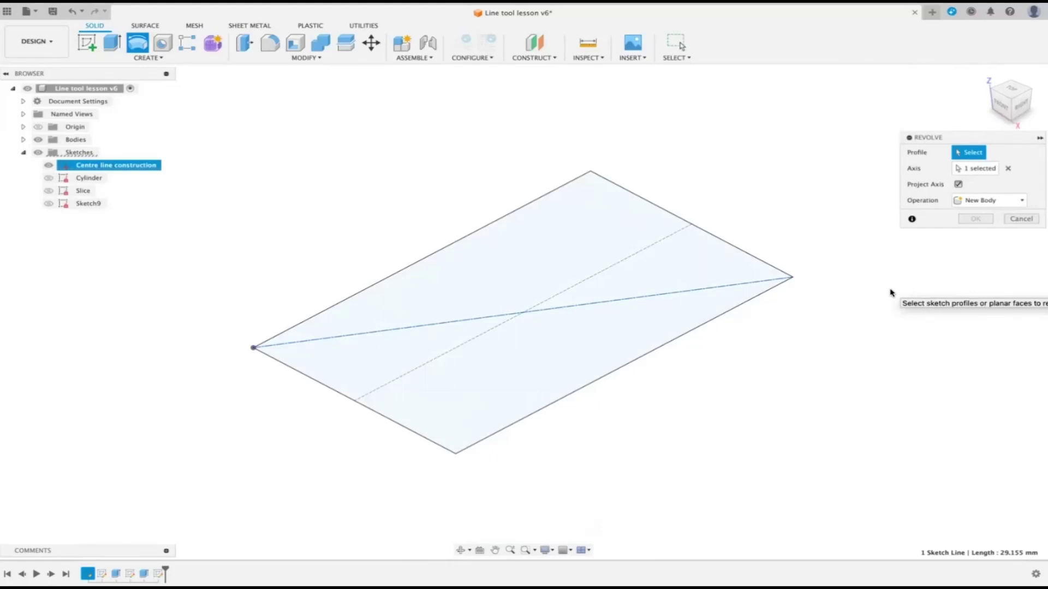
pyautogui.click(567, 246)
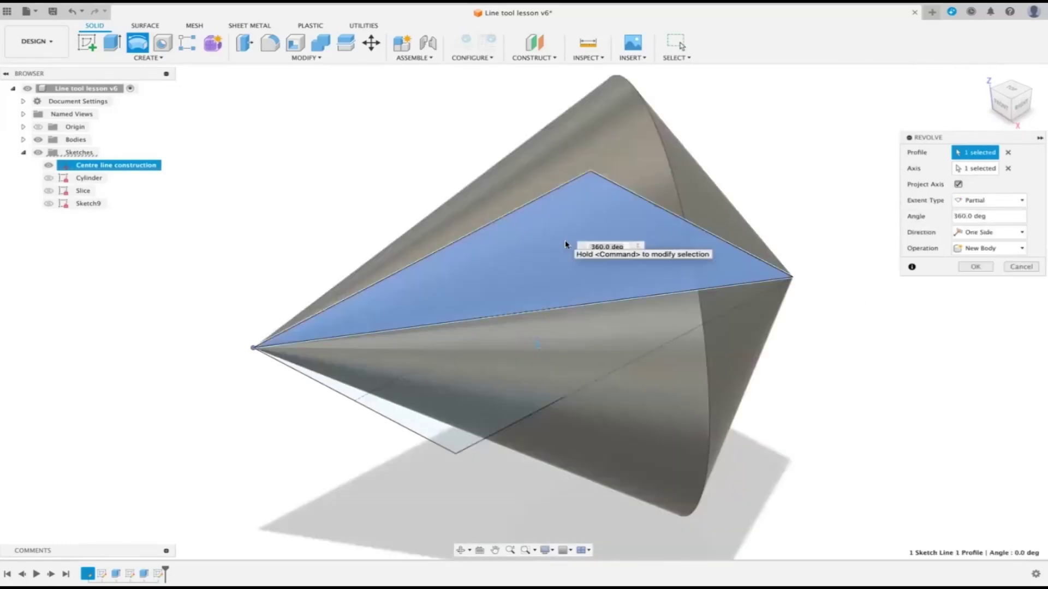
pyautogui.click(977, 268)
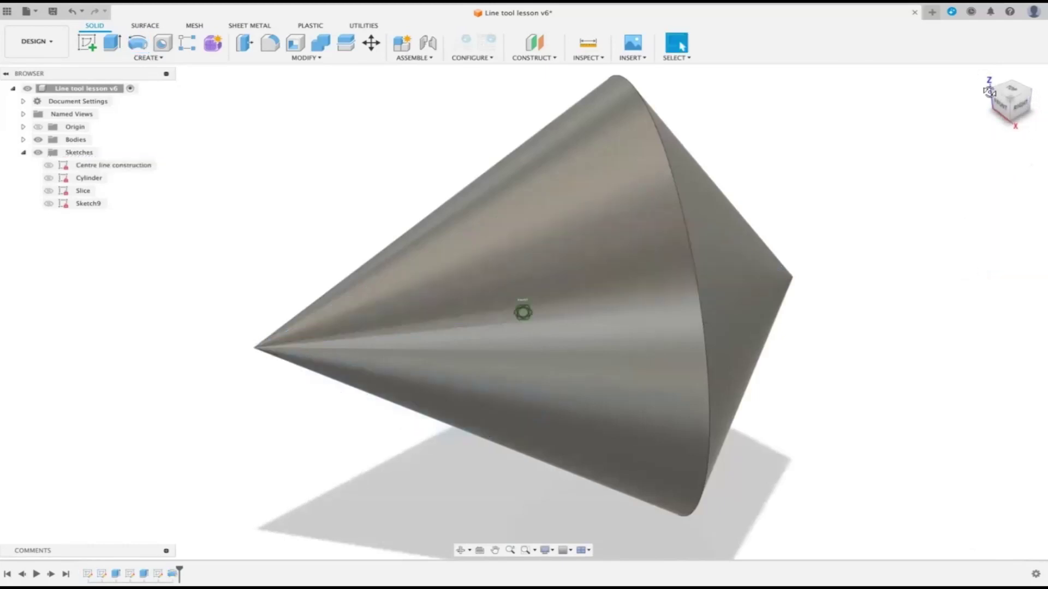
# Inspect the revolved body, hide it, and show only the Slice sketch.
pyautogui.keyDown('shift'); pyautogui.moveTo(524, 309); pyautogui.dragTo(525, 310, button='middle'); pyautogui.keyUp('shift')
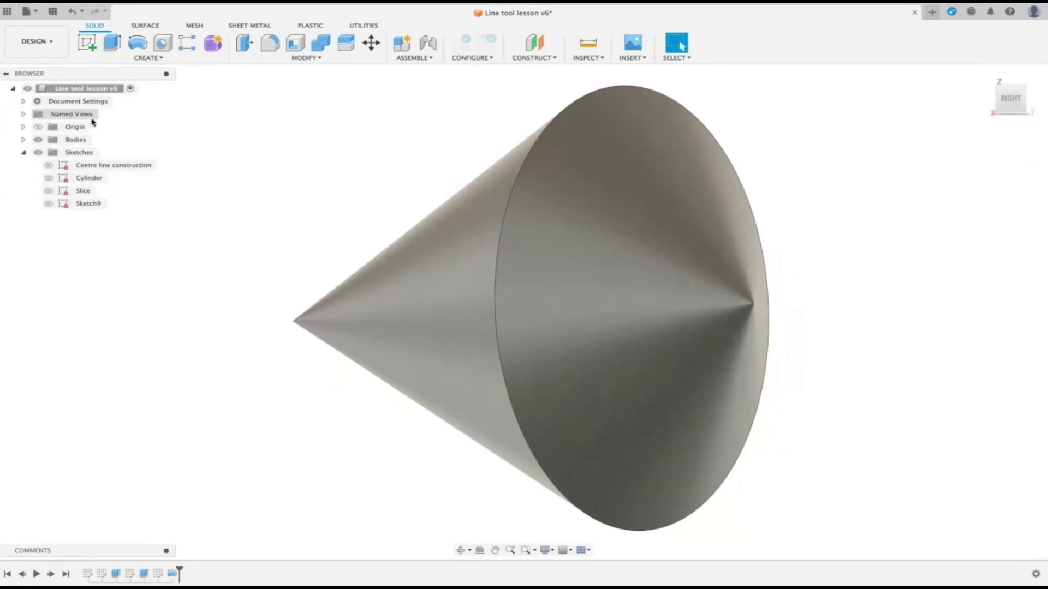
pyautogui.click(23, 140)
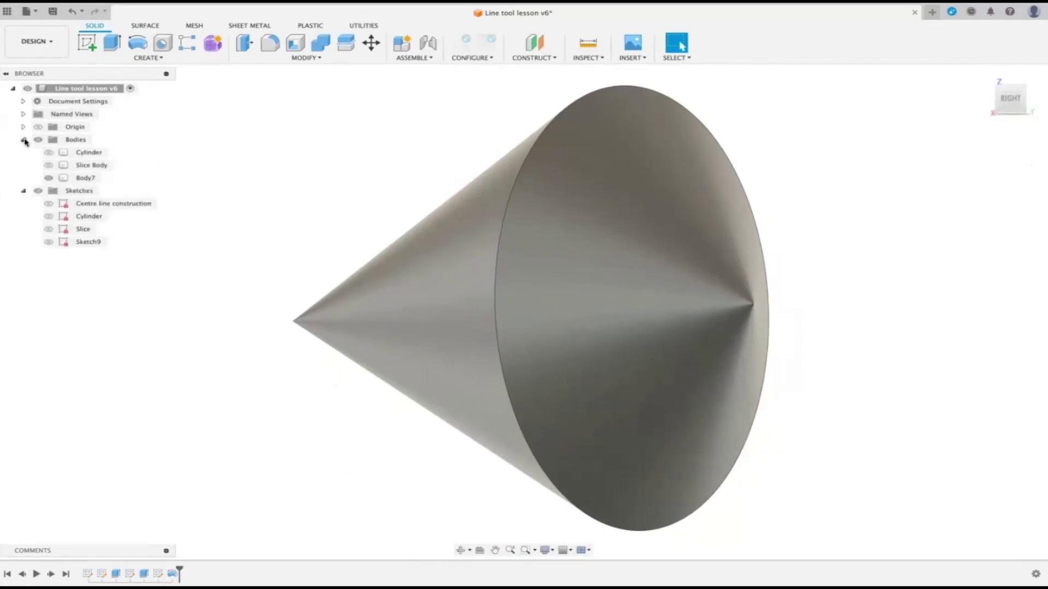
pyautogui.click(49, 178)
pyautogui.click(49, 204)
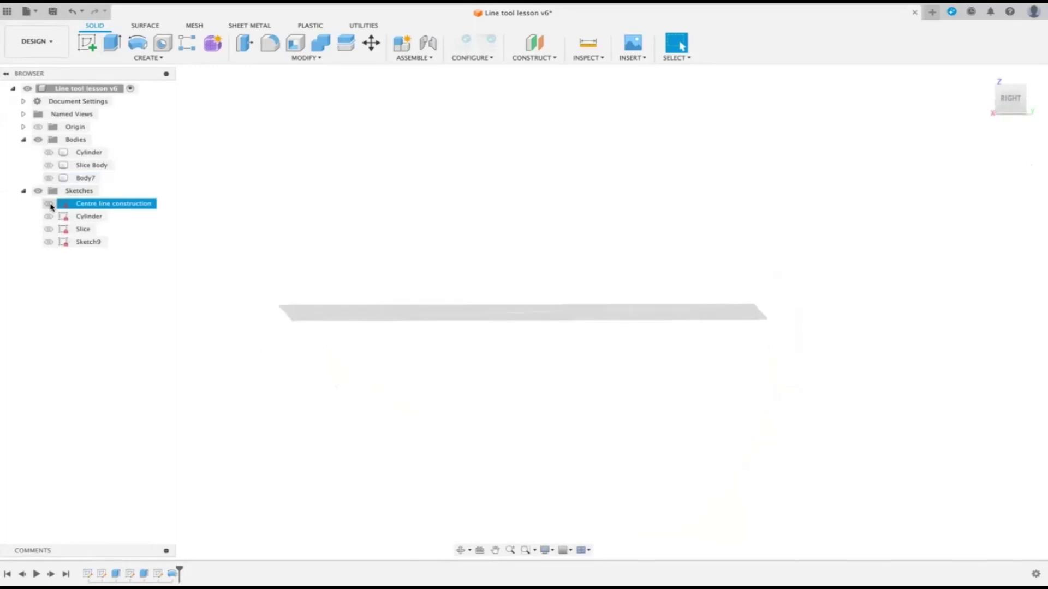
pyautogui.click(50, 204)
pyautogui.click(49, 216)
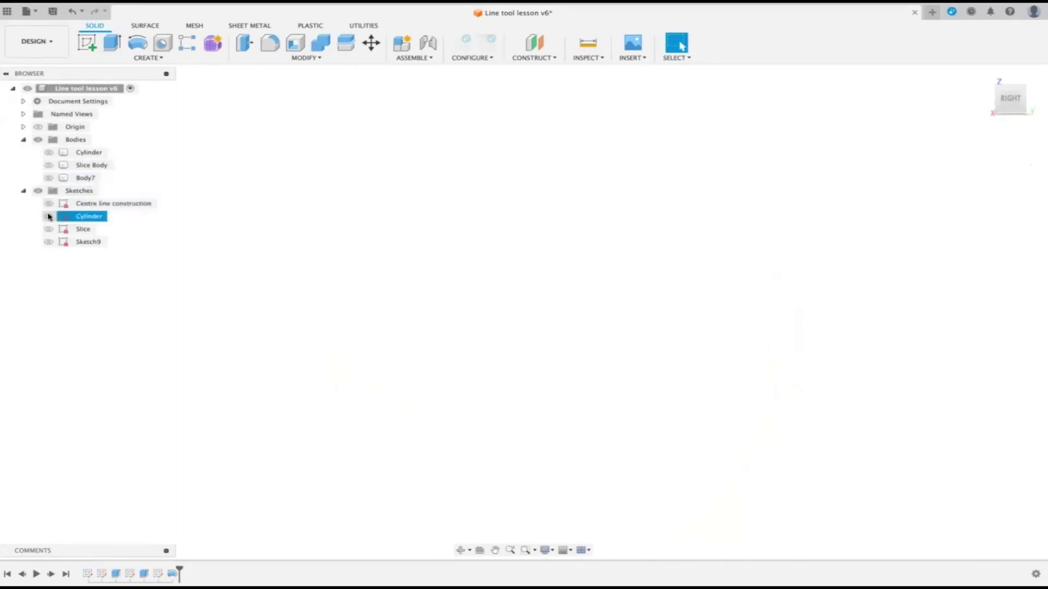
pyautogui.click(49, 229)
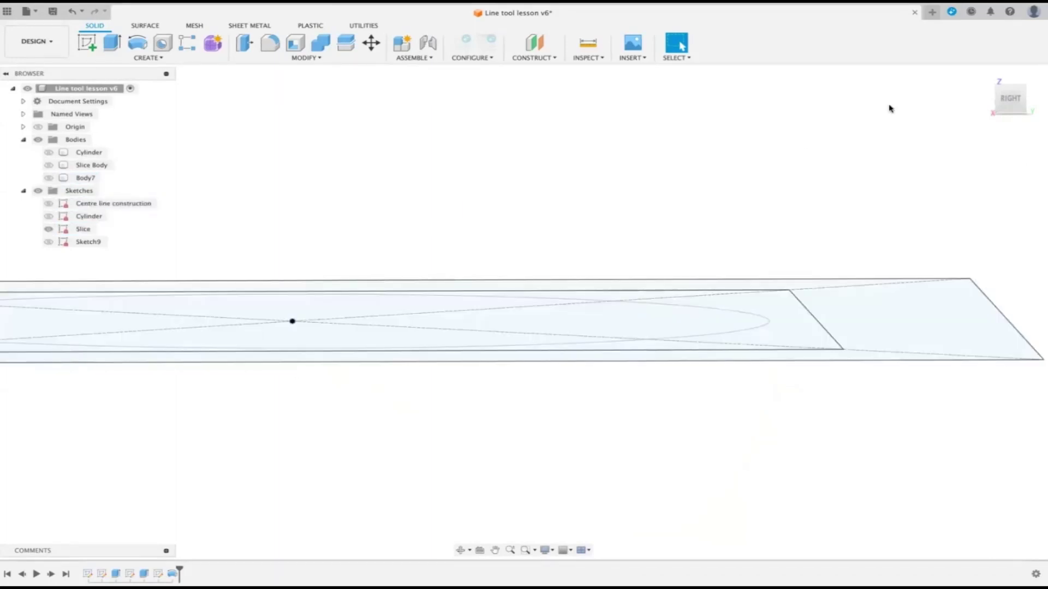
pyautogui.click(983, 77)
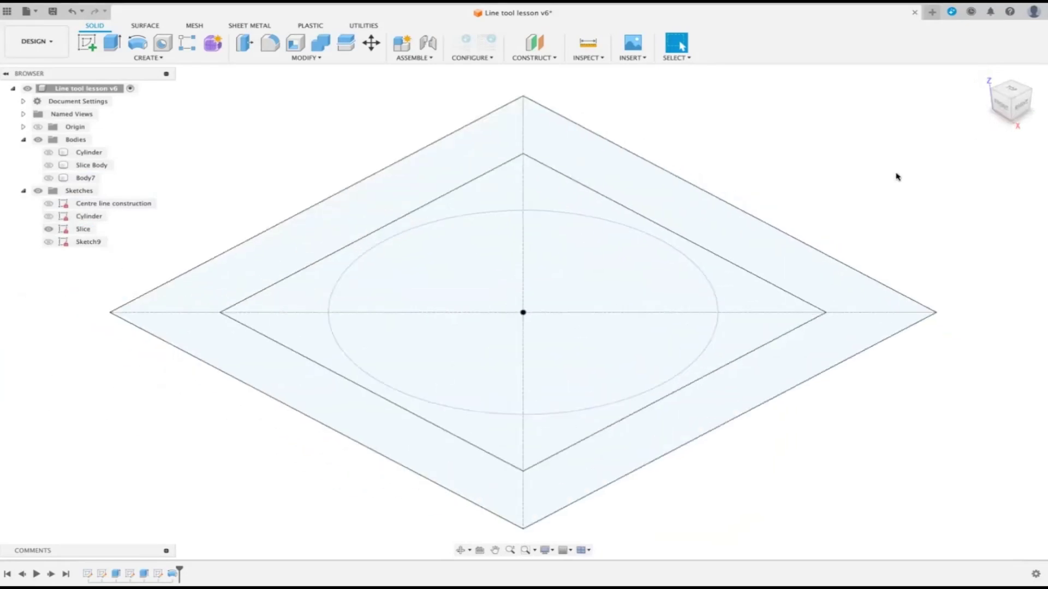
# Open the Slice sketch for editing and turn off its Sketch Grid and Snap options.
pyautogui.rightClick(72, 229)
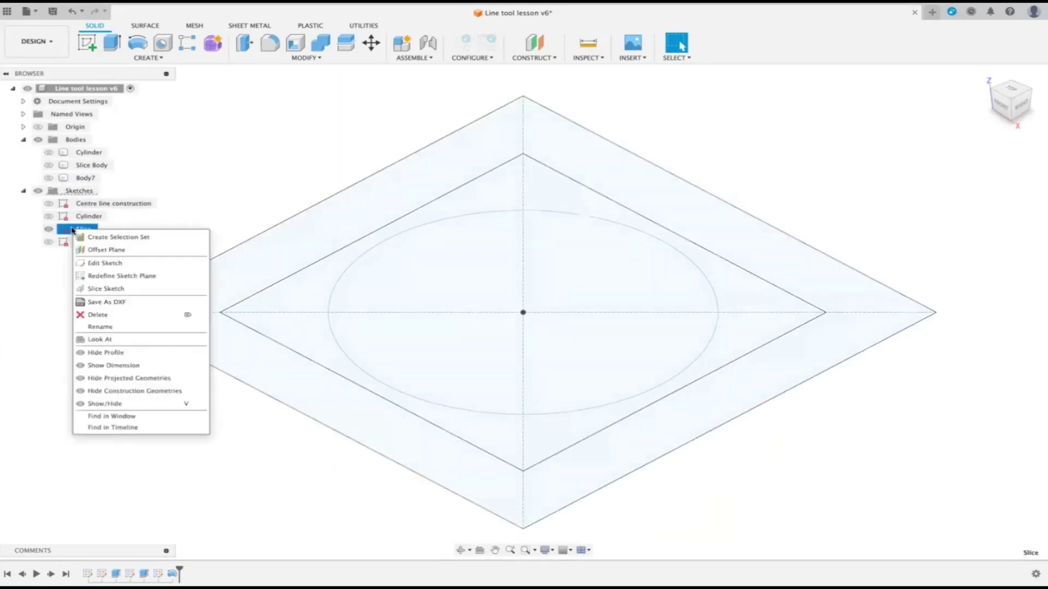
pyautogui.click(104, 263)
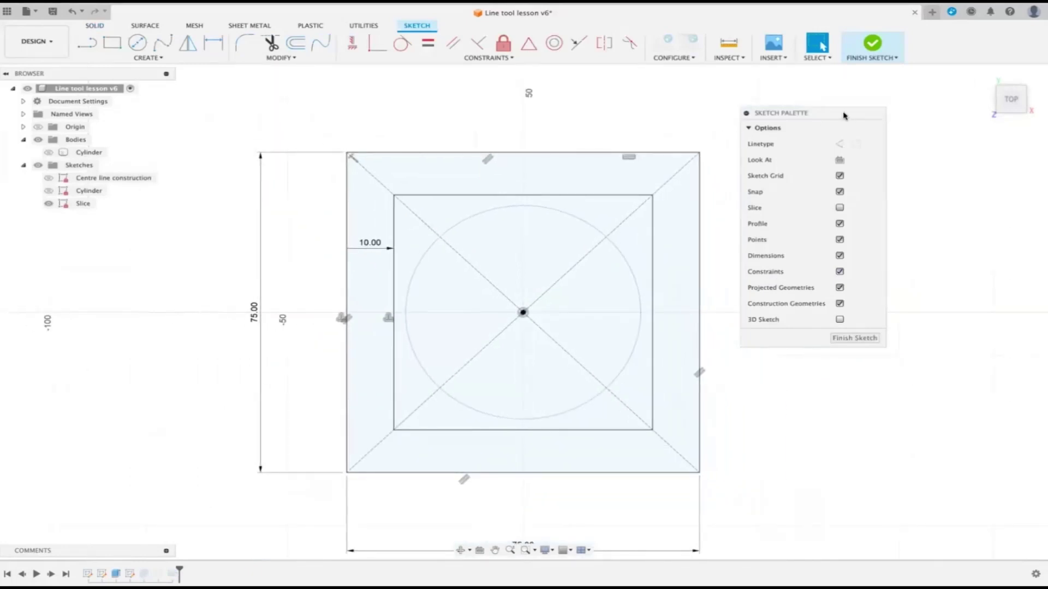
pyautogui.click(840, 177)
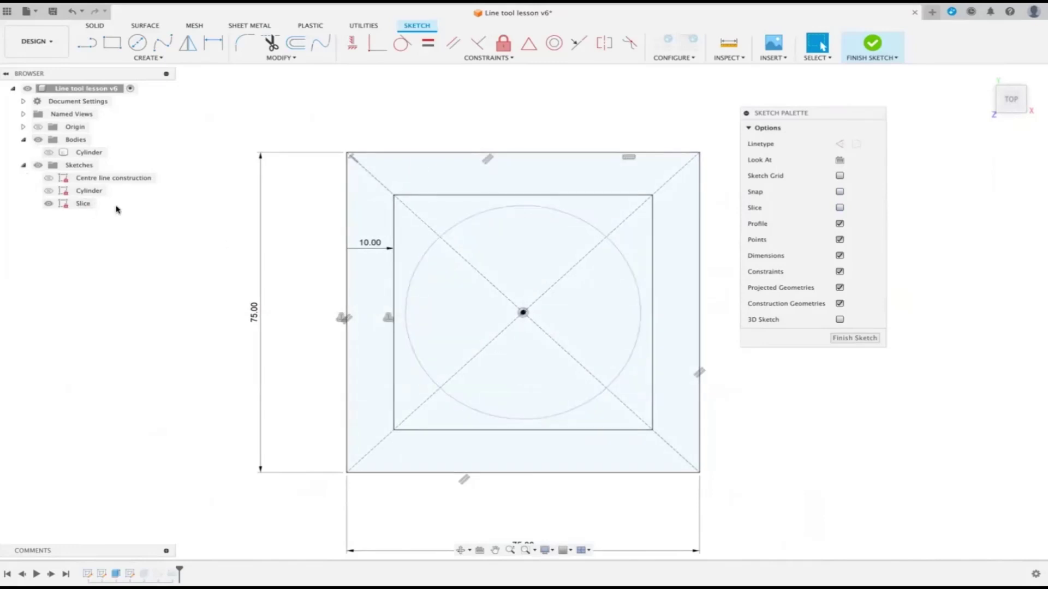
# Finish the Slice sketch and display the Slice Body in place of the sketch.
pyautogui.click(854, 338)
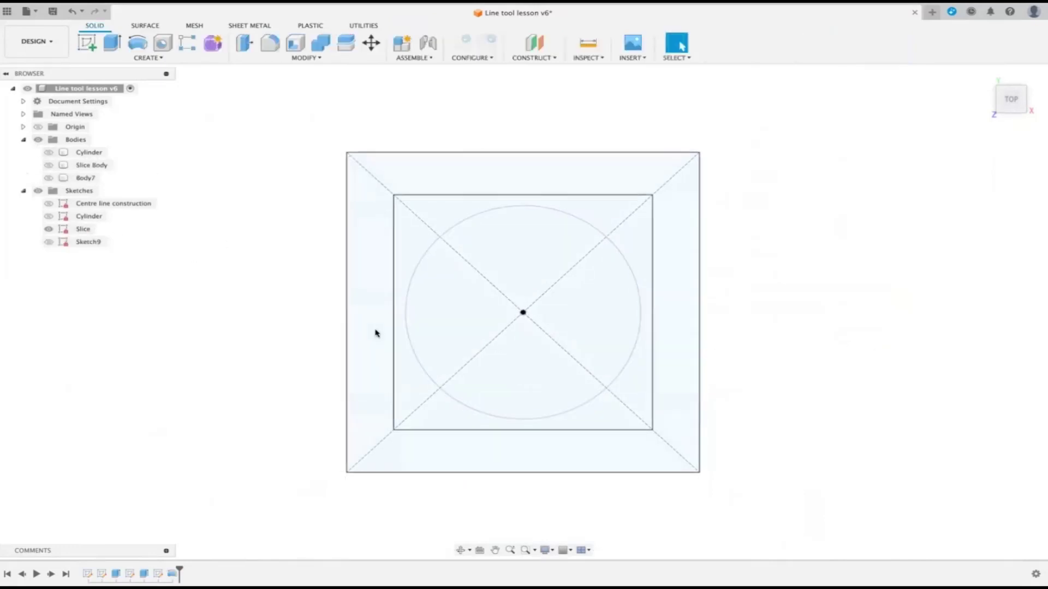
pyautogui.click(48, 165)
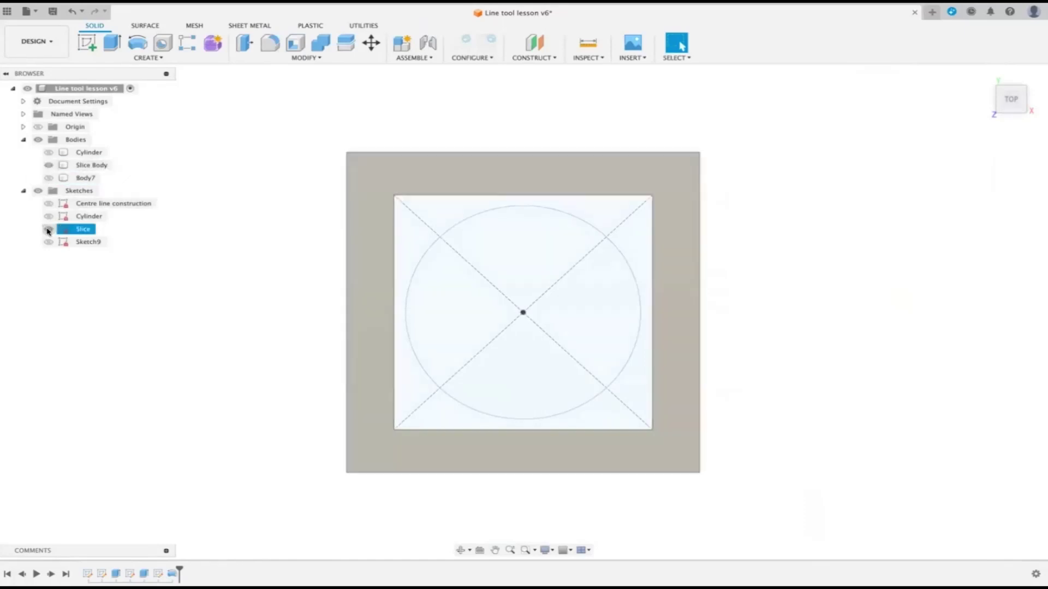
pyautogui.click(48, 229)
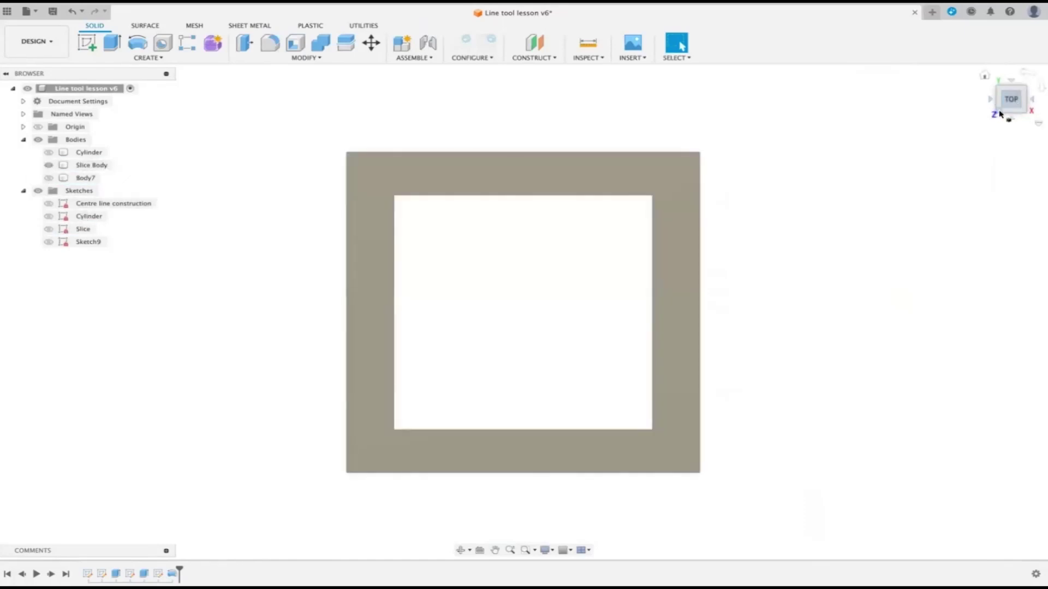
pyautogui.moveTo(995, 97); pyautogui.dragTo(1002, 108)
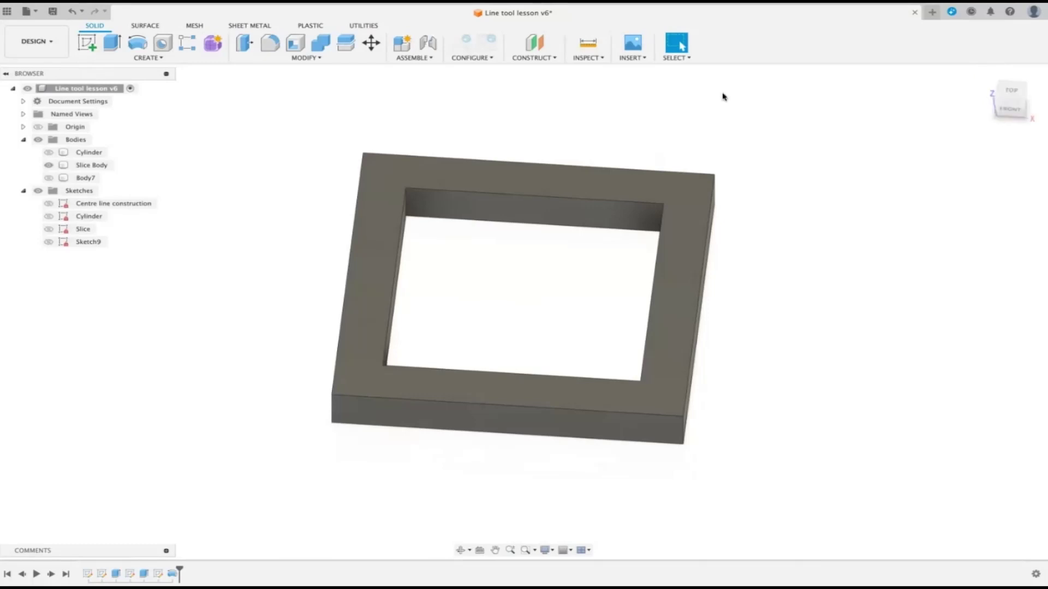
# Start a new sketch on the inner face of the square frame's rear wall.
pyautogui.click(89, 44)
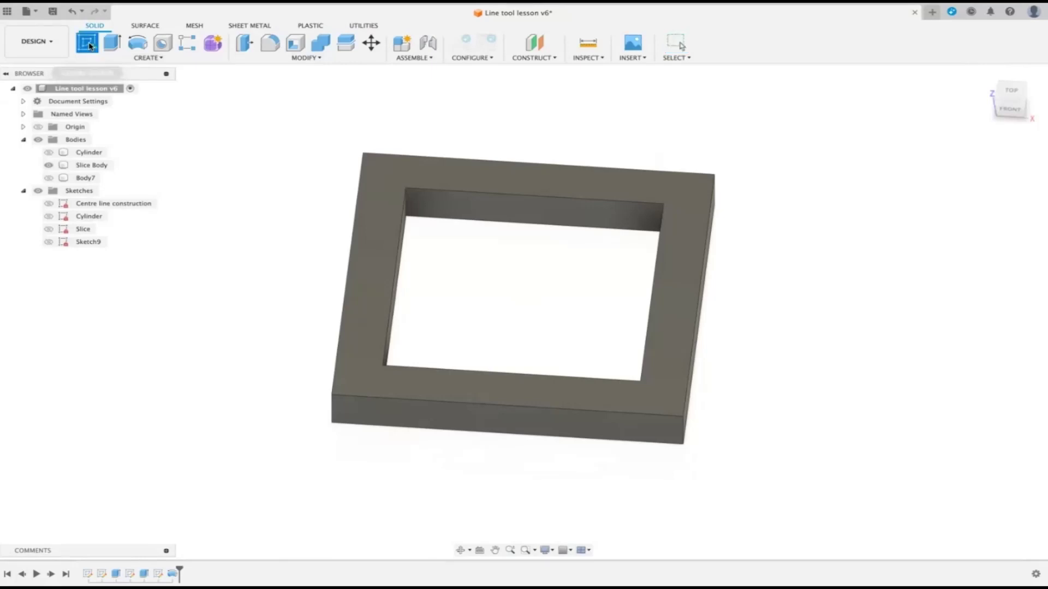
pyautogui.click(489, 208)
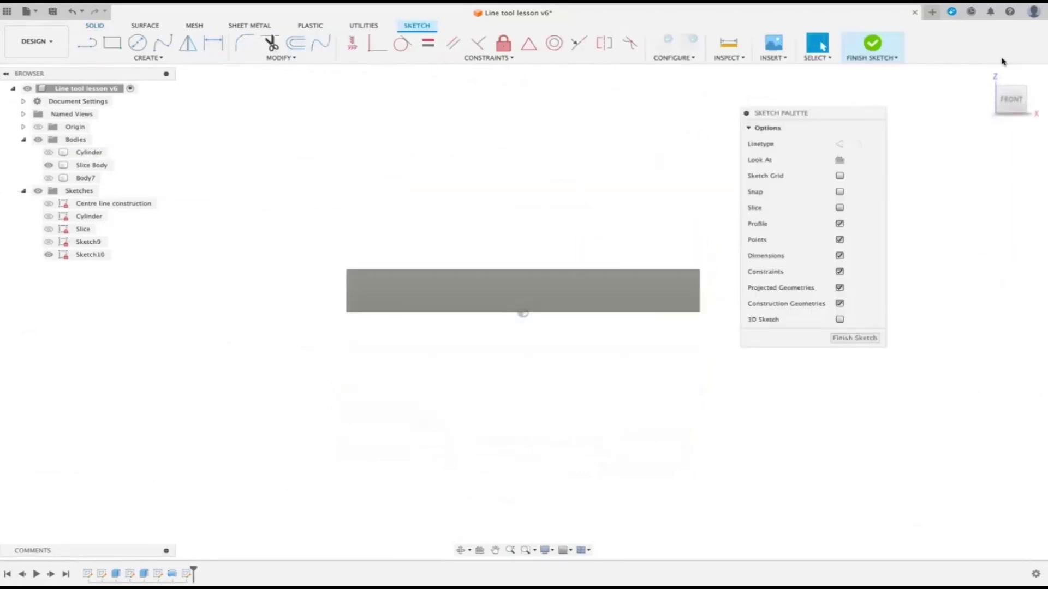
pyautogui.moveTo(1011, 89)
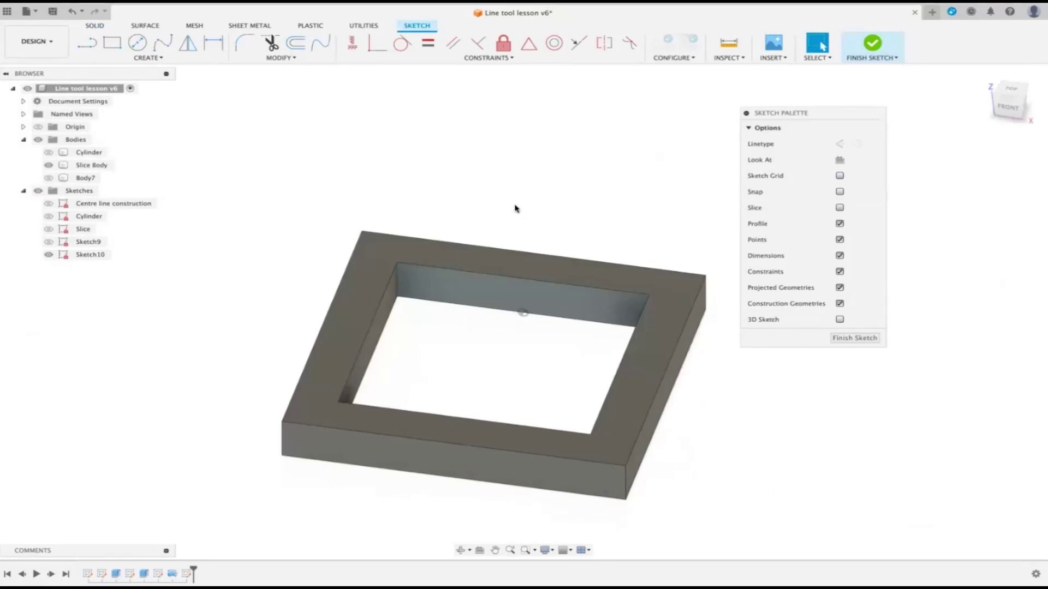
pyautogui.press('l')
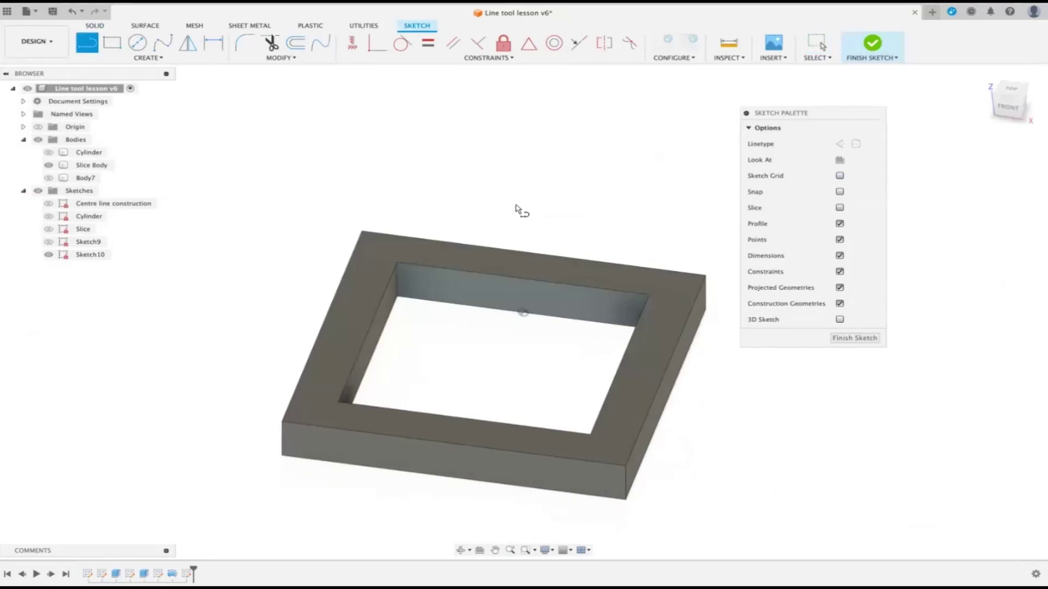
pyautogui.click(398, 283)
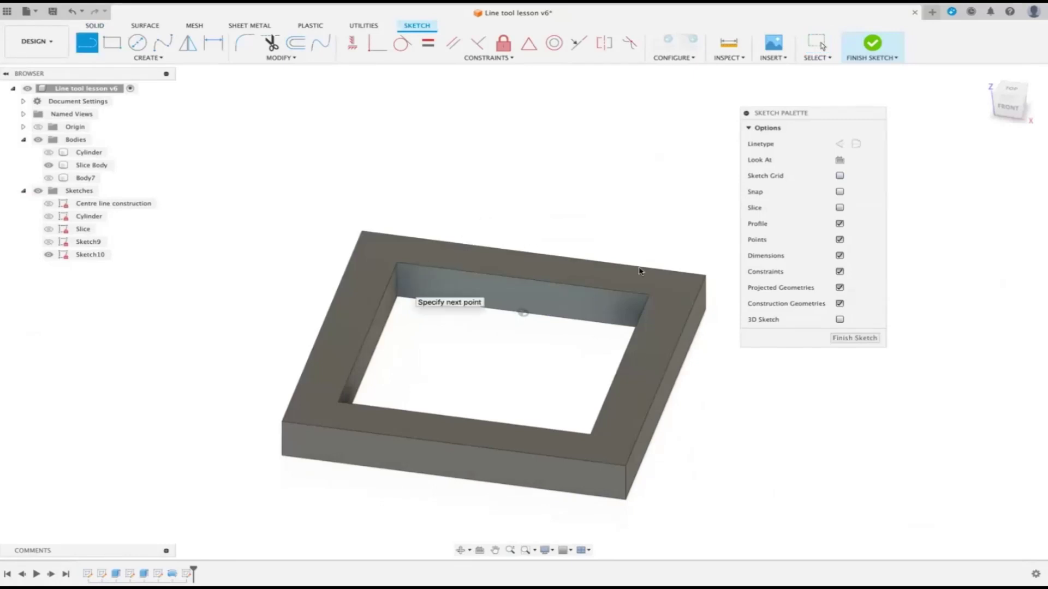
pyautogui.click(1002, 110)
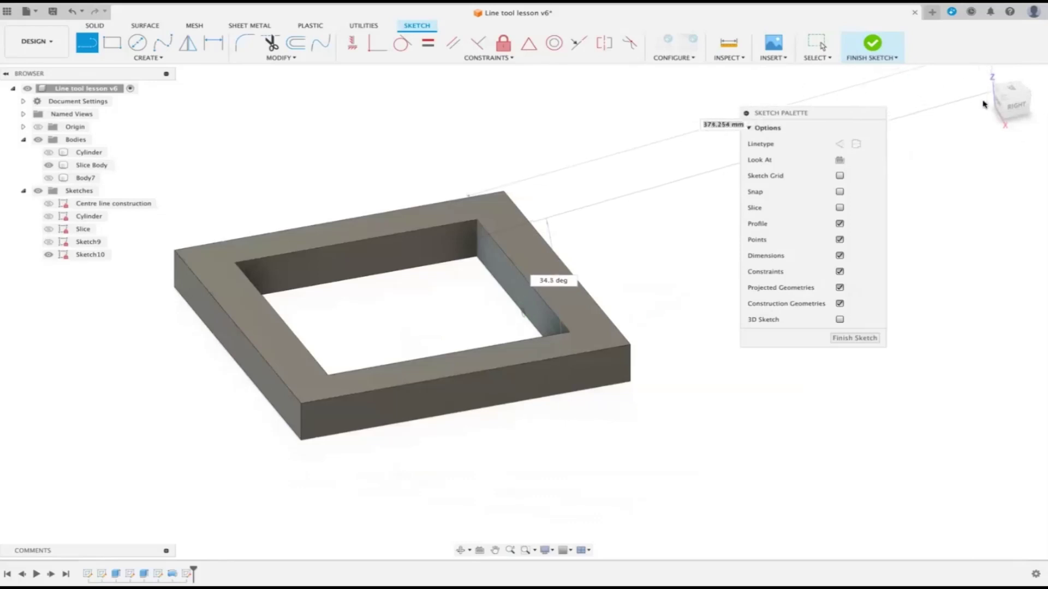
pyautogui.press('Escape')
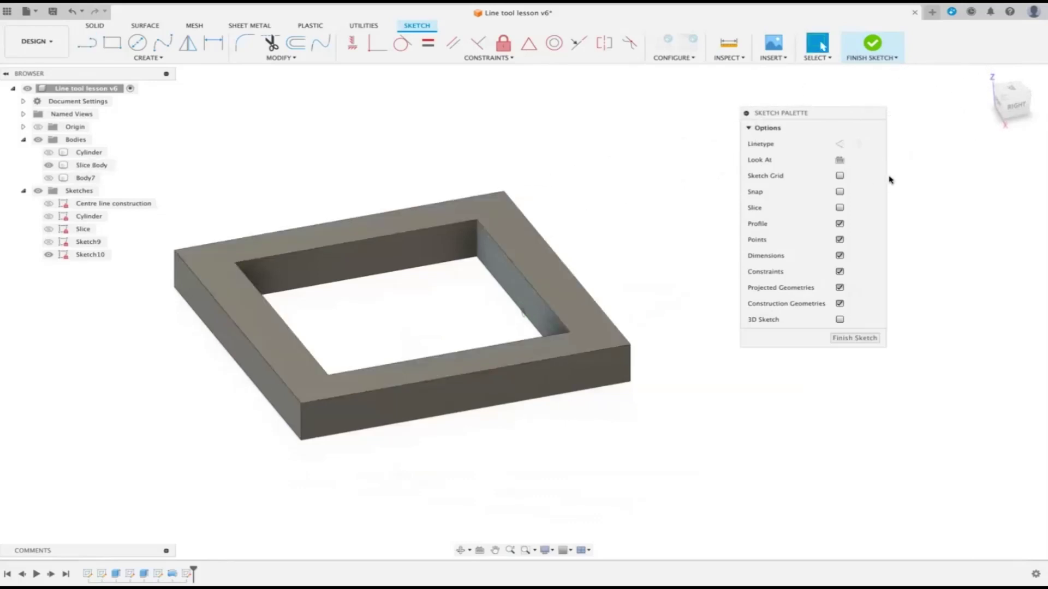
# Turn on the sketch's Slice option to cut the frame at the sketch plane, and view it from the front.
pyautogui.click(839, 208)
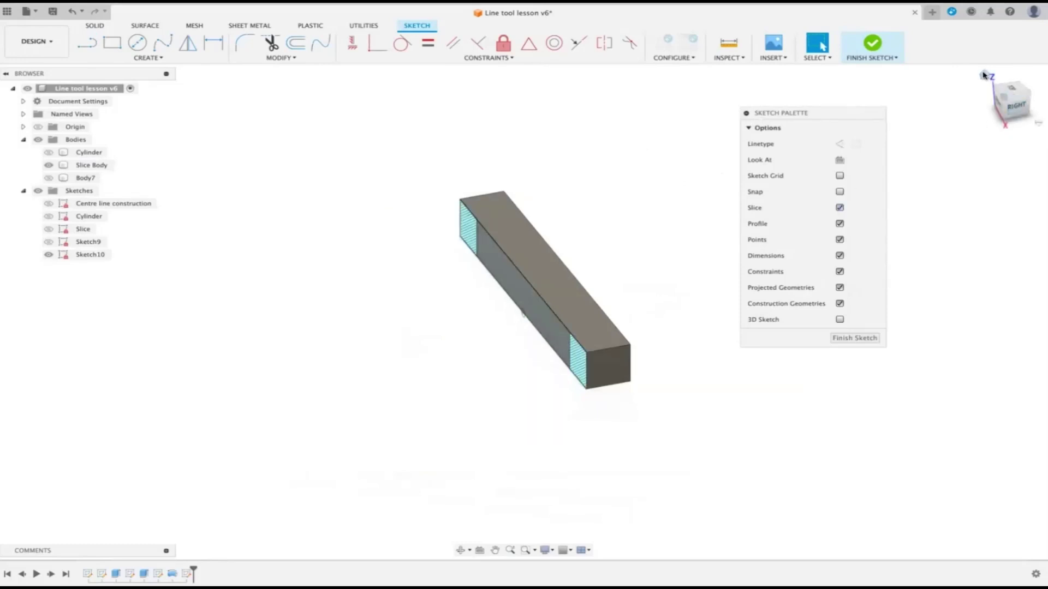
pyautogui.click(995, 109)
pyautogui.click(994, 109)
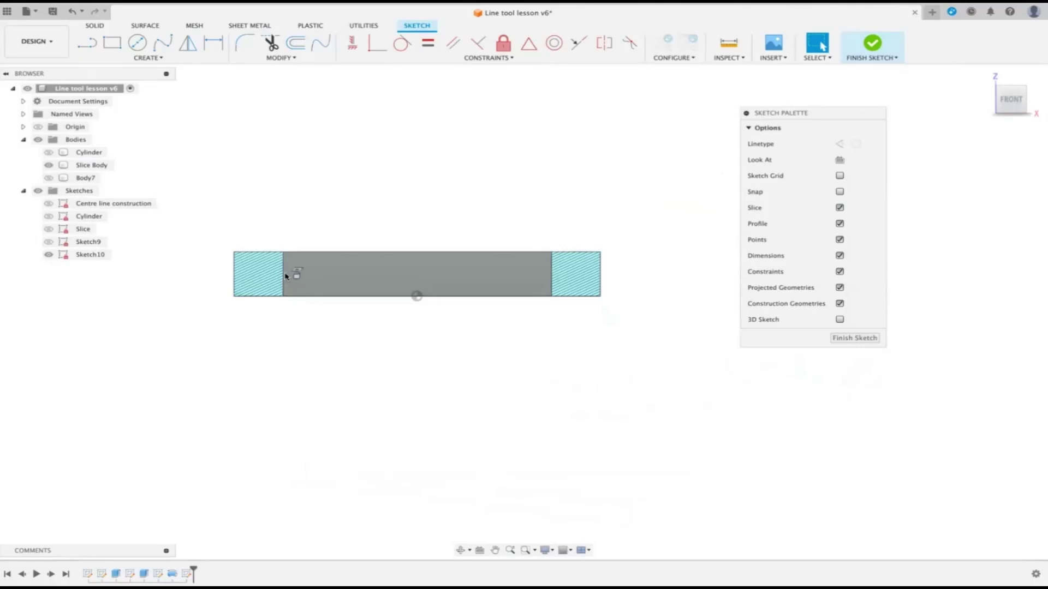
pyautogui.click(556, 276)
pyautogui.press('Escape')
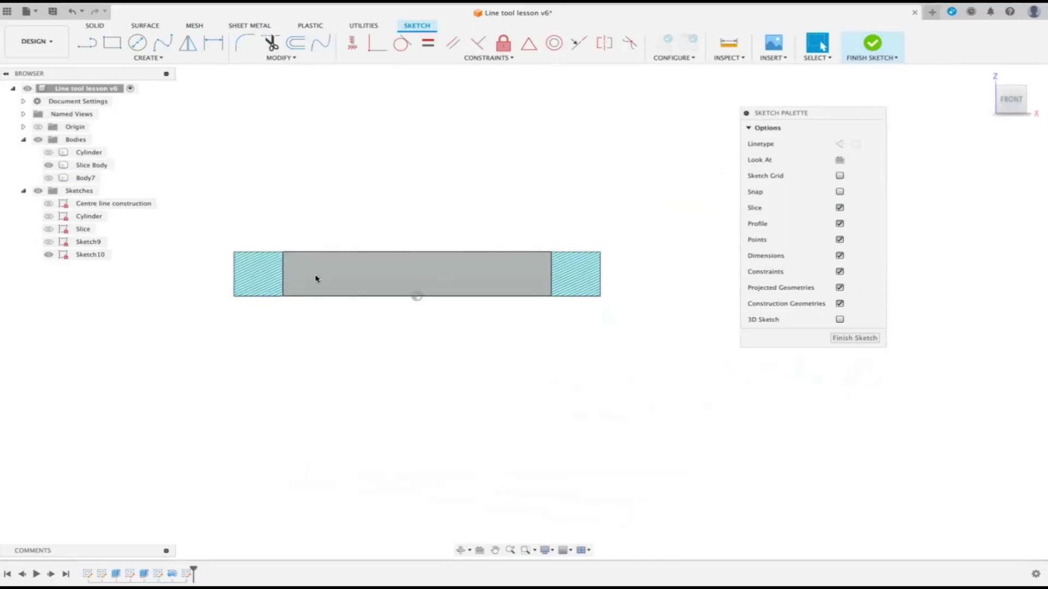
# Draw a horizontal line at mid-height across the rear wall between the two sectioned side walls, and finish the sketch.
pyautogui.press('l')
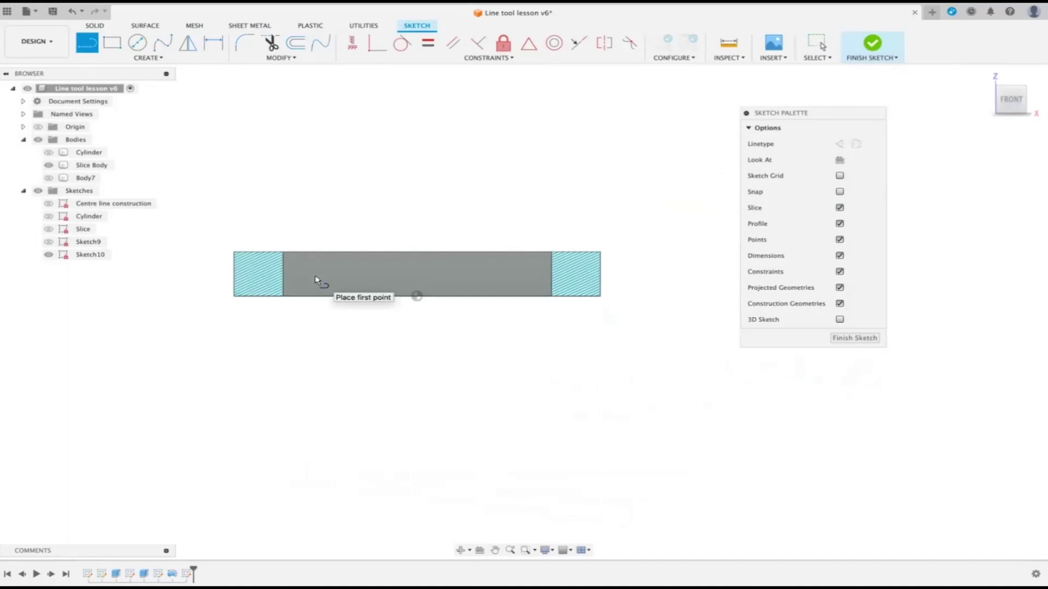
pyautogui.click(283, 274)
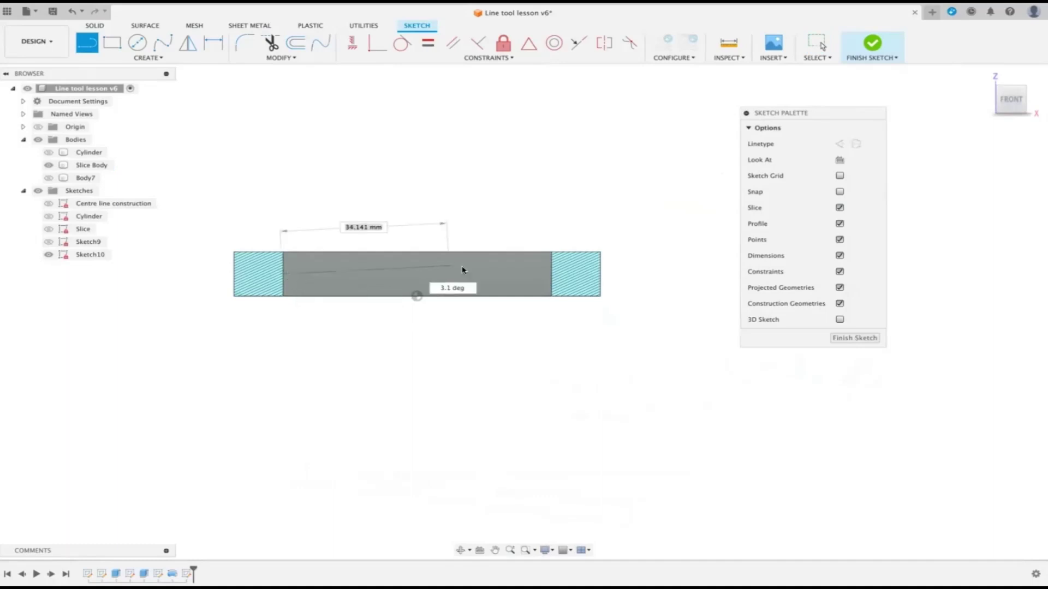
pyautogui.doubleClick(552, 275)
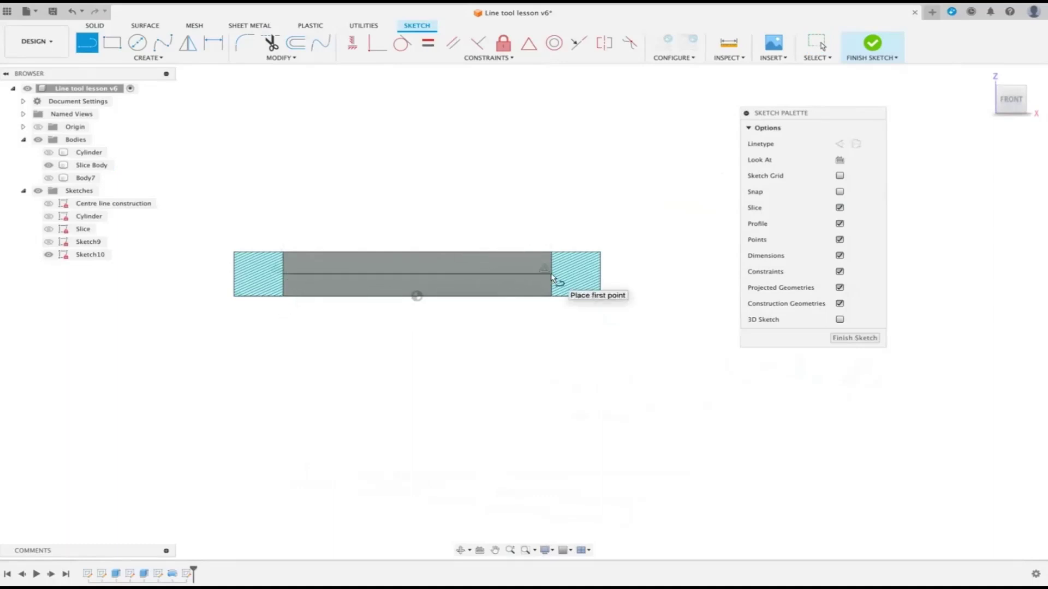
pyautogui.click(855, 339)
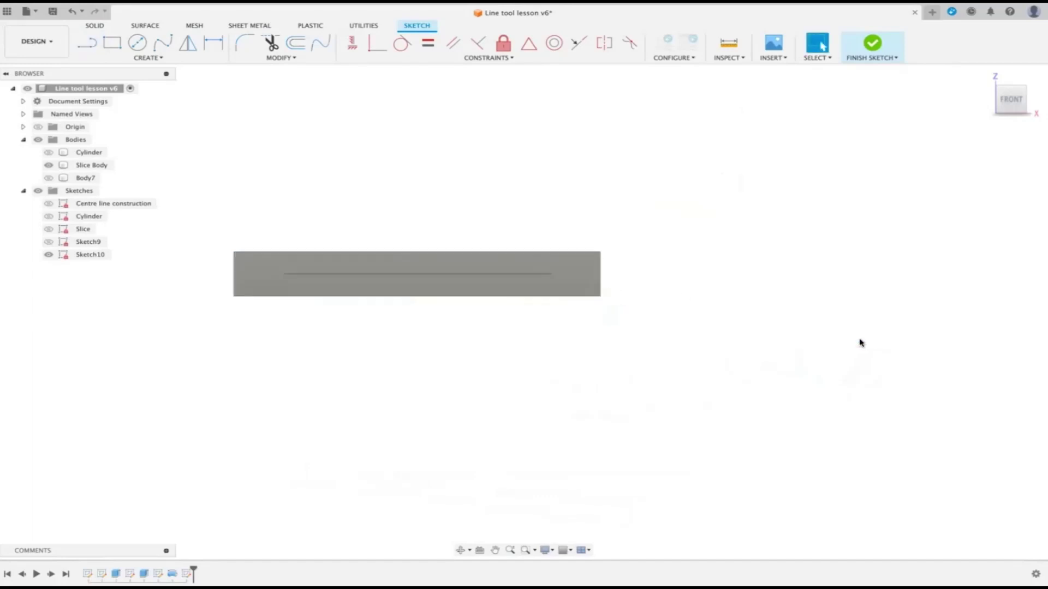
# Extrude the profile above the line by -20 mm as a cut through the upper part of the frame's rear wall.
pyautogui.click(987, 77)
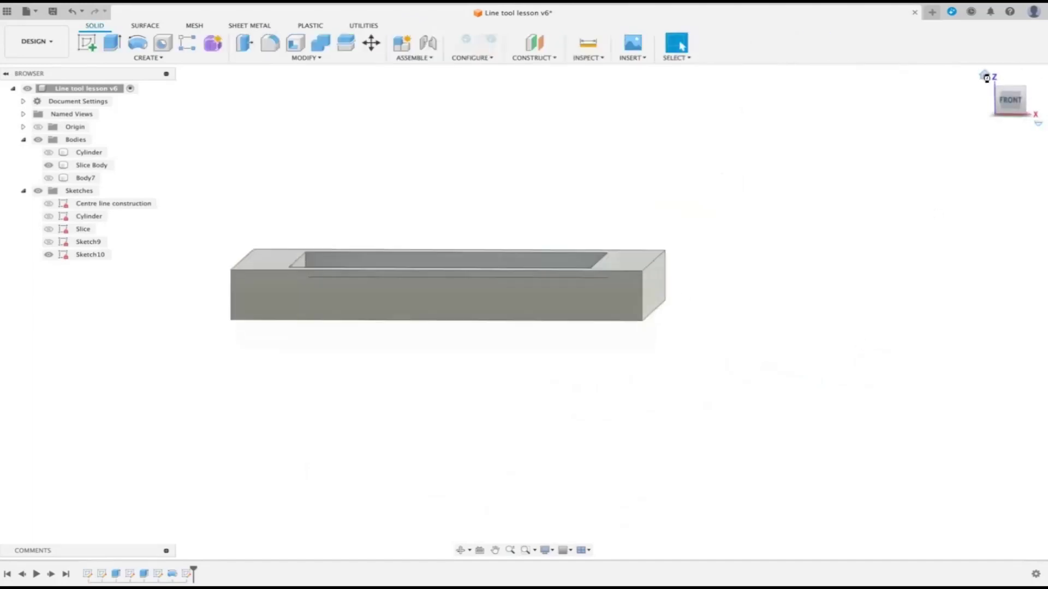
pyautogui.press('e')
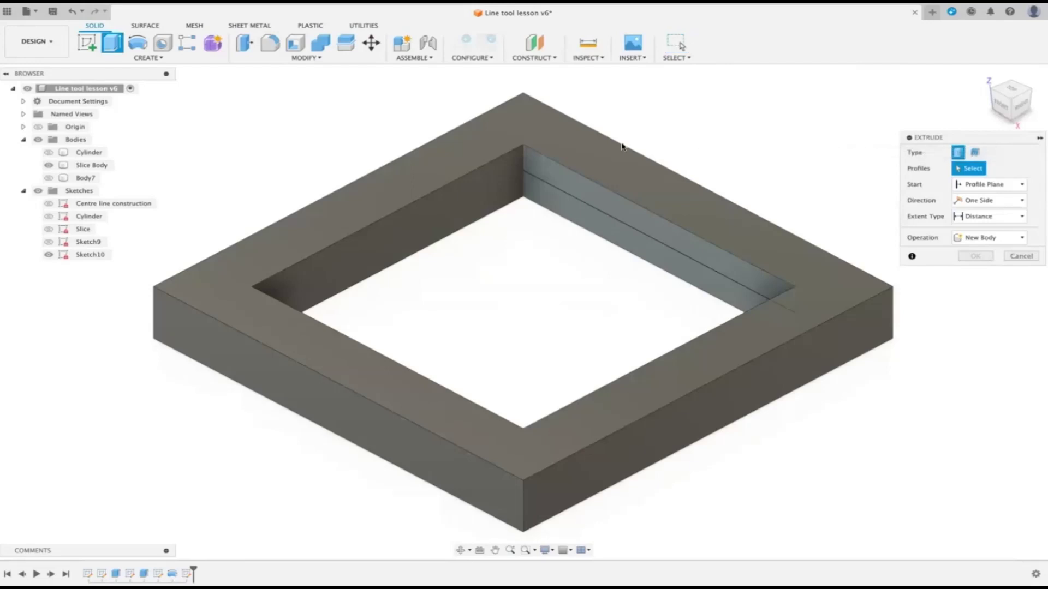
pyautogui.click(609, 212)
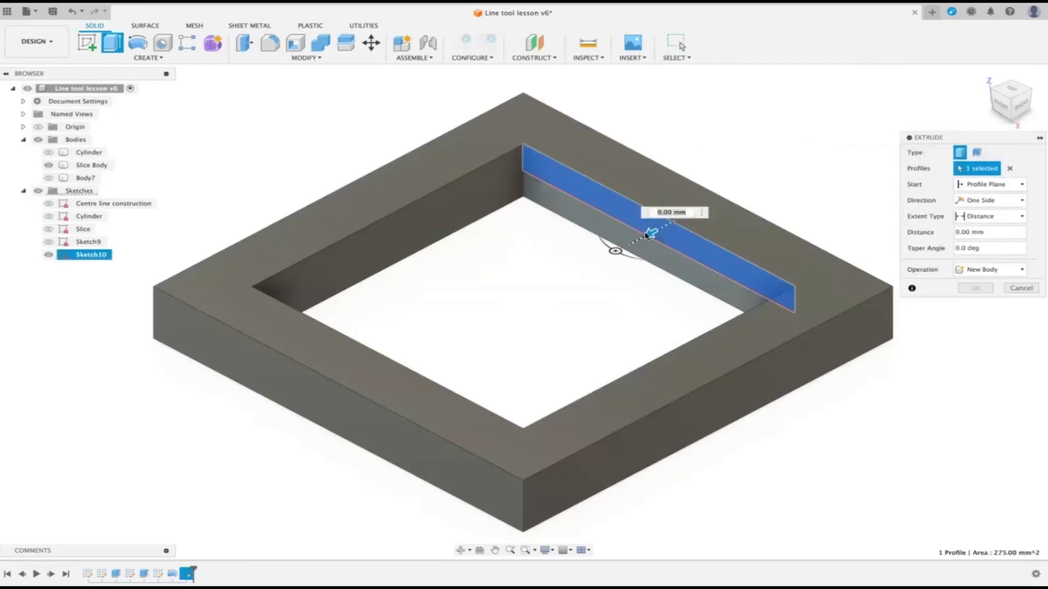
pyautogui.moveTo(650, 231); pyautogui.dragTo(742, 192)
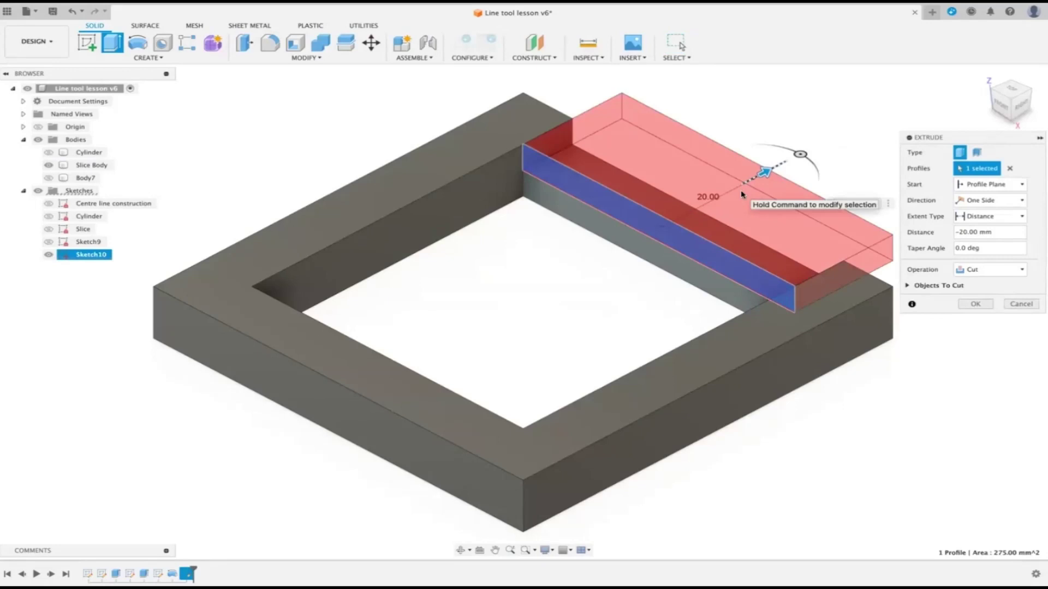
pyautogui.click(980, 306)
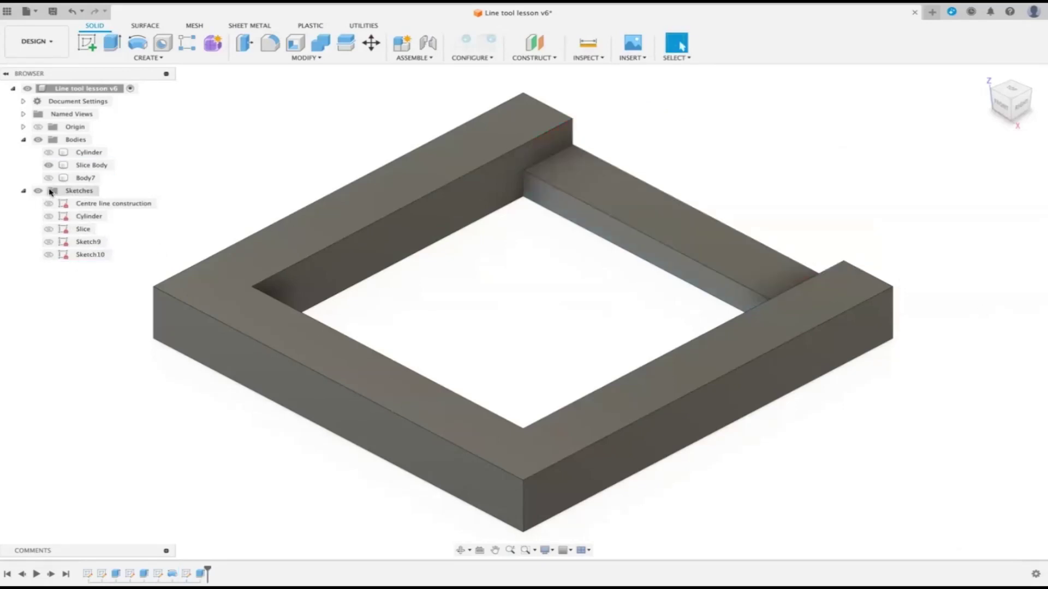
# Hide the Slice Body, show the Slice sketch and open it for editing in the top view.
pyautogui.click(49, 165)
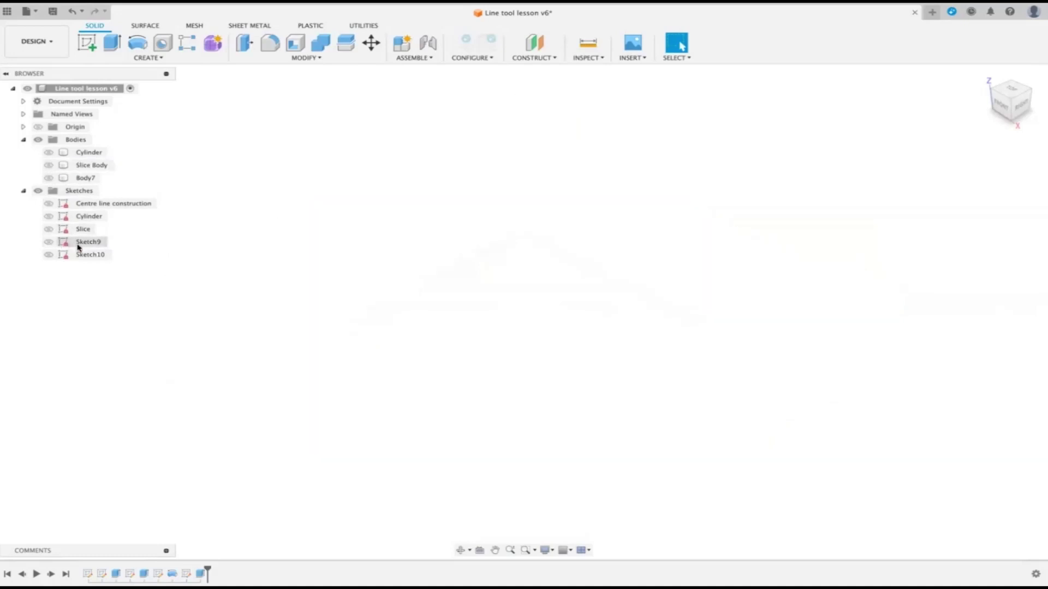
pyautogui.click(49, 231)
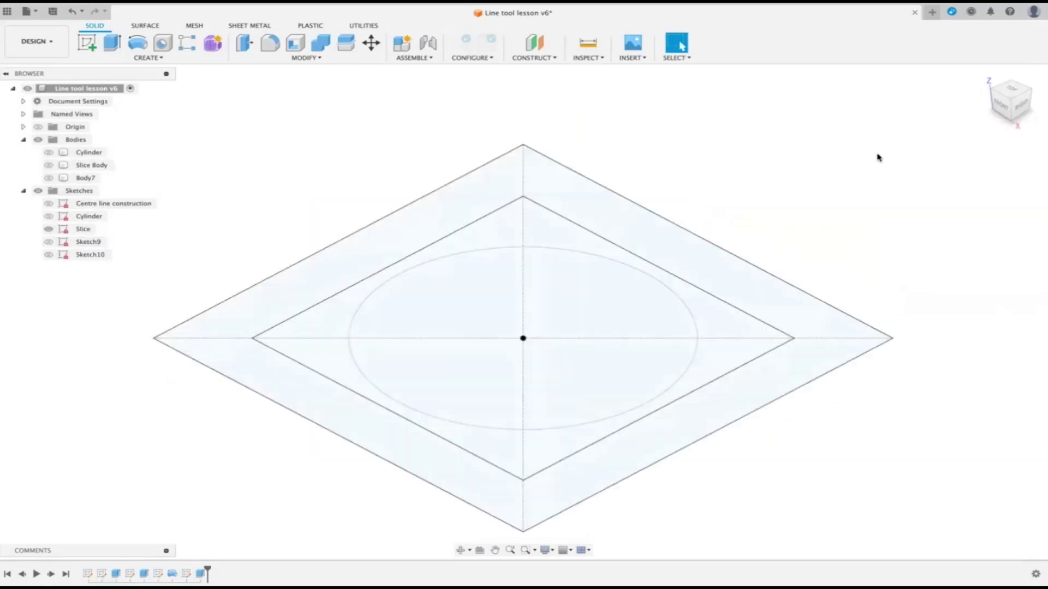
pyautogui.click(1002, 93)
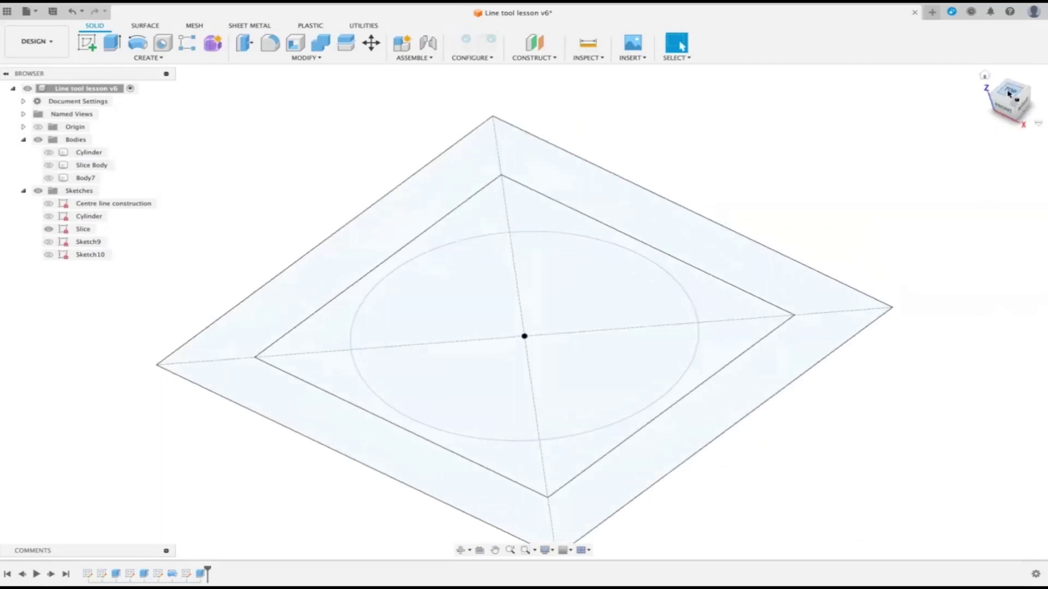
pyautogui.rightClick(88, 231)
pyautogui.click(130, 266)
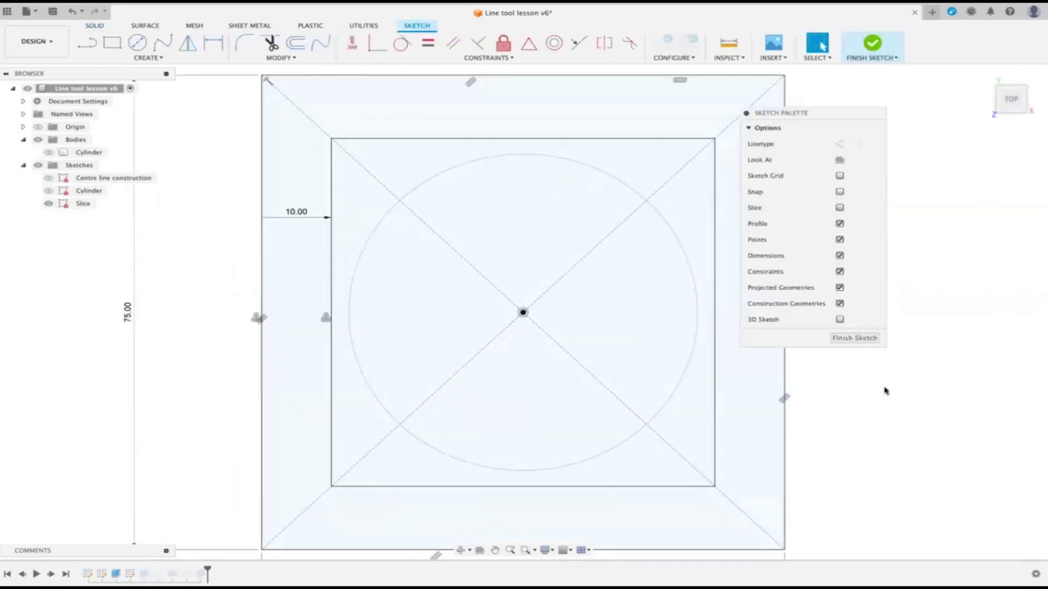
# Turn off the Profile, Points, Dimensions and Constraints display options of the Slice sketch.
pyautogui.click(839, 207)
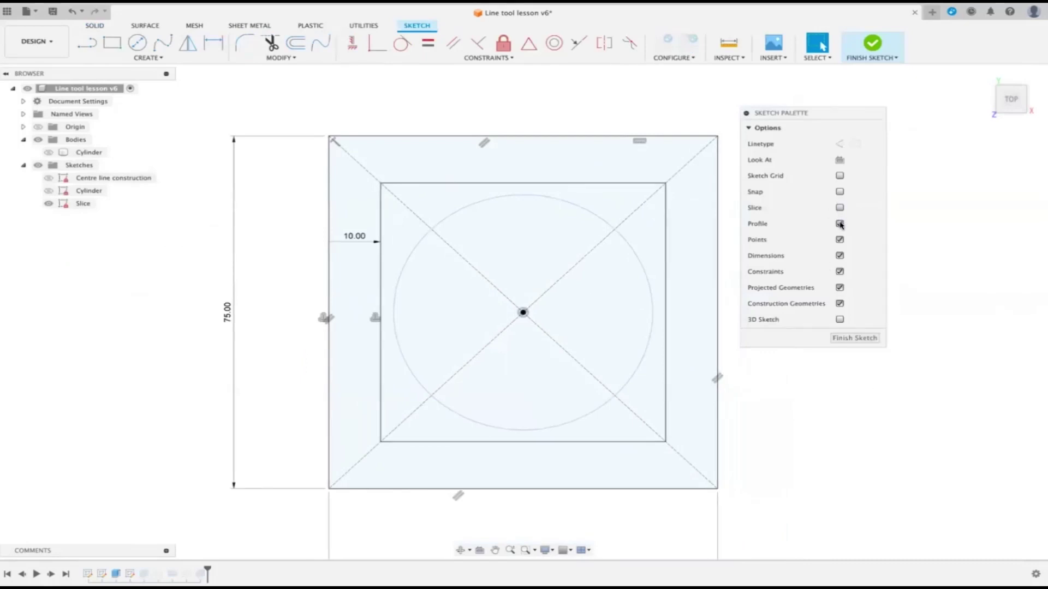
pyautogui.click(839, 224)
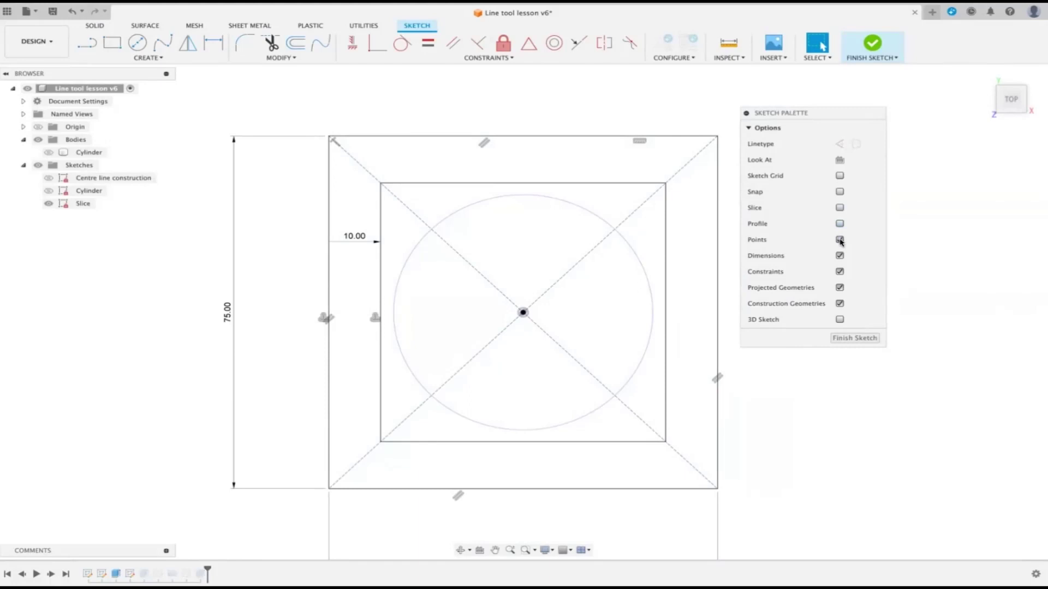
pyautogui.click(839, 240)
pyautogui.click(840, 256)
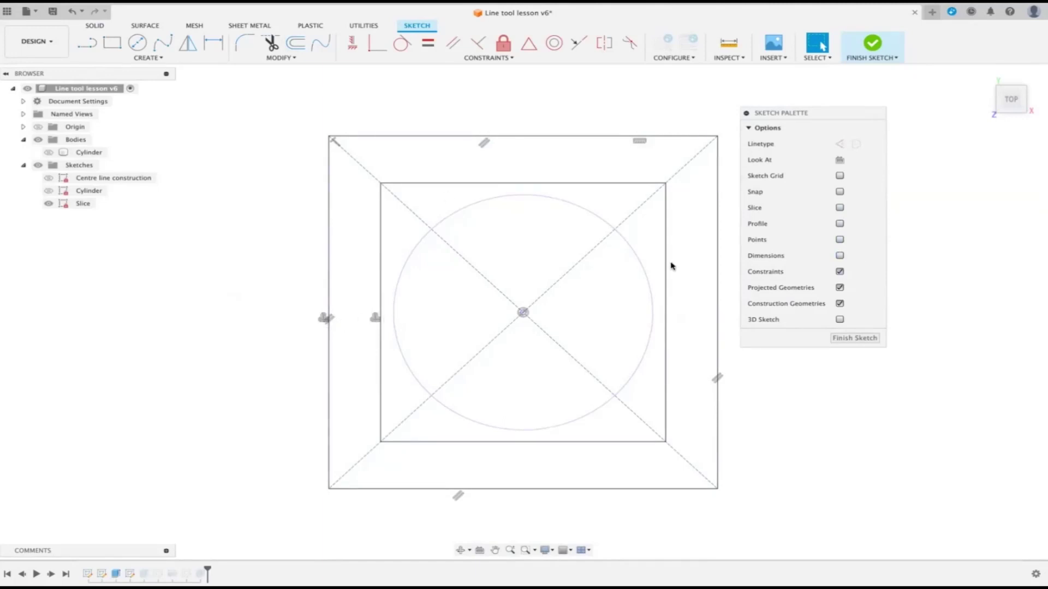
pyautogui.click(840, 272)
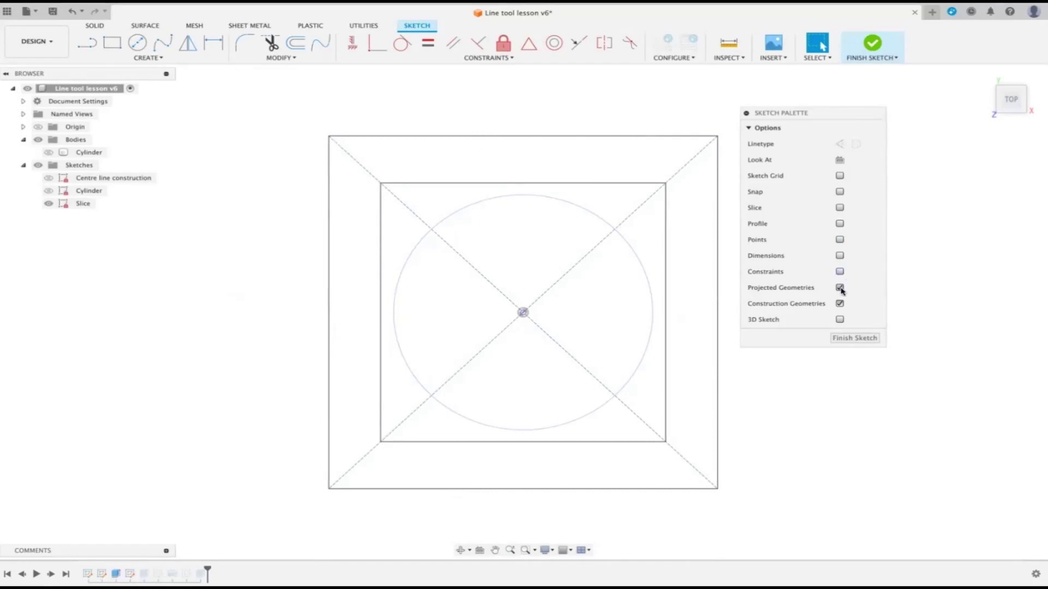
# Show the Cylinder body to compare its top edge with the sketch's projected circle, and hide it again.
pyautogui.click(49, 152)
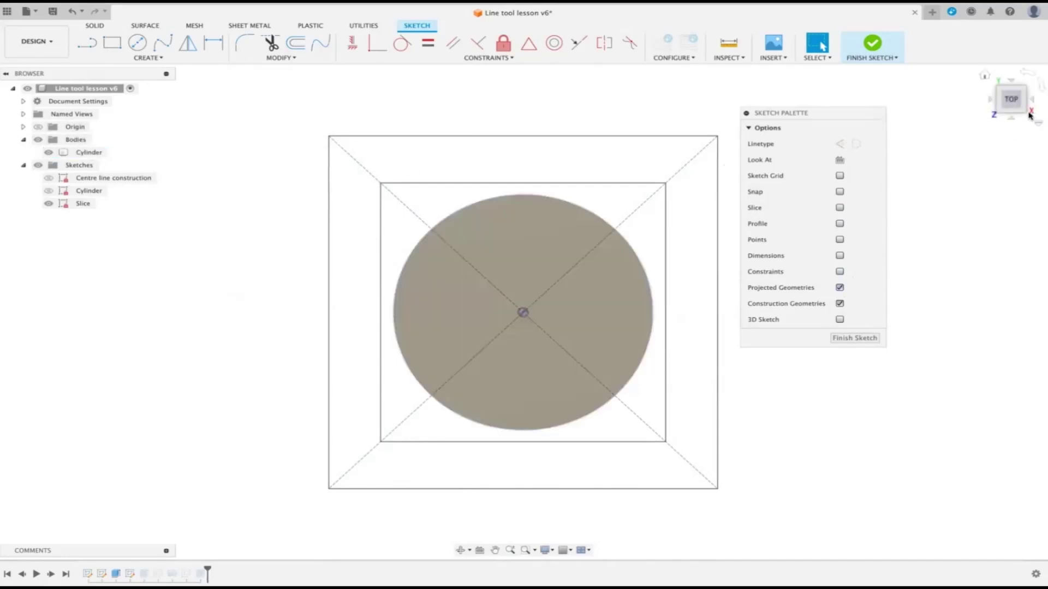
pyautogui.click(983, 76)
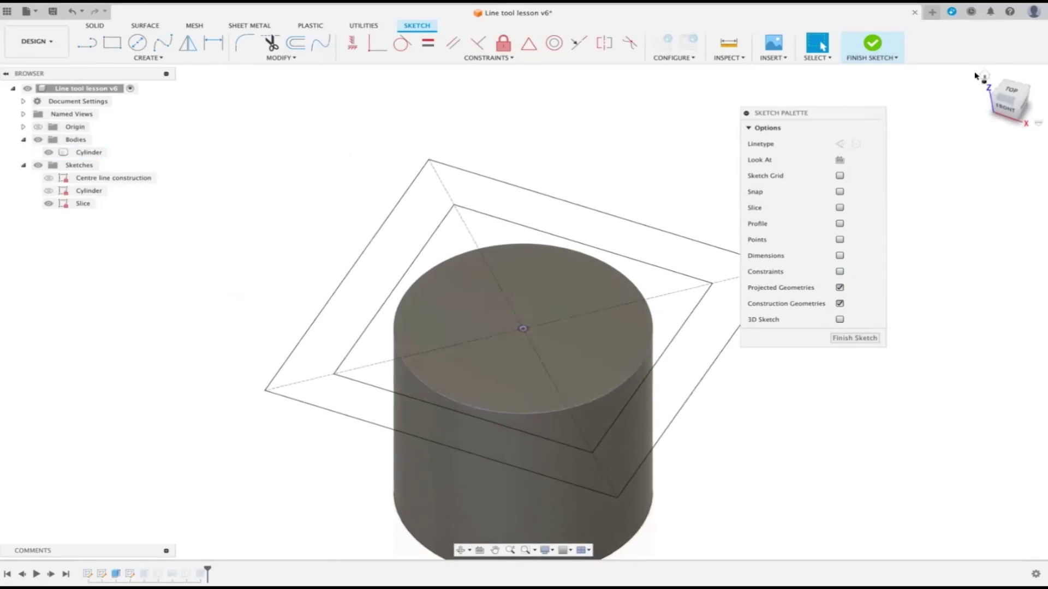
pyautogui.click(48, 152)
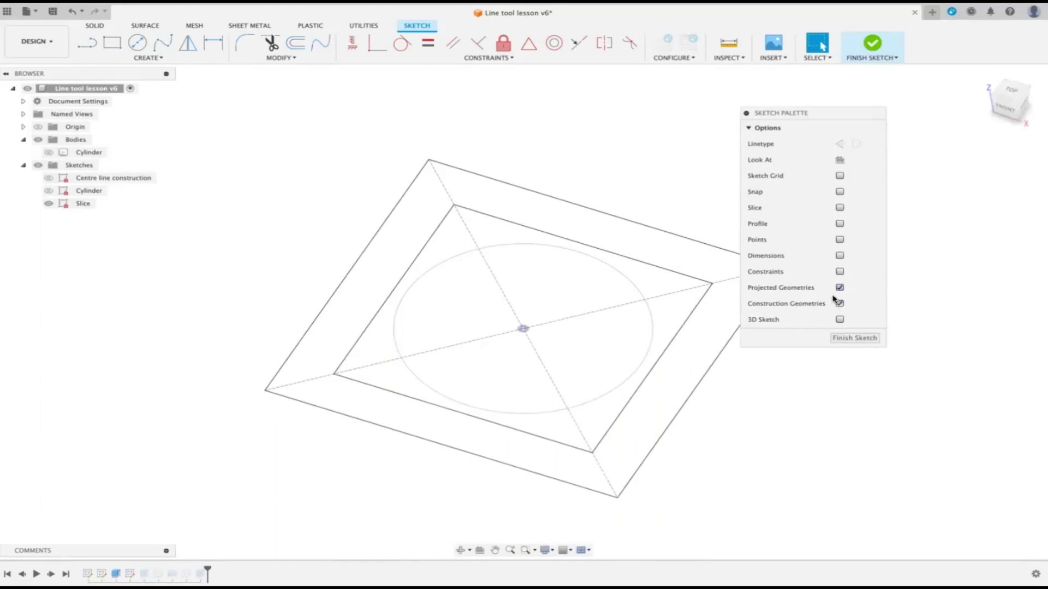
# Turn off the Projected Geometries and Construction Geometries display options, and finish the Slice sketch.
pyautogui.click(840, 288)
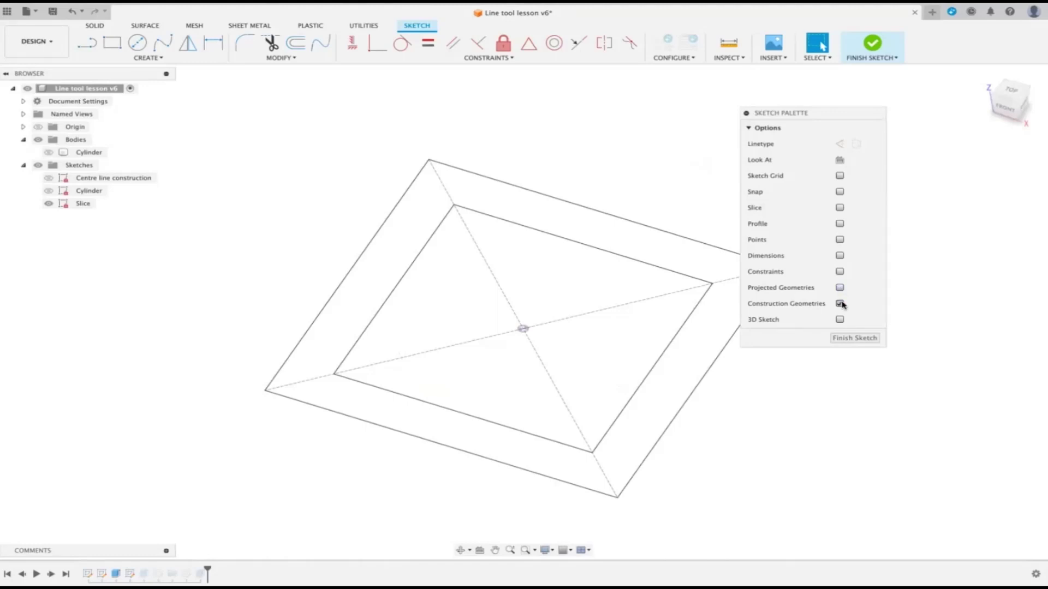
pyautogui.click(840, 304)
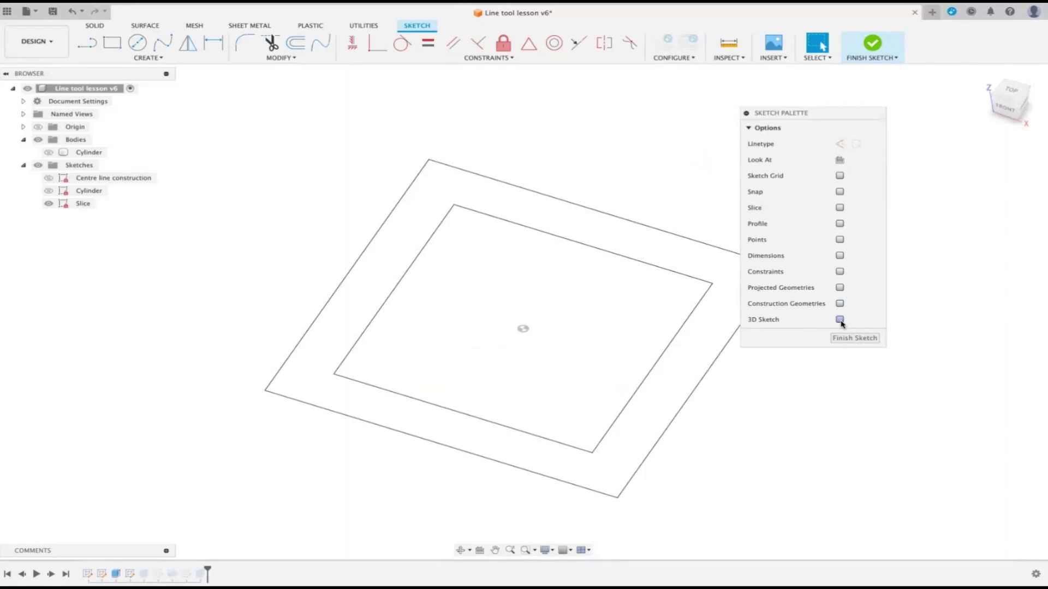
pyautogui.click(871, 44)
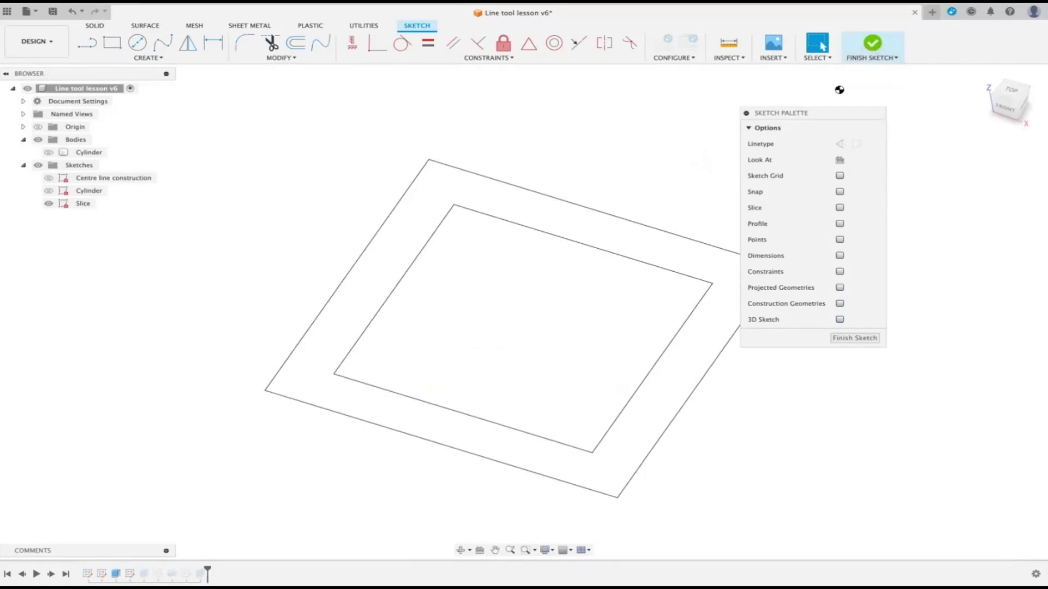